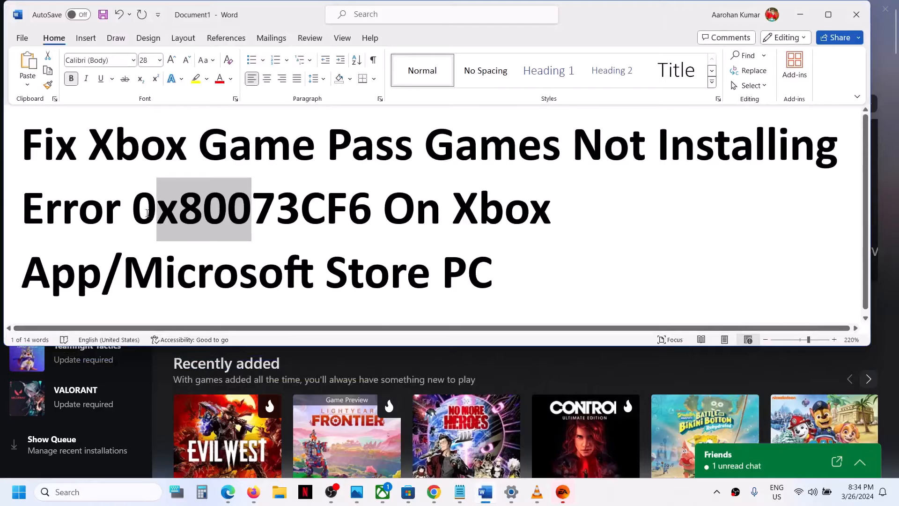
Step: Highlight error code 0x80073CF6 in the title document, put that document away, and highlight the same-account login advice in Step 1
left_click_drag(135, 212, 372, 215)
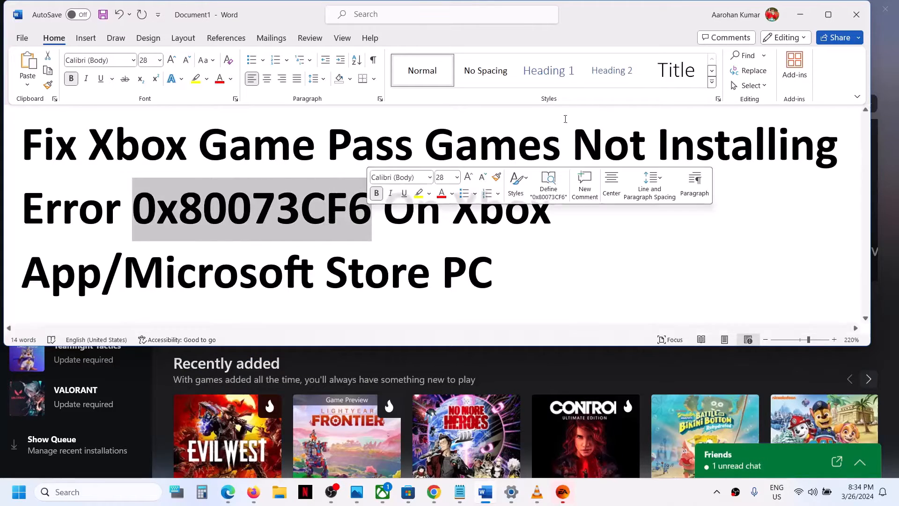
left_click(807, 17)
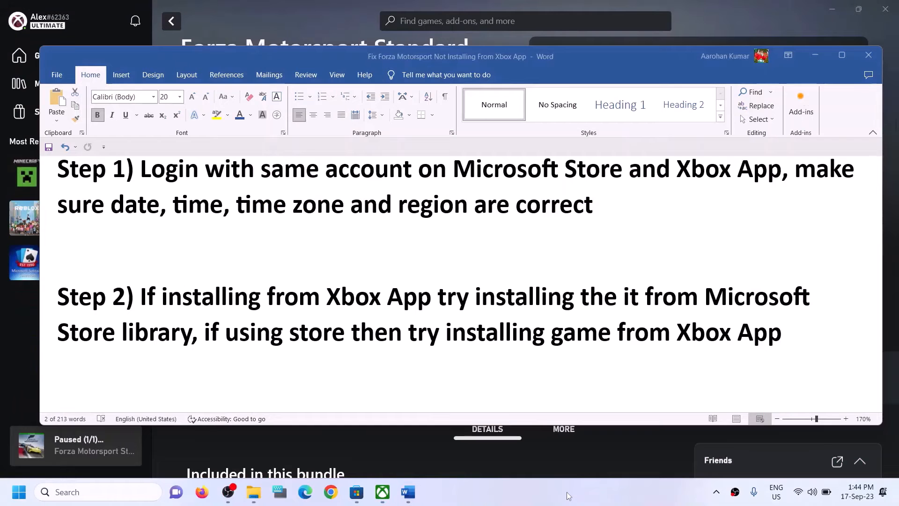
left_click_drag(141, 171, 781, 170)
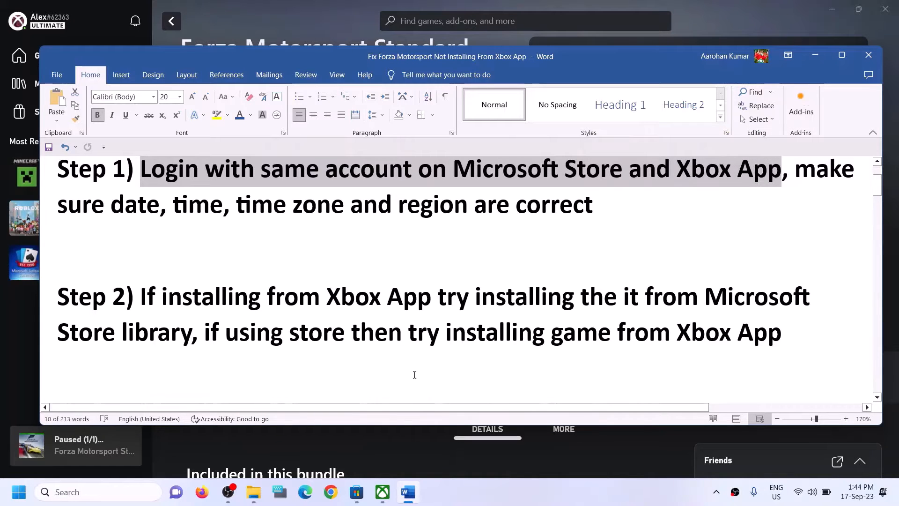
Step: Switch to Microsoft Store and sign out of the current account
left_click(364, 498)
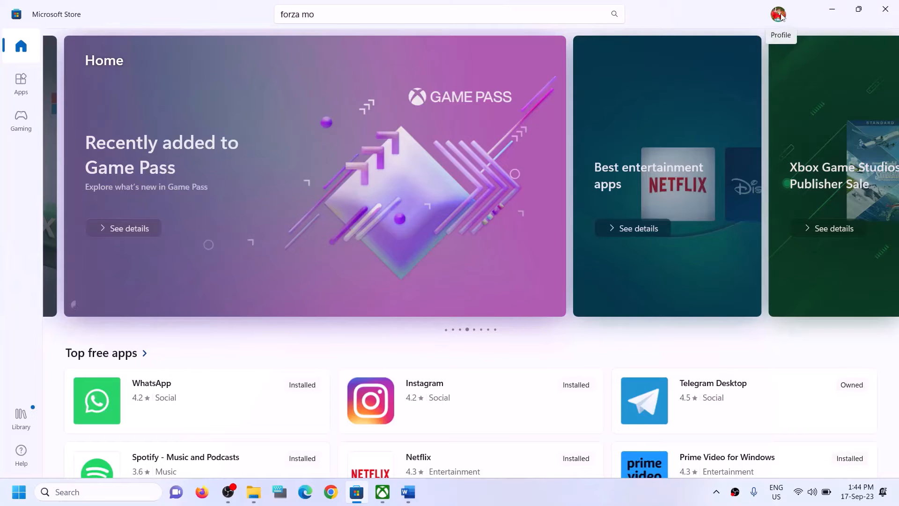
left_click(782, 17)
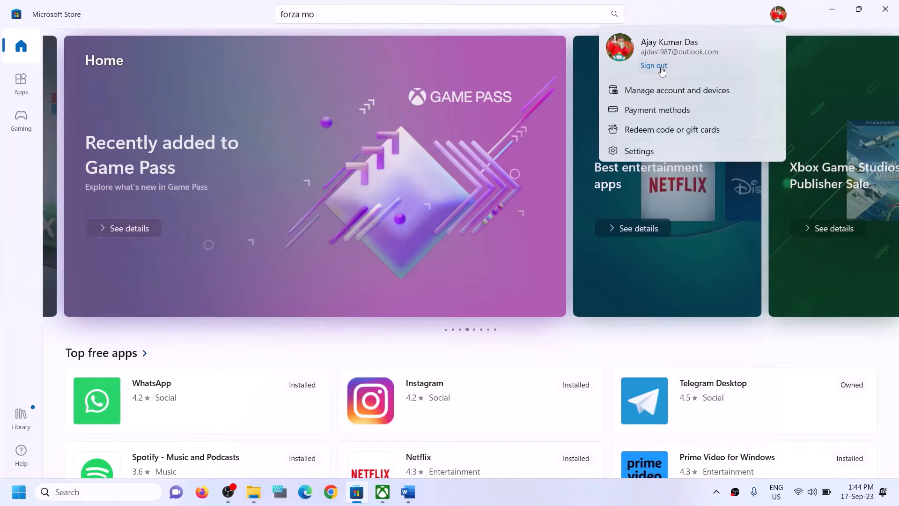
left_click(661, 66)
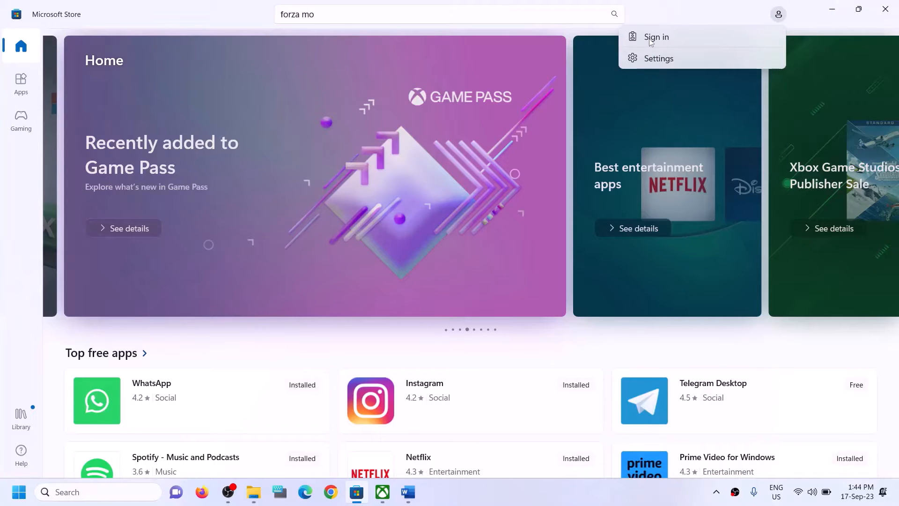
Step: Sign back in to Microsoft Store with the saved Outlook account, entering the Windows PIN to verify identity
left_click(650, 38)
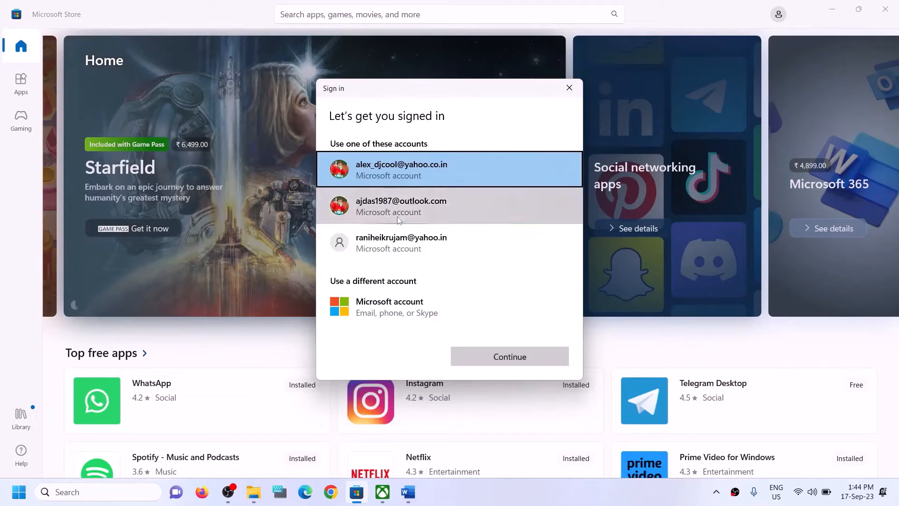
left_click(421, 216)
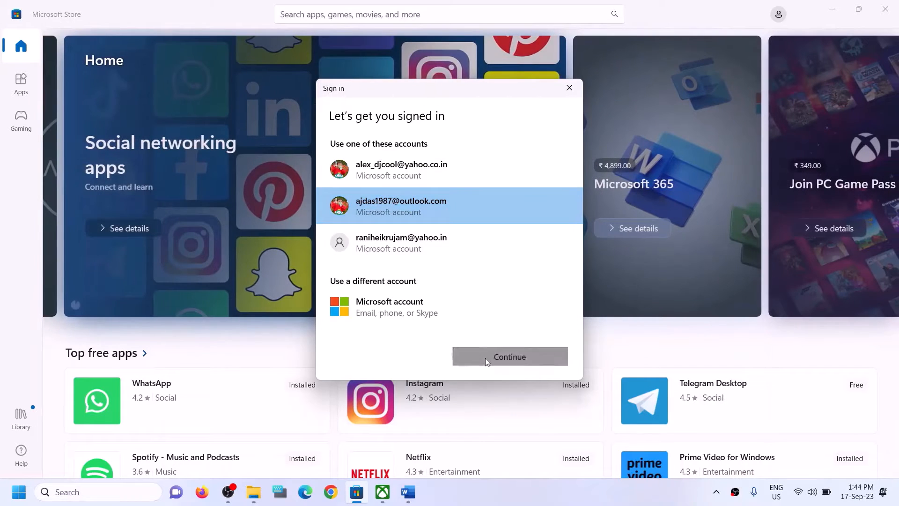
left_click(485, 358)
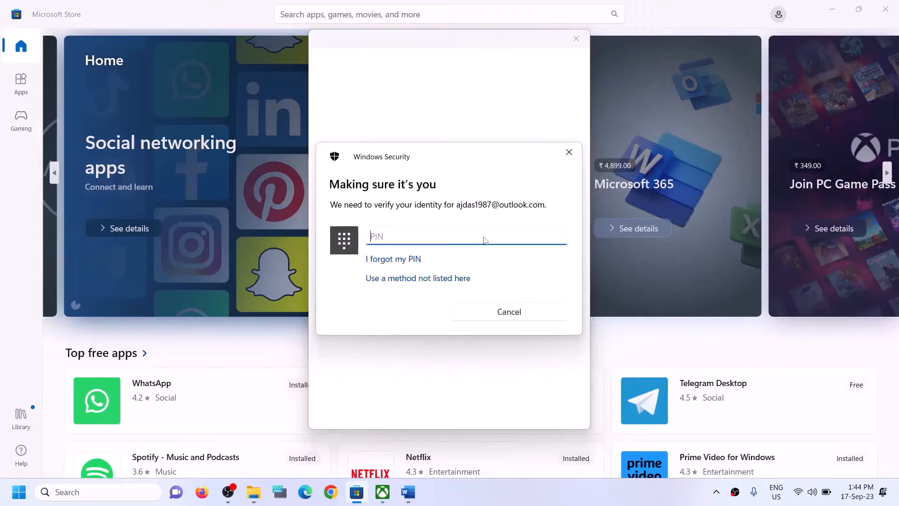
type("••••")
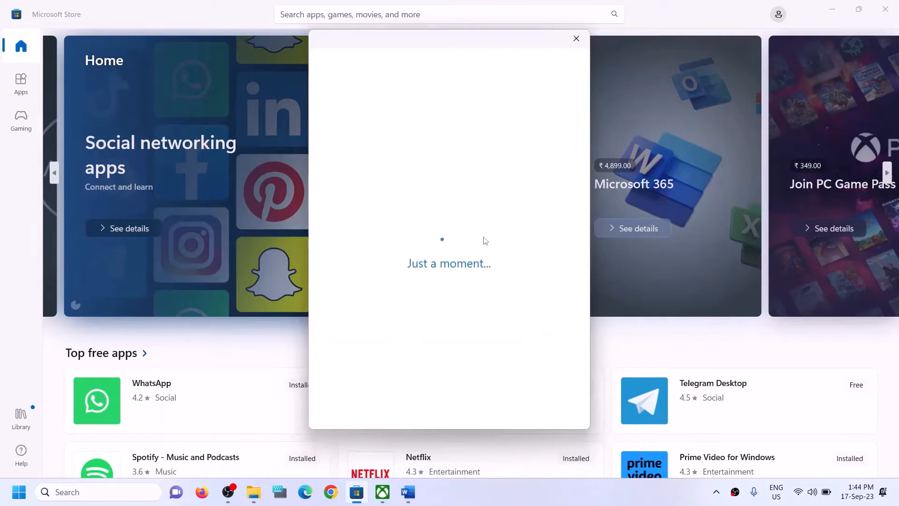
Step: Switch to the Xbox app and sign out of the current profile
left_click(384, 500)
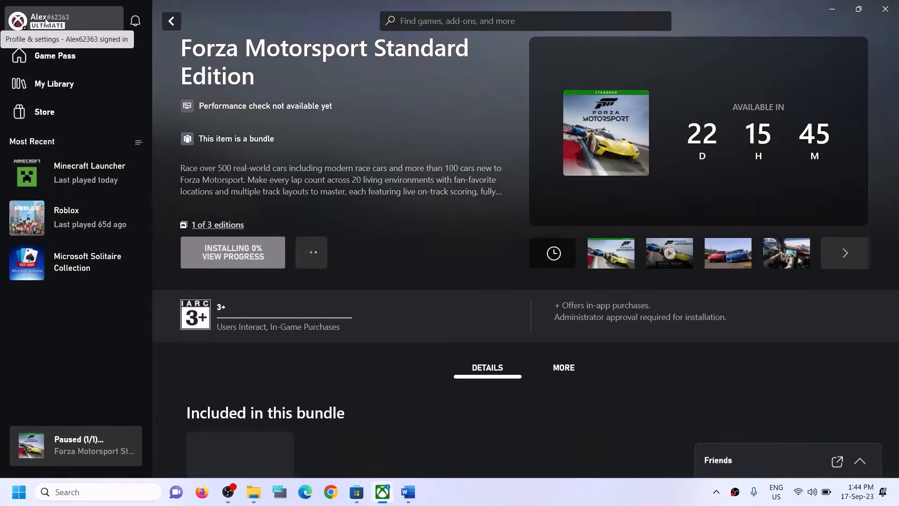
left_click(45, 21)
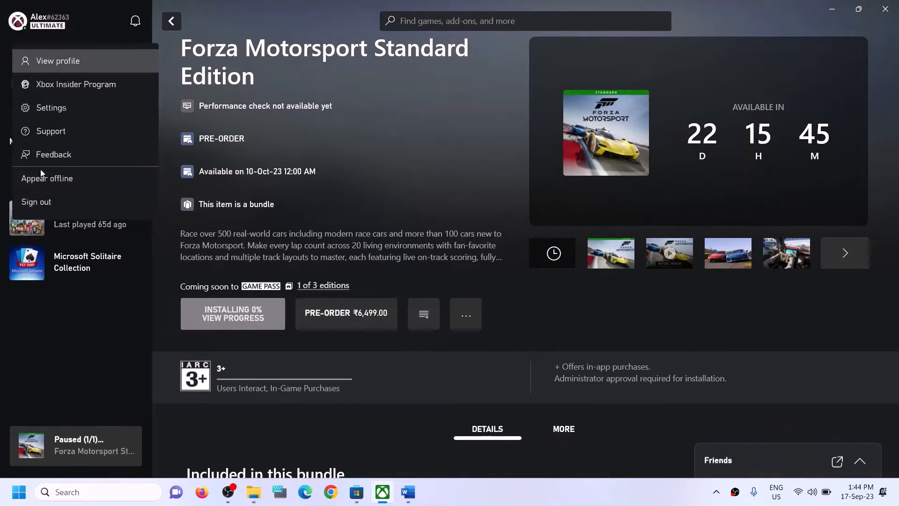
left_click(33, 204)
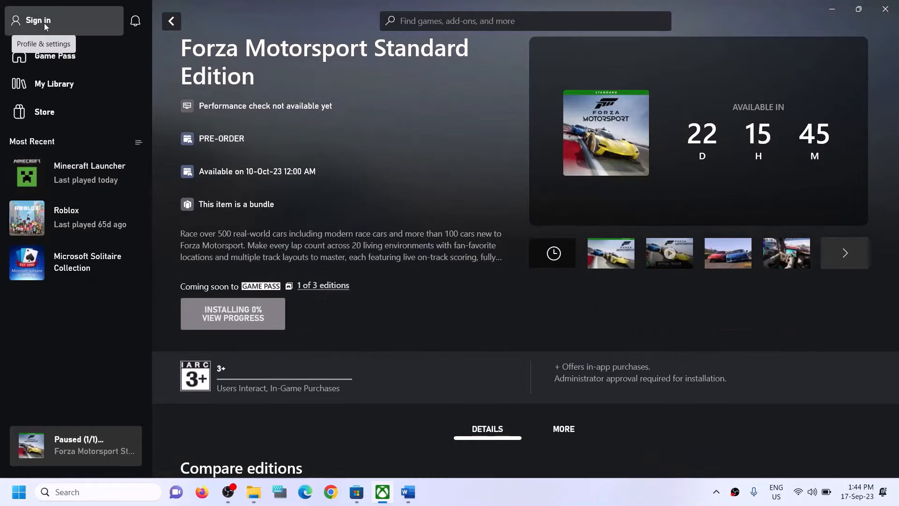
Step: Sign in to the Xbox app, switching to the same saved Outlook account used in Microsoft Store
left_click(44, 23)
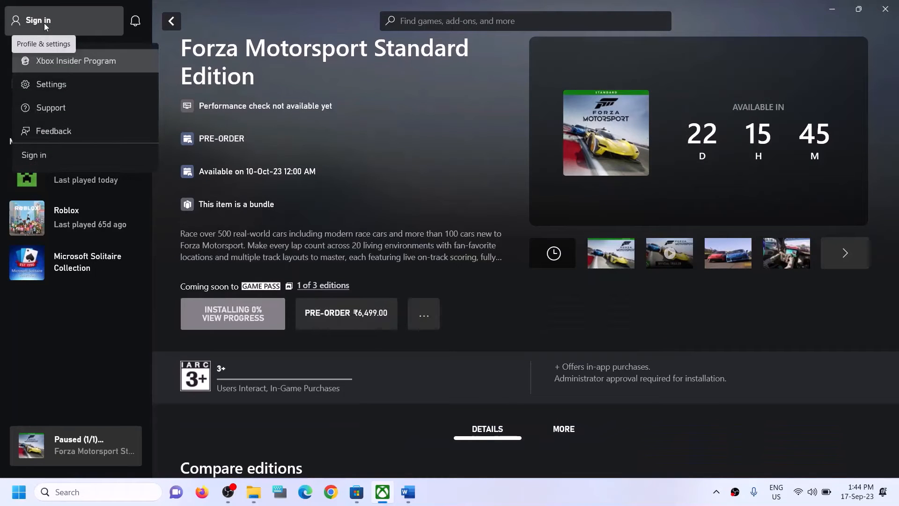
left_click(33, 157)
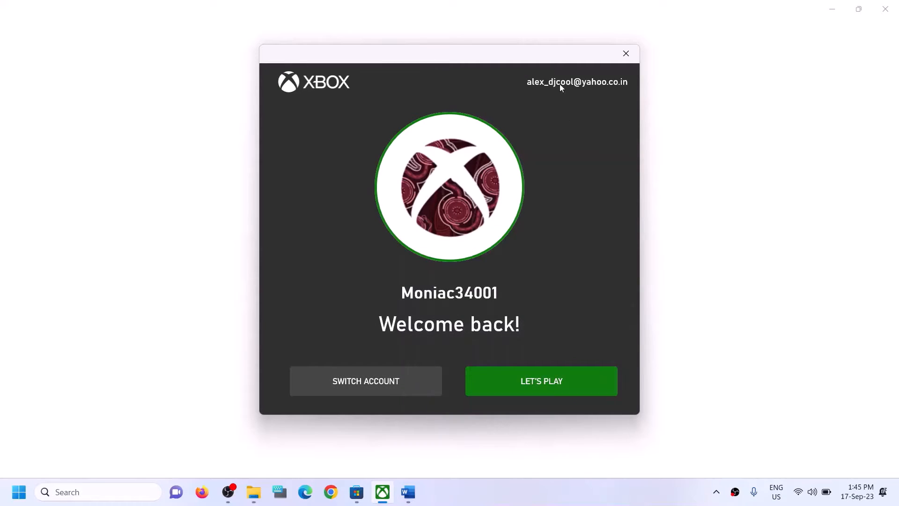
left_click(358, 381)
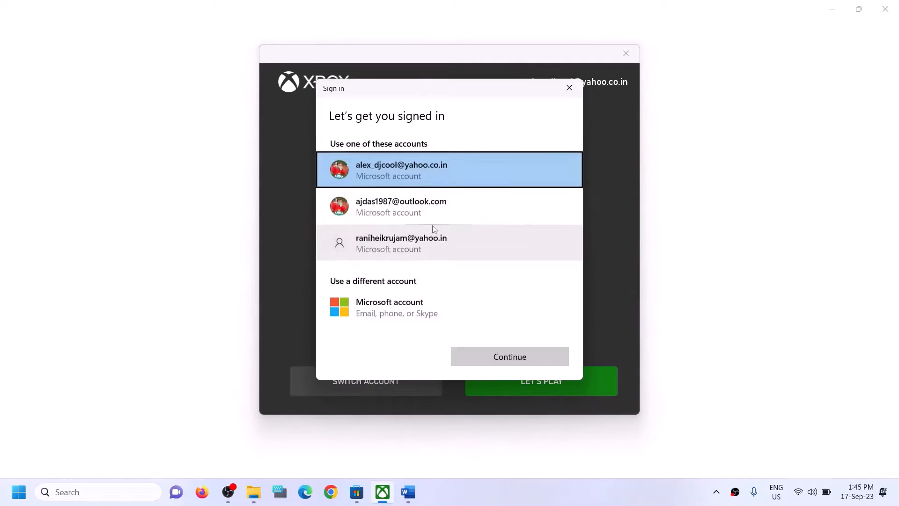
left_click(431, 211)
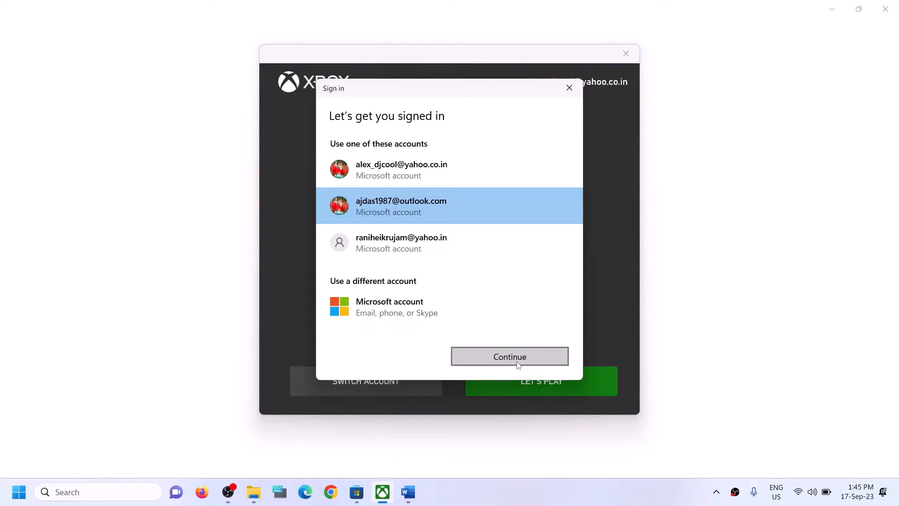
left_click(516, 361)
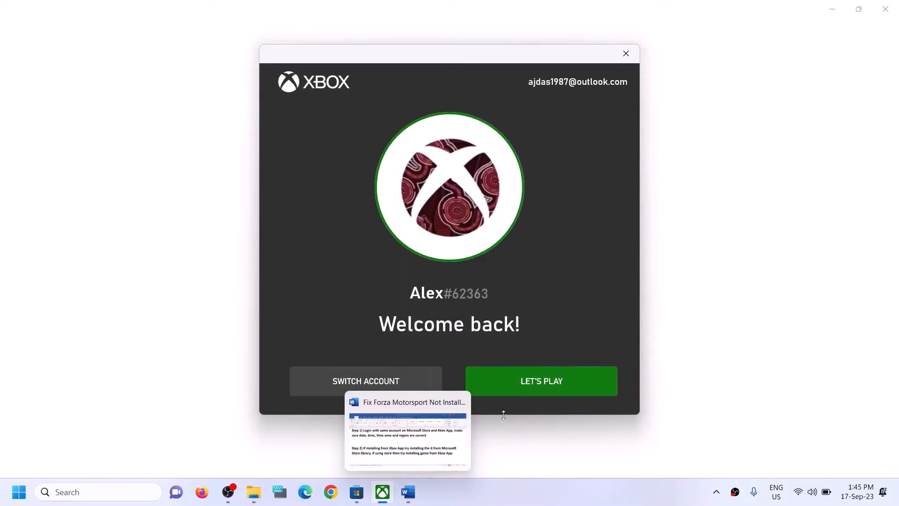
left_click(507, 383)
Step: Switch to the Word instructions and highlight the Step 2 advice about installing from the Microsoft Store library
left_click(409, 500)
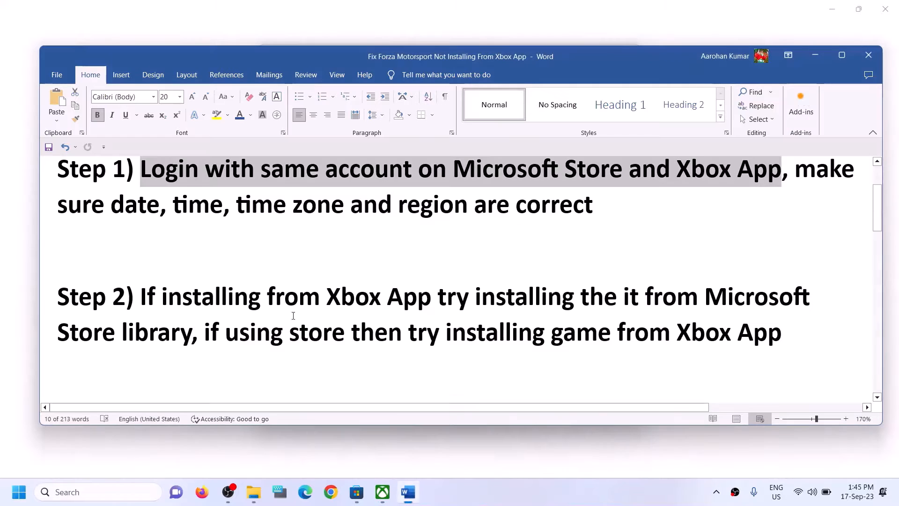
left_click_drag(165, 295, 349, 333)
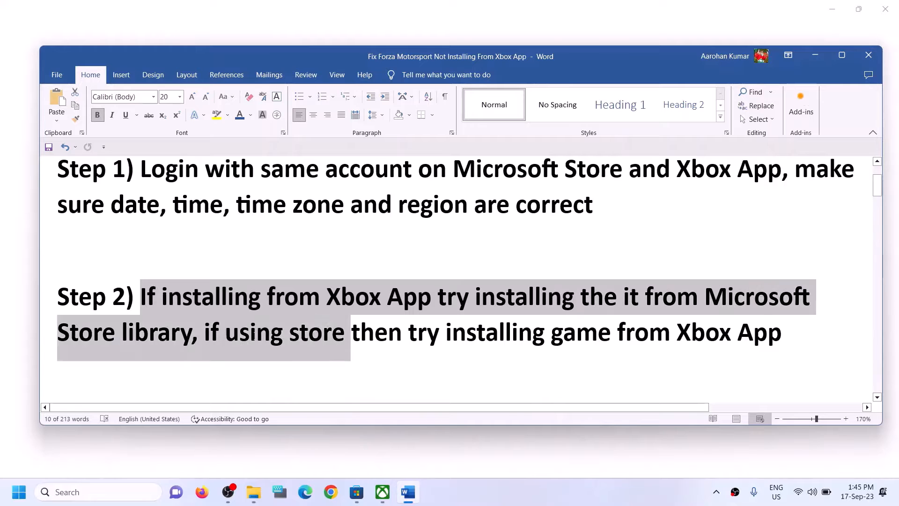
left_click_drag(253, 333, 191, 333)
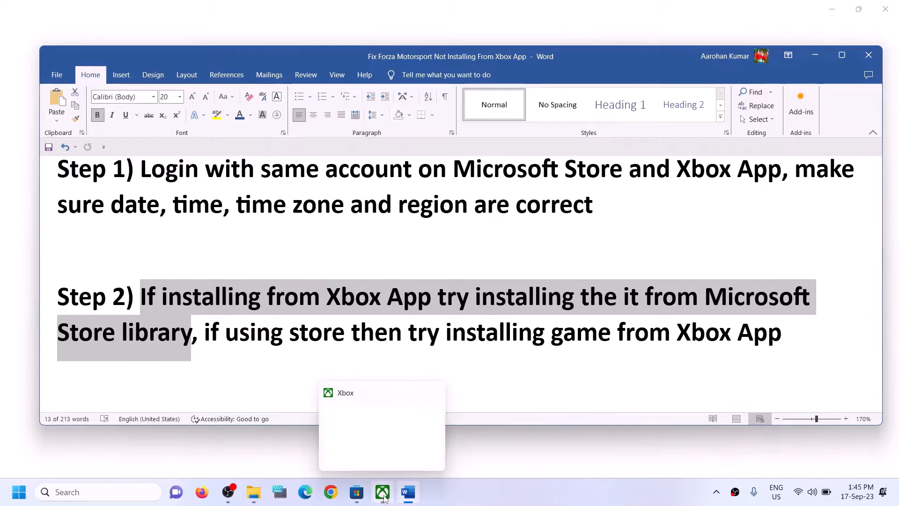
Step: Open the library in Microsoft Store and try to resume the paused Forza Motorsport download
left_click(357, 499)
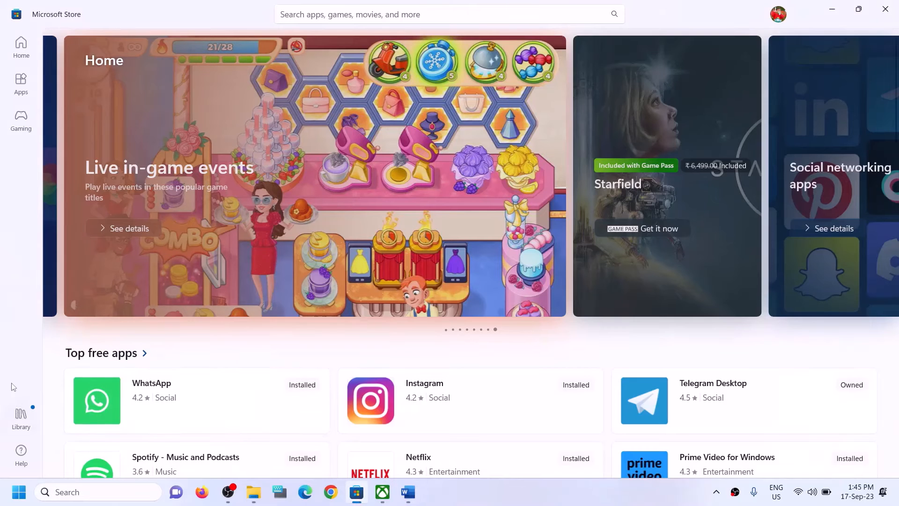
left_click(25, 422)
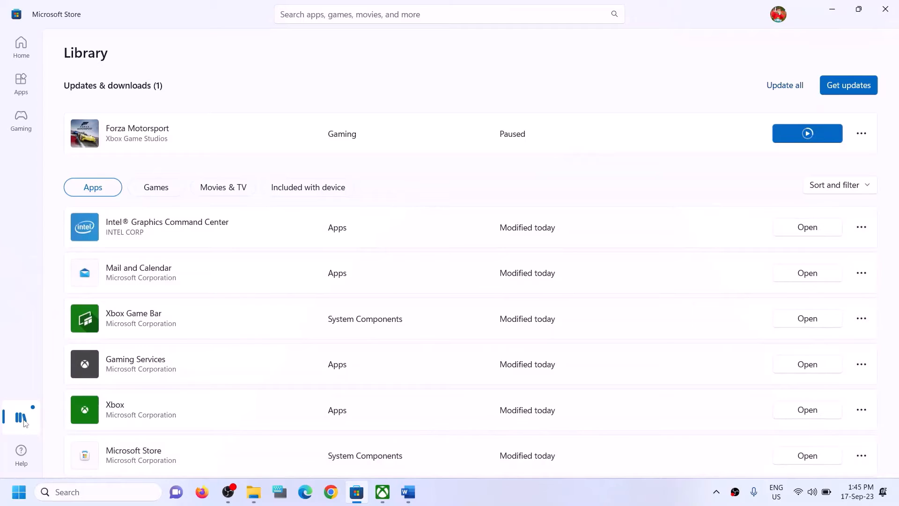
left_click(383, 492)
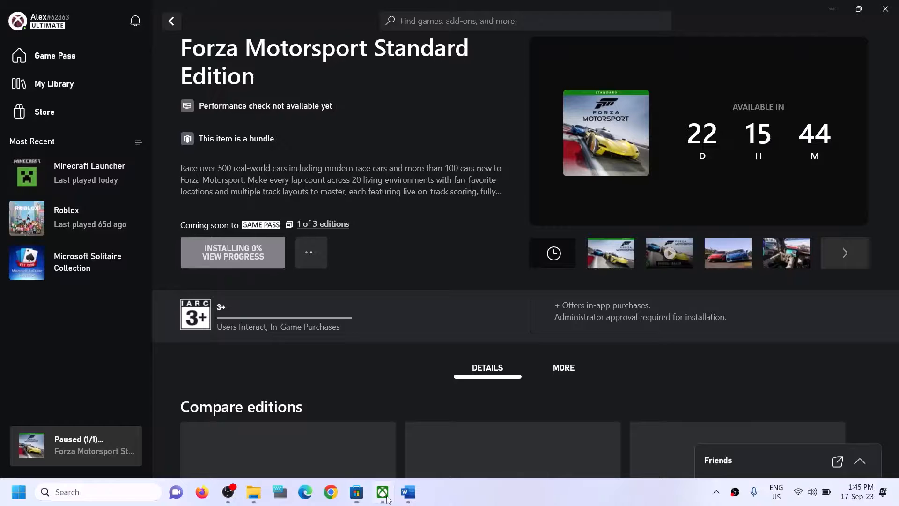
left_click(361, 496)
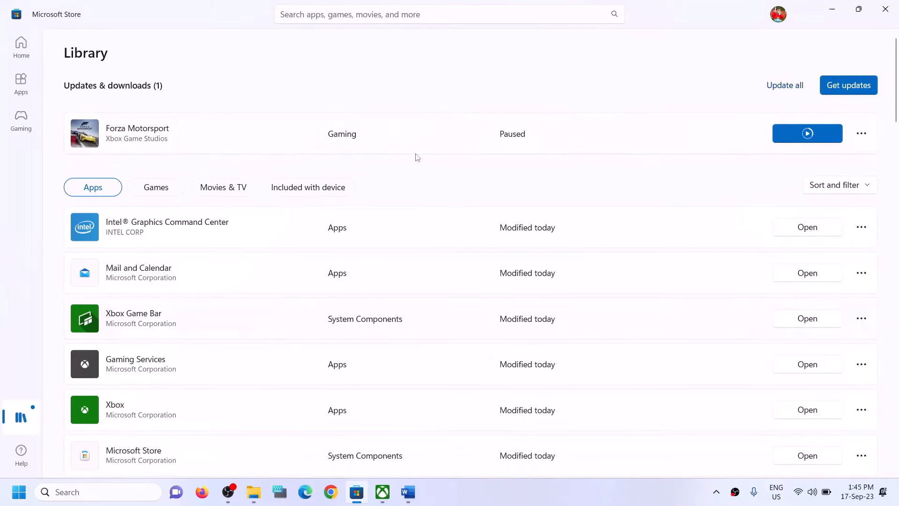
scroll(632, 281, "down", 10)
scroll(646, 372, "up", 10)
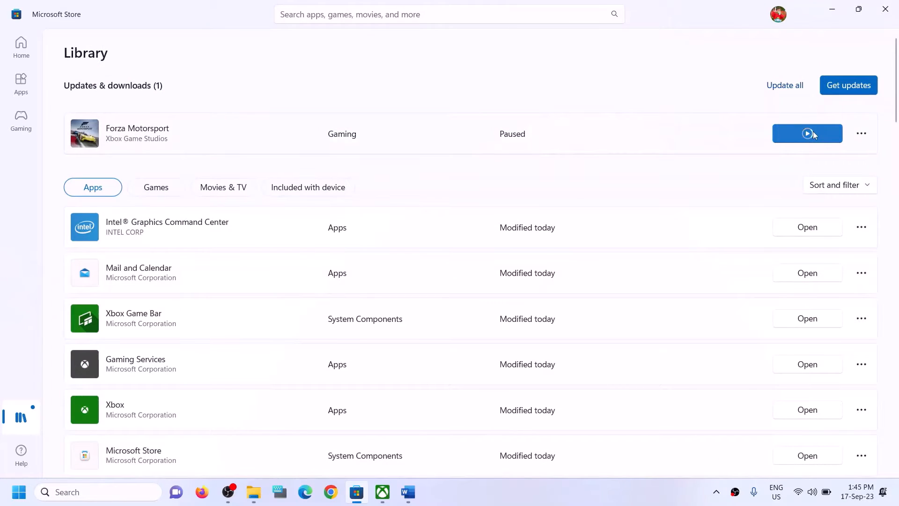
left_click(811, 134)
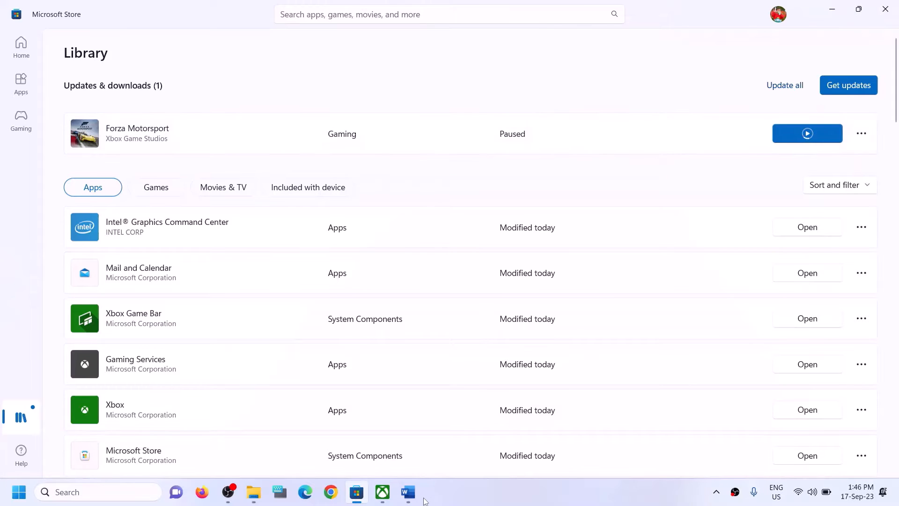
Step: Switch to the Word instructions and highlight the Step 2 advice for Store users to install the game from the Xbox app
left_click(408, 491)
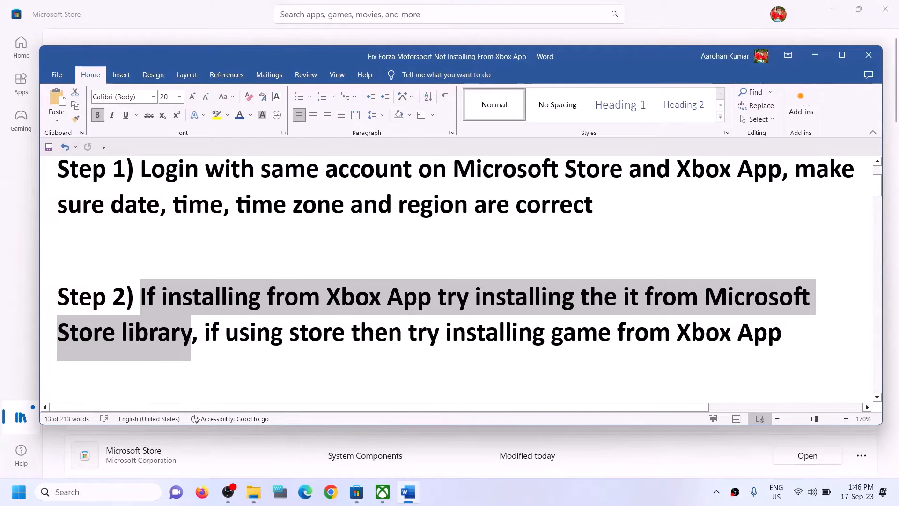
left_click(225, 328)
left_click_drag(210, 323, 615, 330)
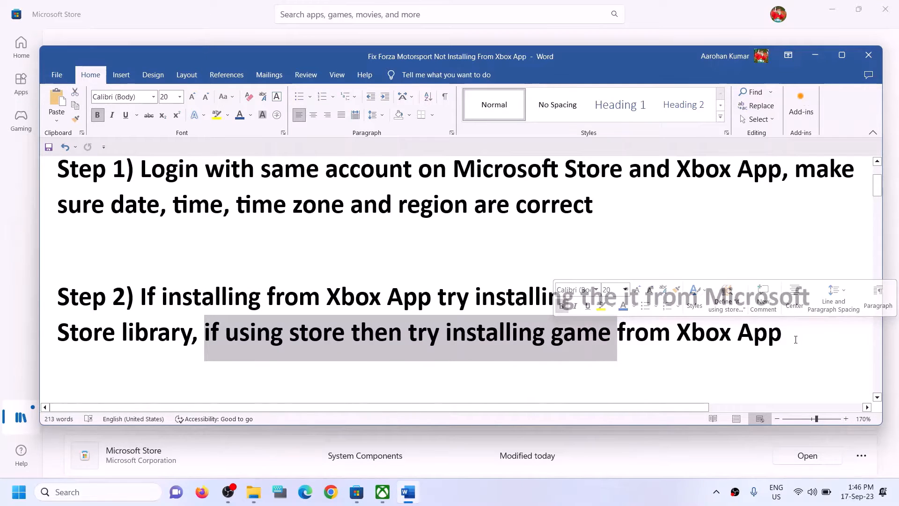
left_click(345, 331)
left_click_drag(206, 330, 350, 330)
left_click_drag(527, 339, 781, 333)
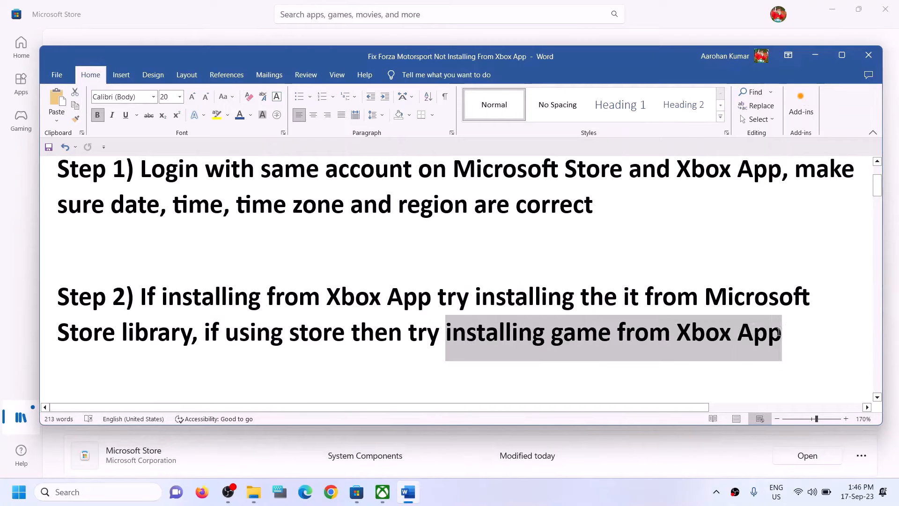
left_click(323, 332)
Step: Switch to the Xbox app and search for "forza", then dismiss the suggestions to return to the Forza Motorsport page
left_click(232, 14)
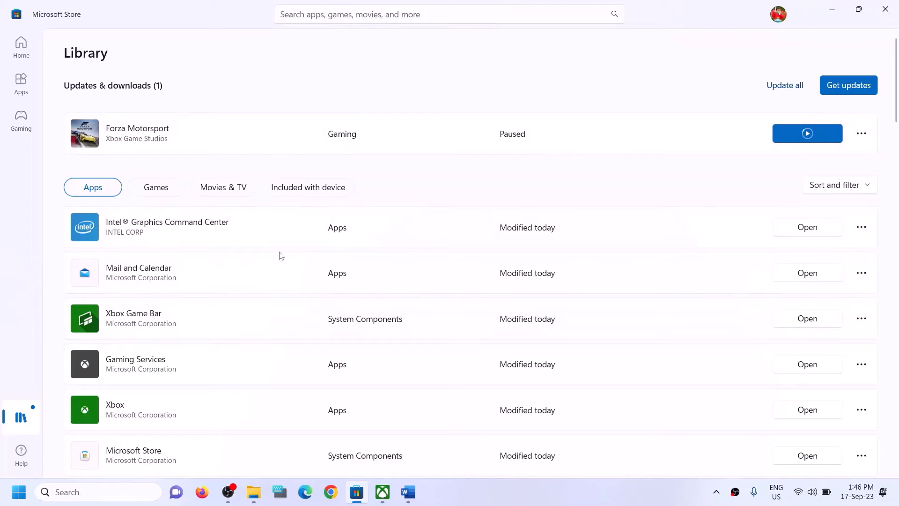
left_click(387, 495)
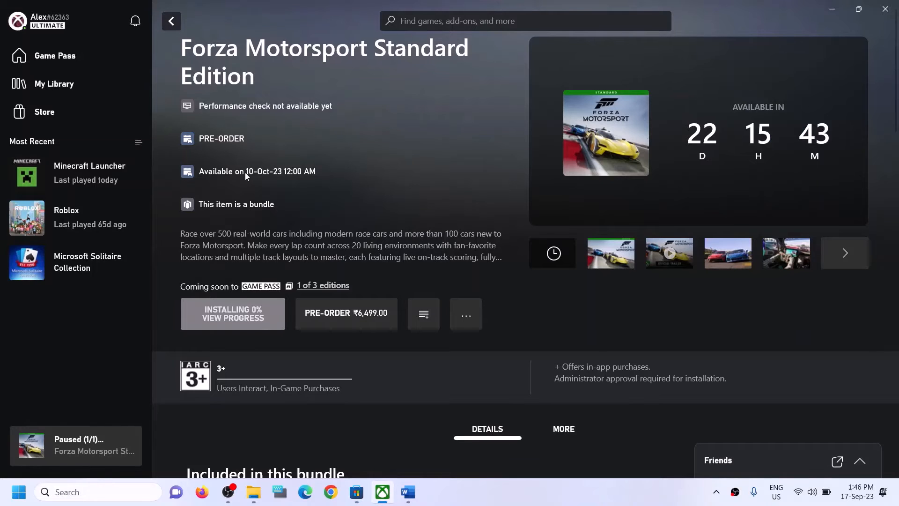
left_click(465, 20)
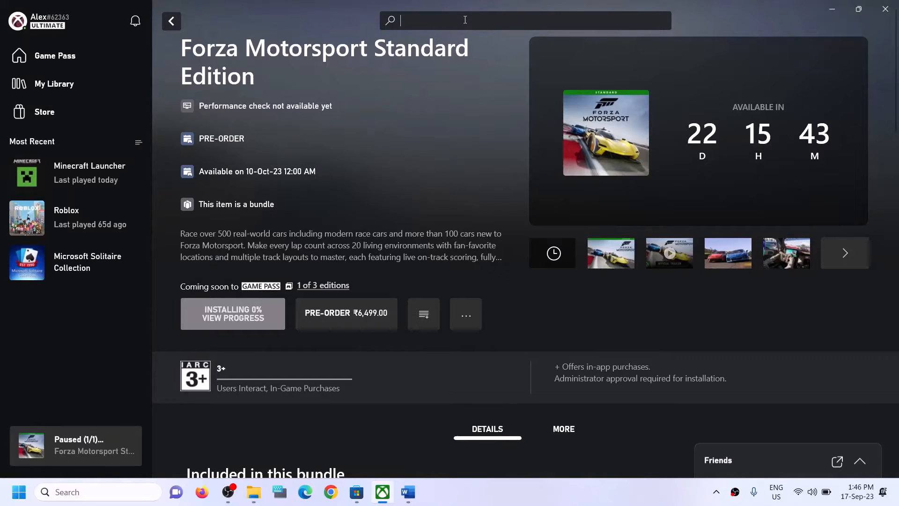
type("forza")
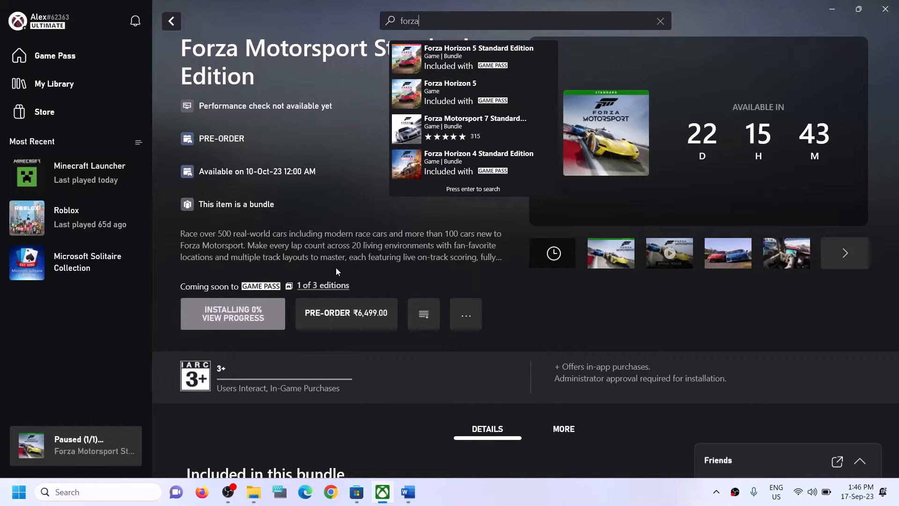
left_click(369, 201)
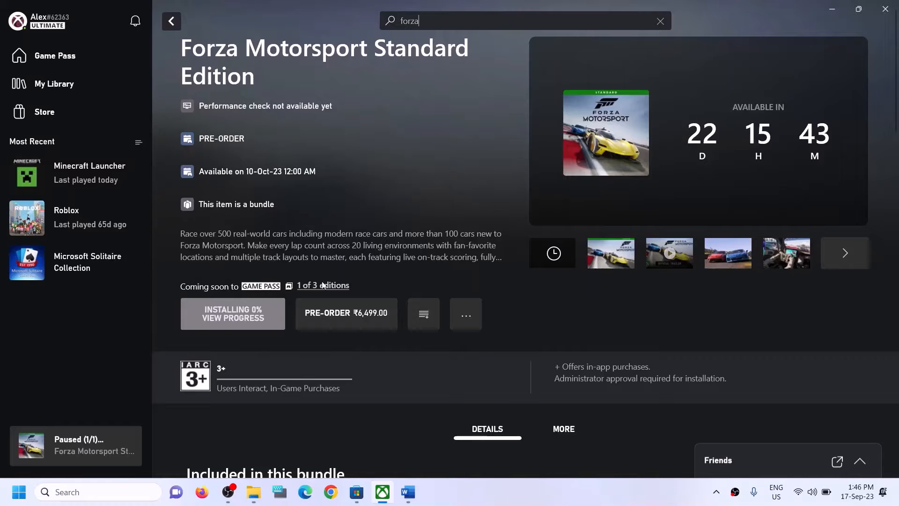
left_click(102, 493)
type("xbox")
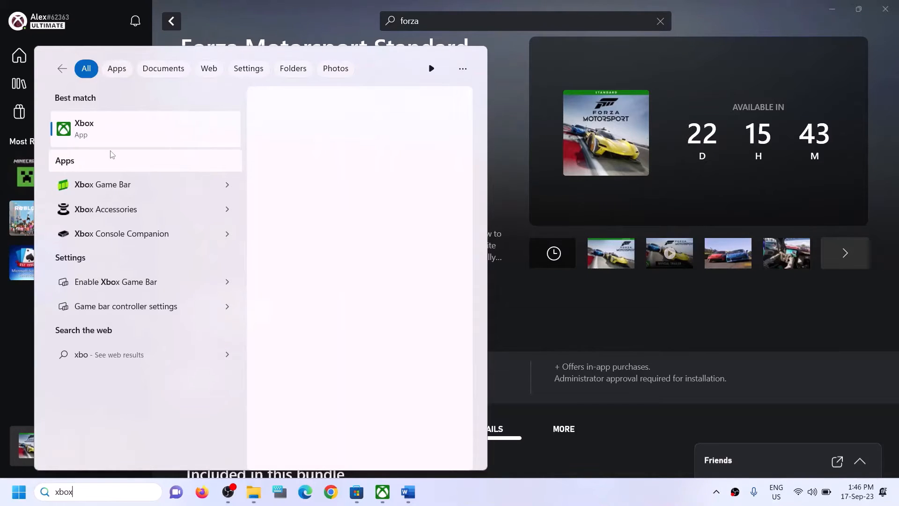
left_click(504, 122)
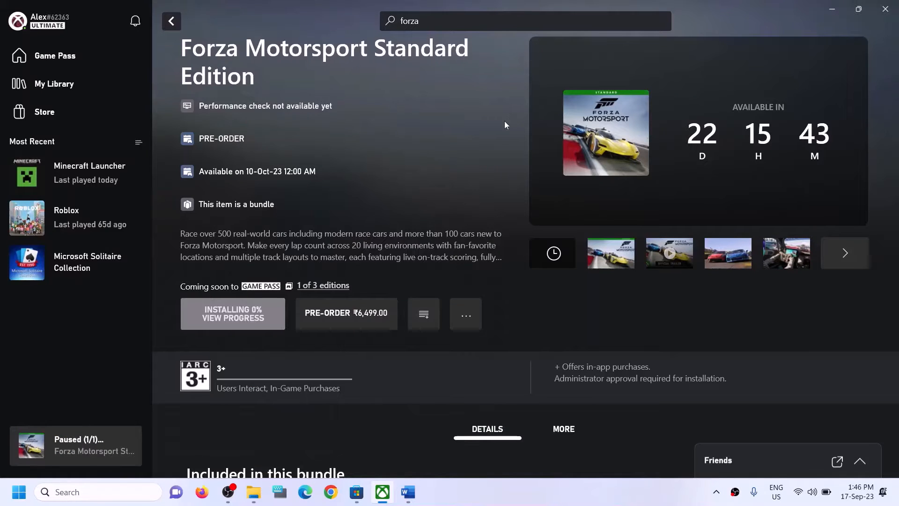
Step: Switch to the Word instructions and copy the full Get-AppxPackage PowerShell command under Step 3
left_click(408, 491)
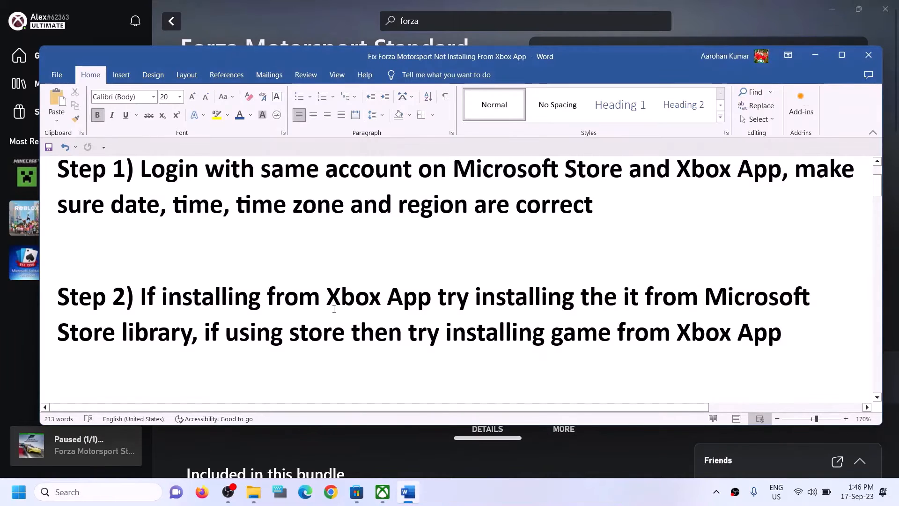
scroll(330, 308, "down", 4)
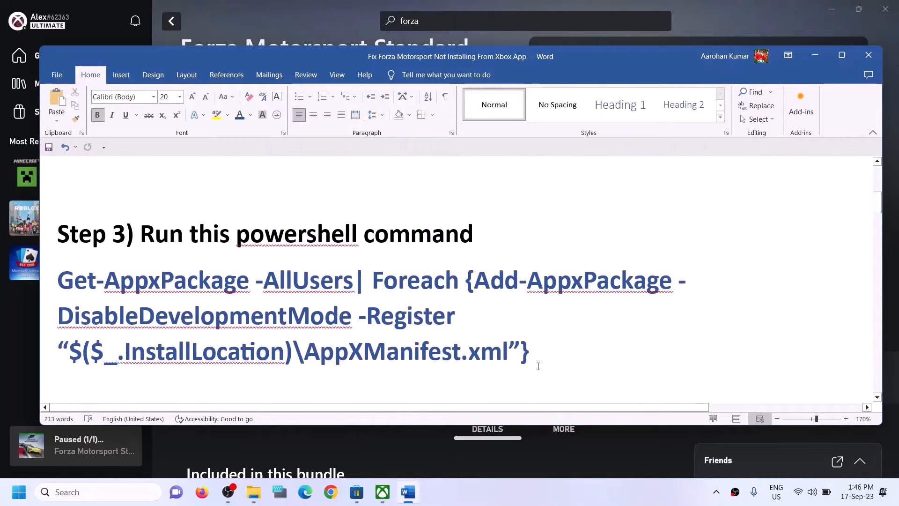
left_click_drag(537, 354, 57, 282)
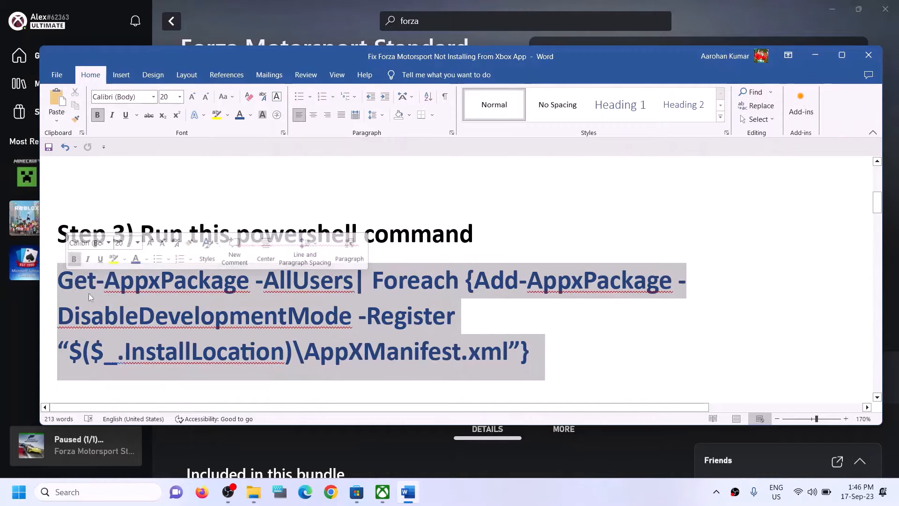
right_click(94, 300)
left_click(120, 155)
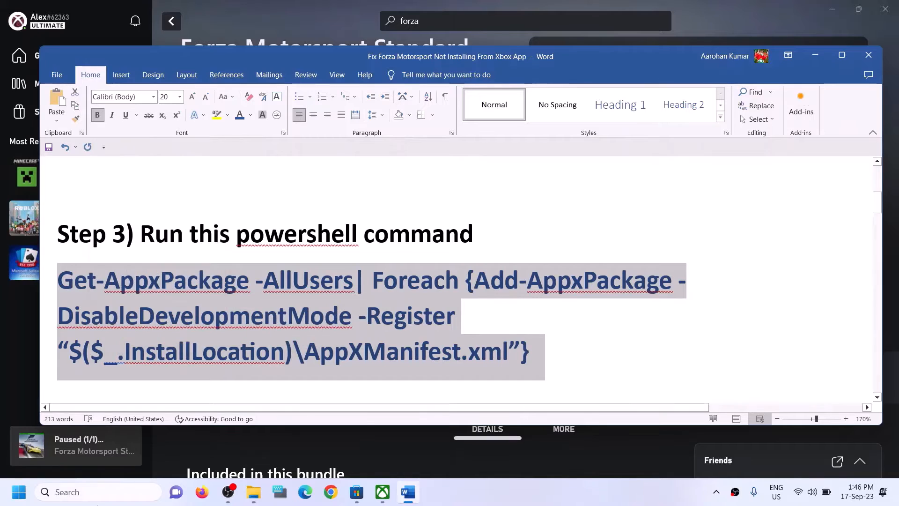
Step: Open Windows PowerShell as administrator, allowing it to make changes, and run the copied Get-AppxPackage command
left_click(93, 494)
type("po")
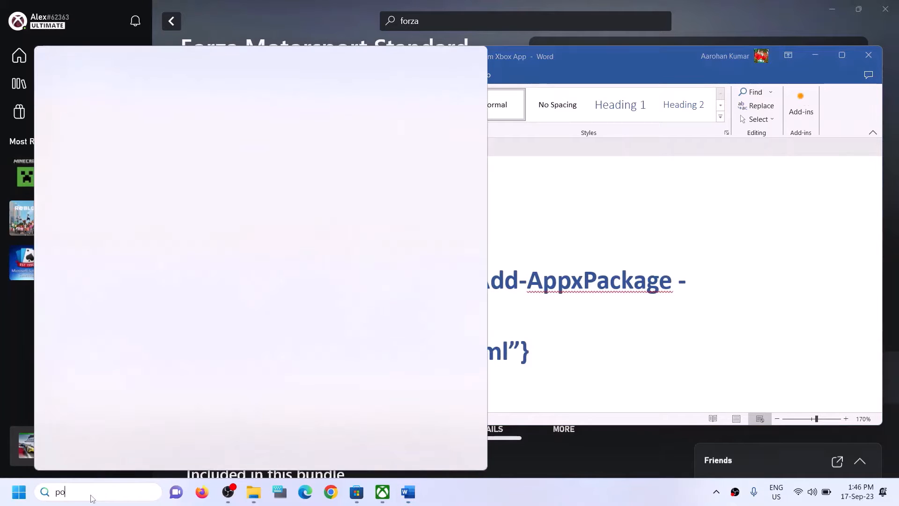
type("wershell")
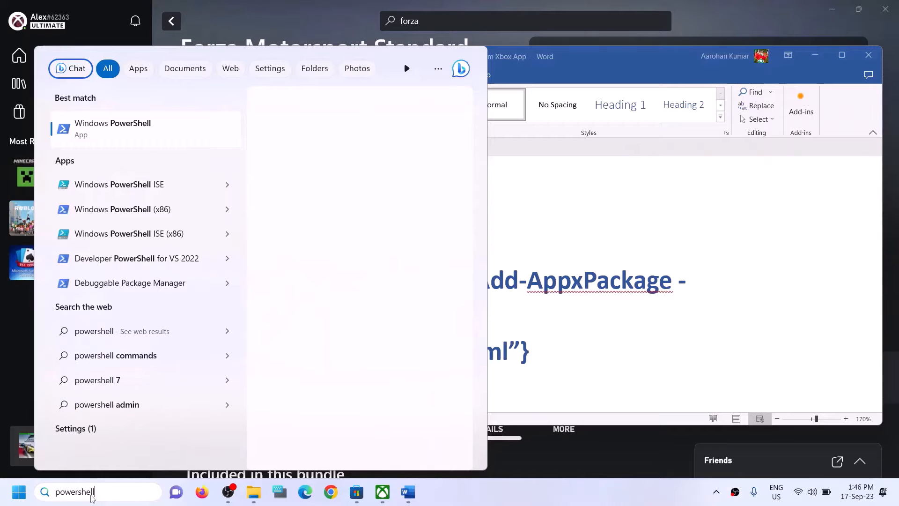
right_click(201, 147)
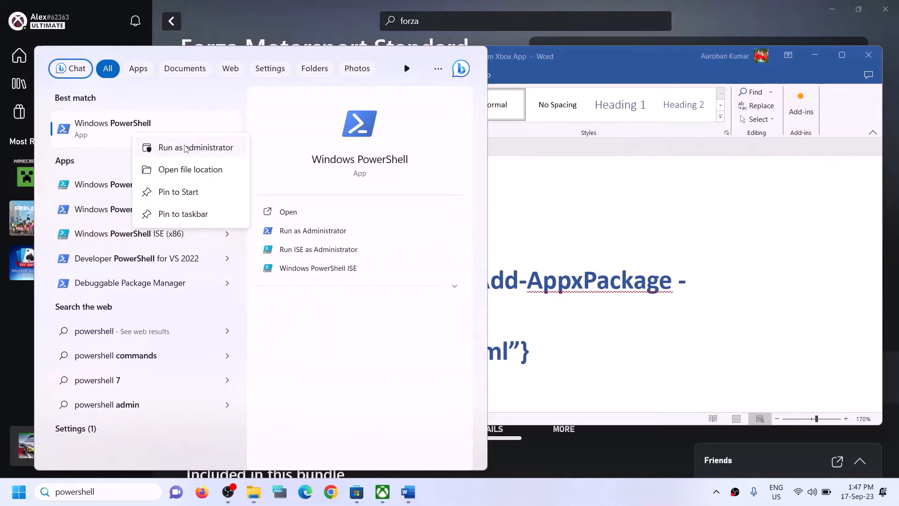
left_click(186, 148)
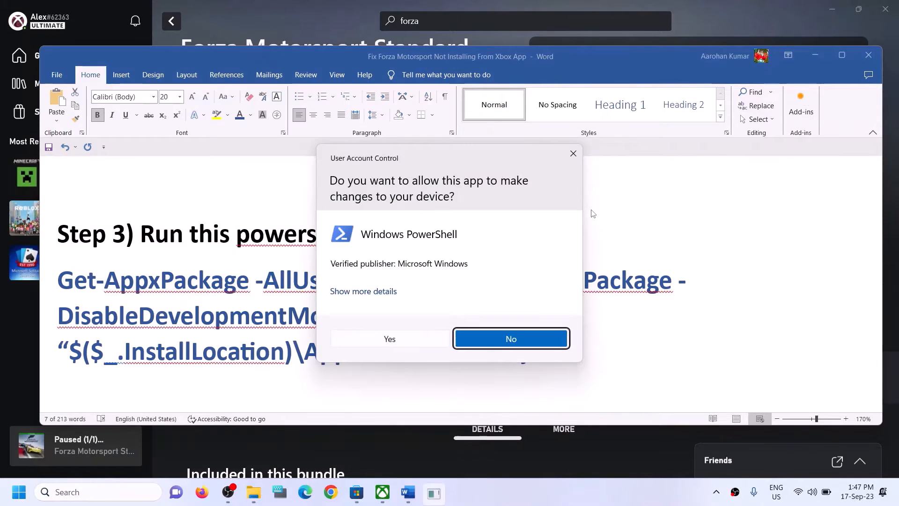
left_click(389, 339)
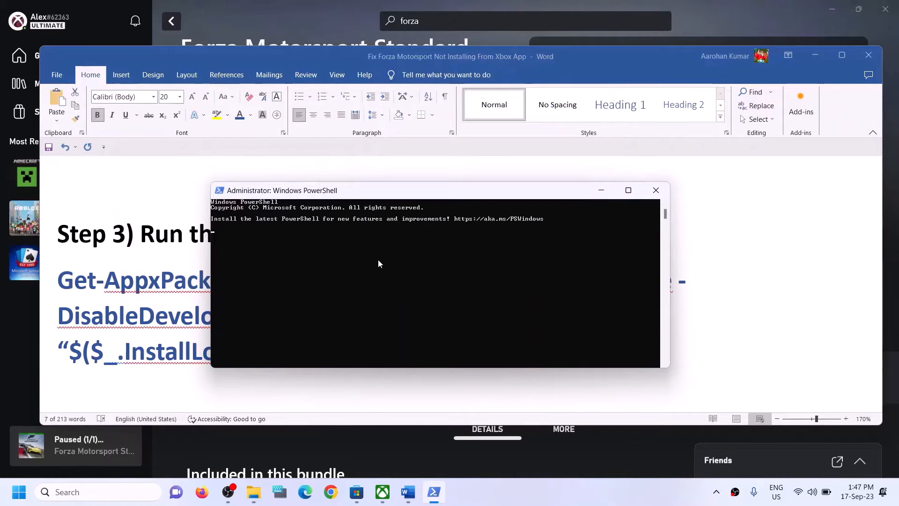
right_click(378, 259)
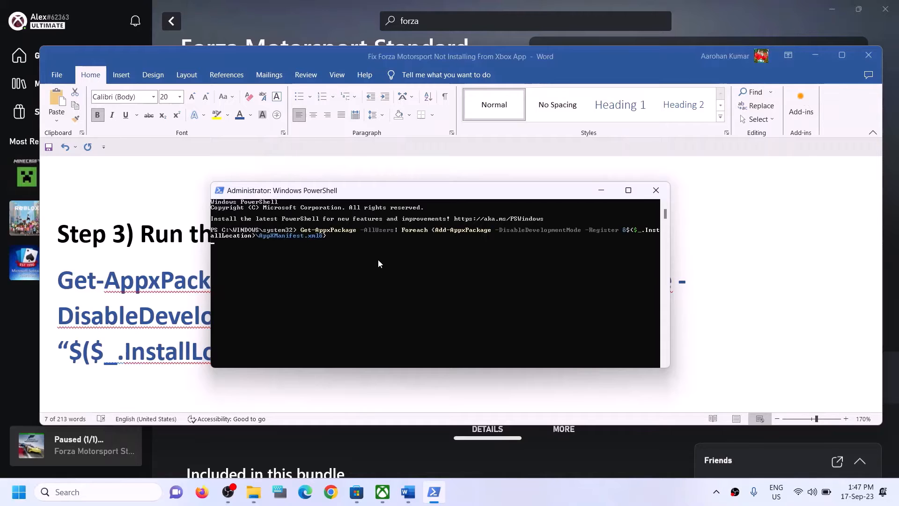
key("Return")
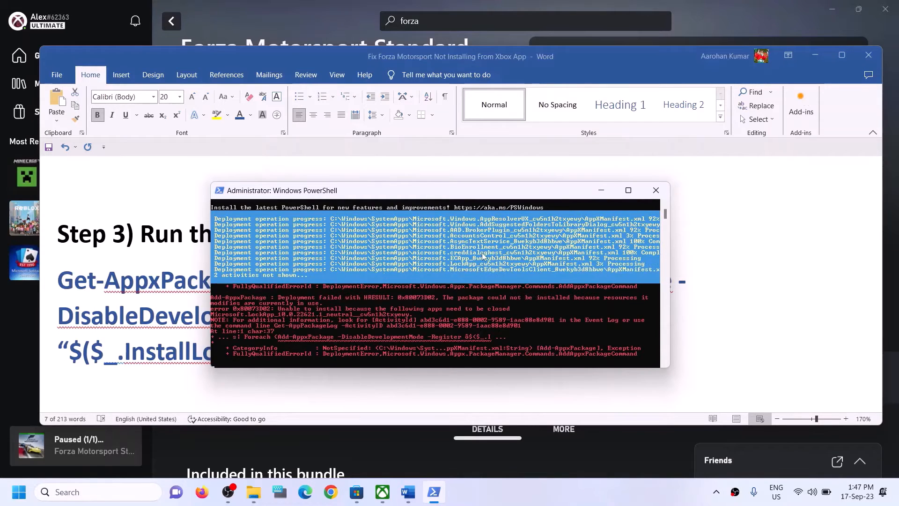
Step: Switch back to the Word instructions and highlight the Step 4 heading "Delete Microsoft Store Local Cache Files"
key("alt+Tab")
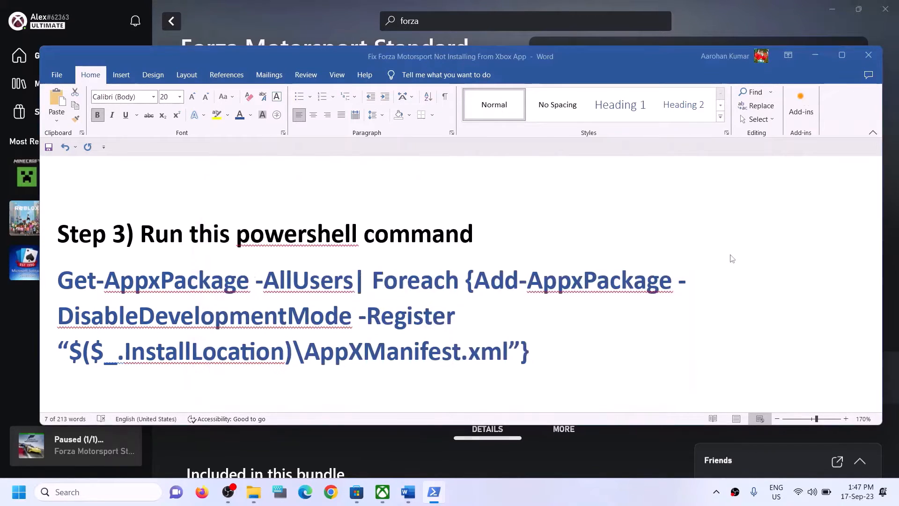
scroll(278, 290, "down", 5)
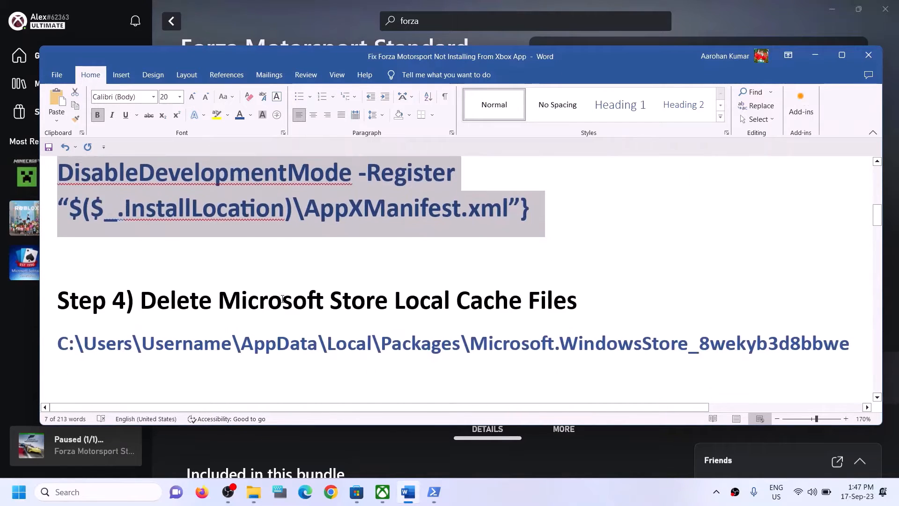
left_click_drag(141, 302, 577, 304)
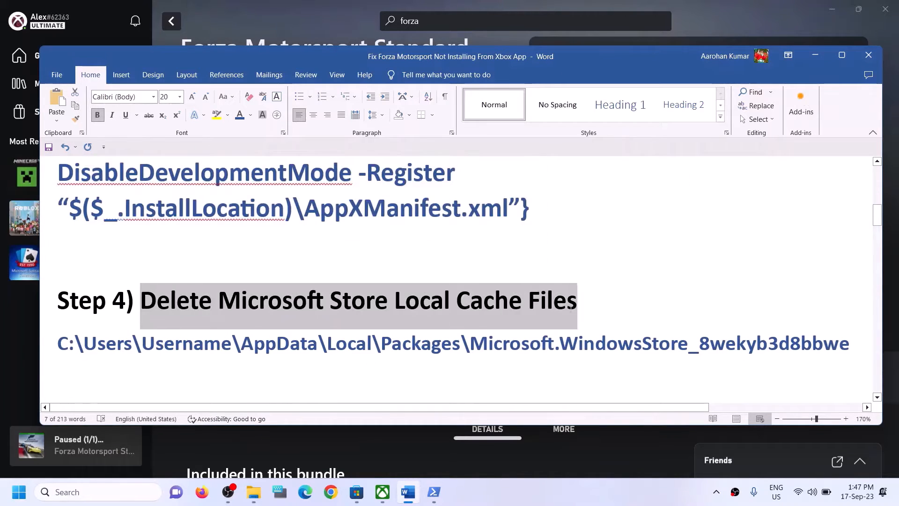
Step: Switch to File Explorer and open the Test user's folder under Users on Local Disk (C:)
left_click(265, 484)
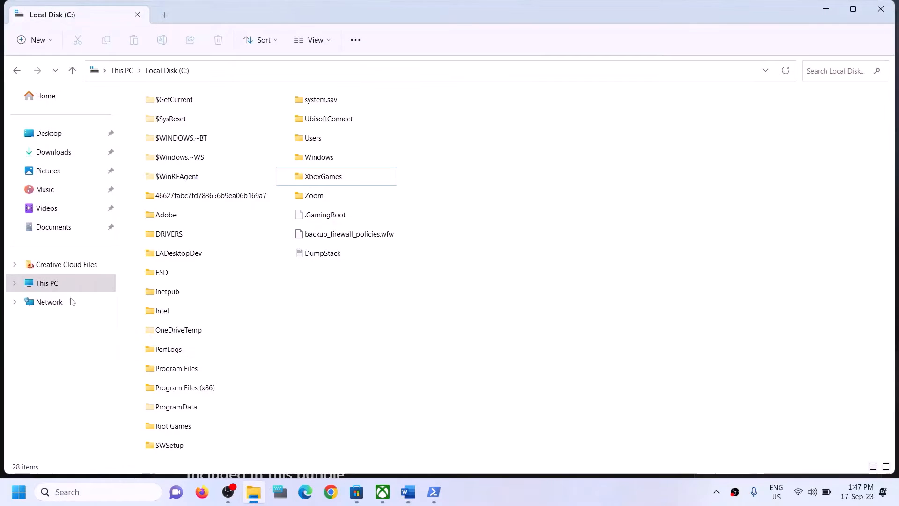
left_click(60, 282)
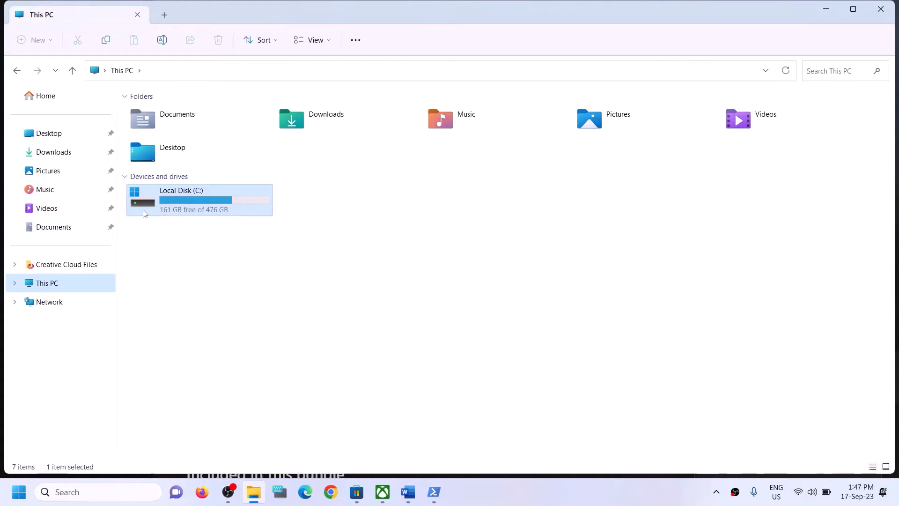
double_click(143, 209)
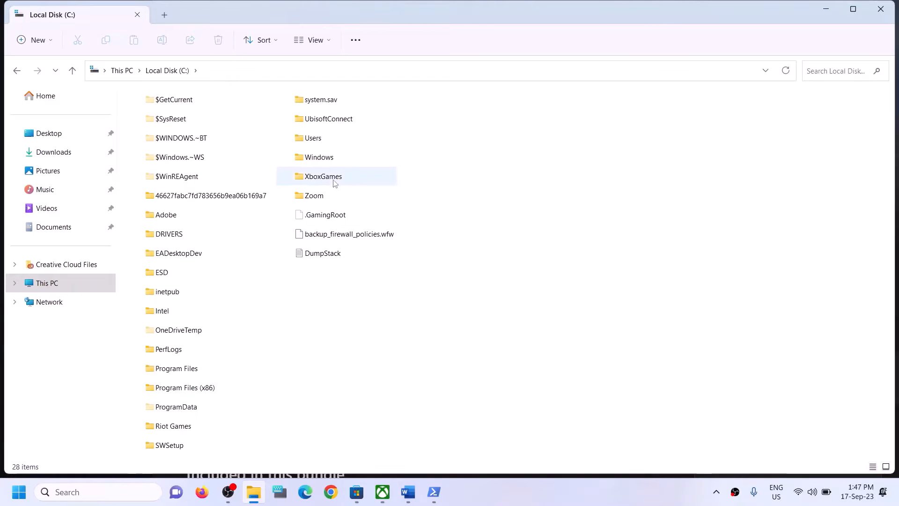
left_click(337, 140)
double_click(336, 138)
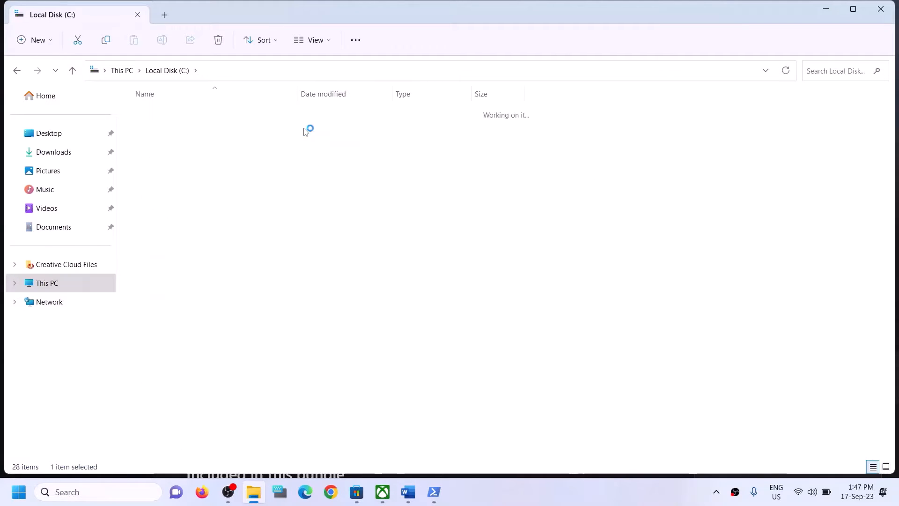
left_click(171, 149)
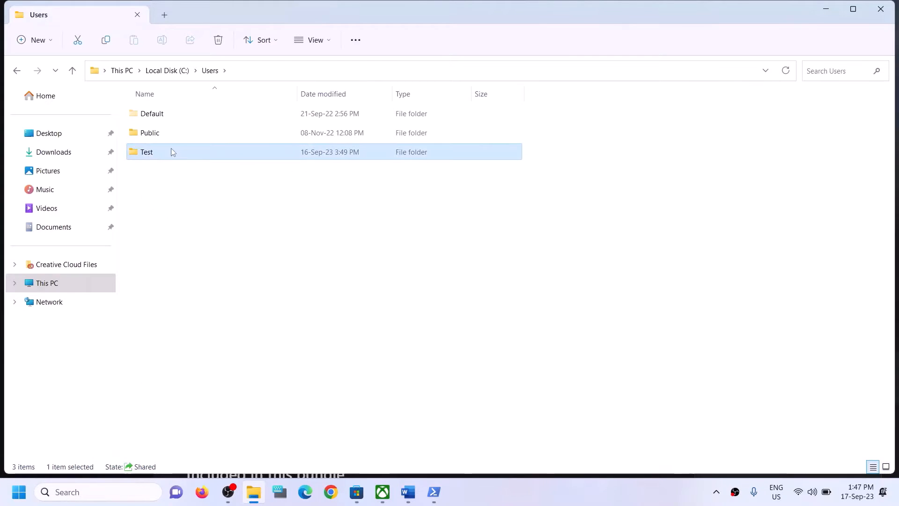
double_click(171, 149)
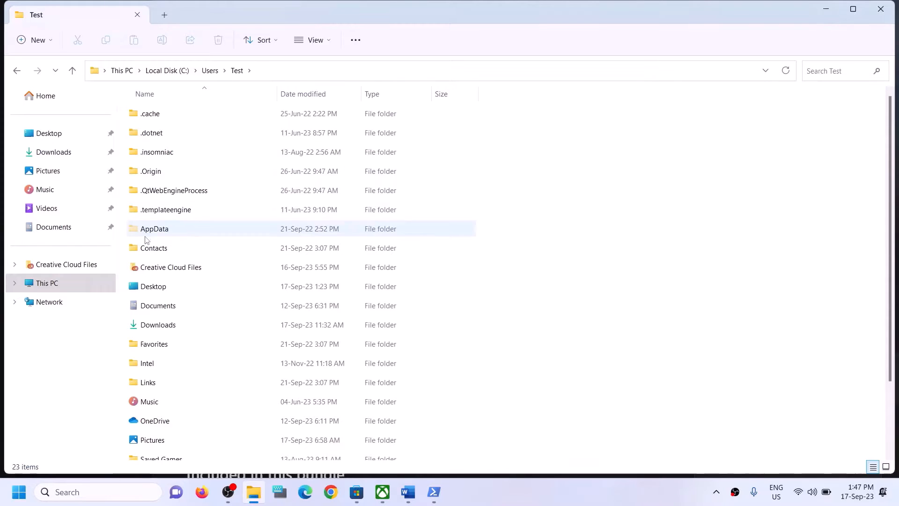
Step: Select the AppData folder and check the display setting for hidden items
left_click(194, 231)
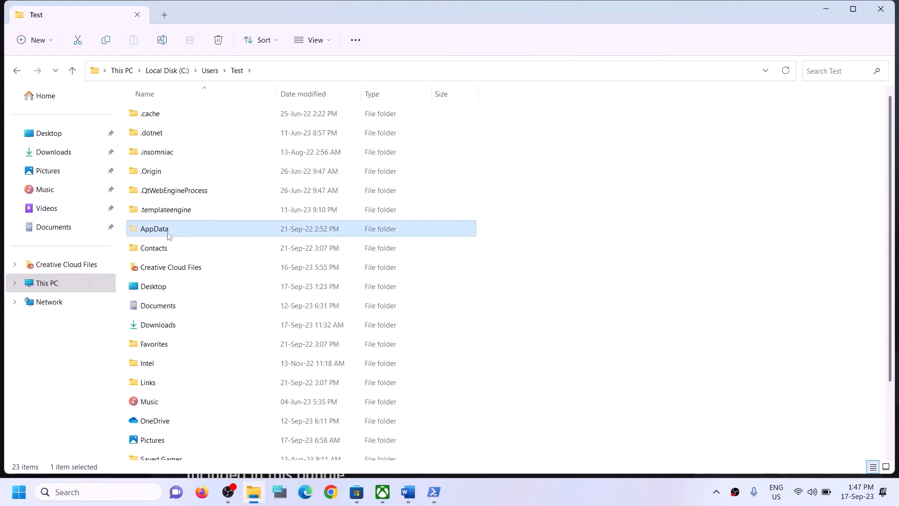
left_click(327, 39)
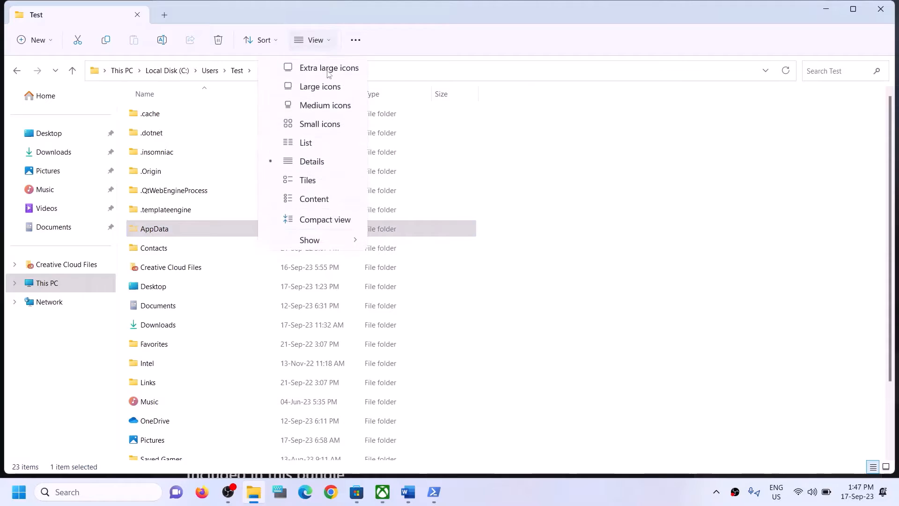
mouse_move(310, 239)
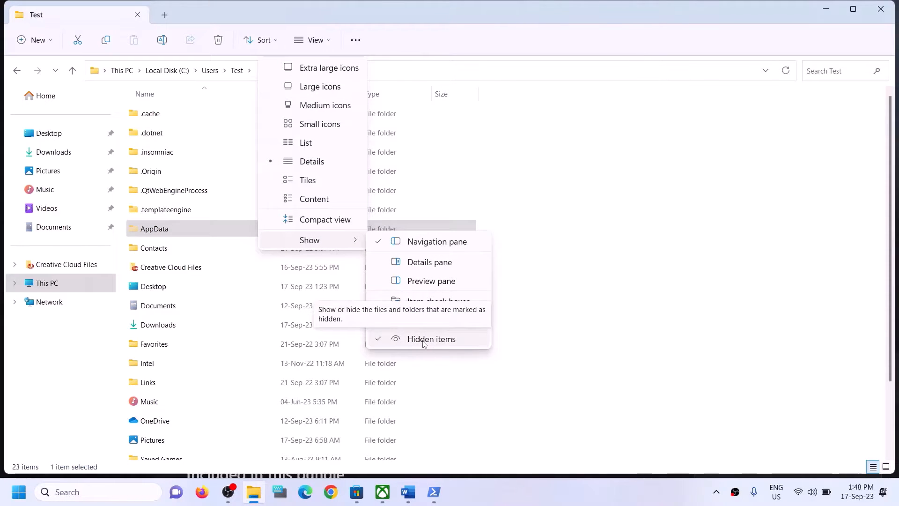
left_click(173, 233)
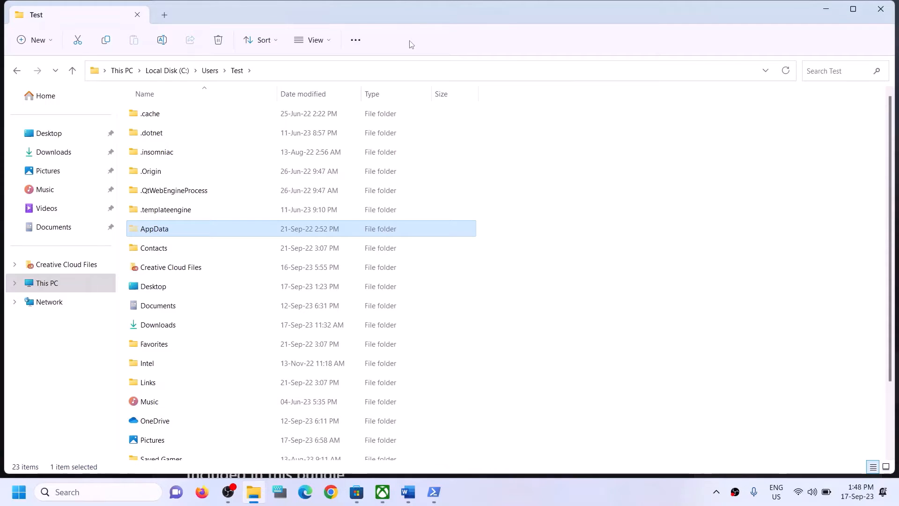
Step: Open the Packages folder inside AppData\Local
left_click(148, 230)
double_click(192, 227)
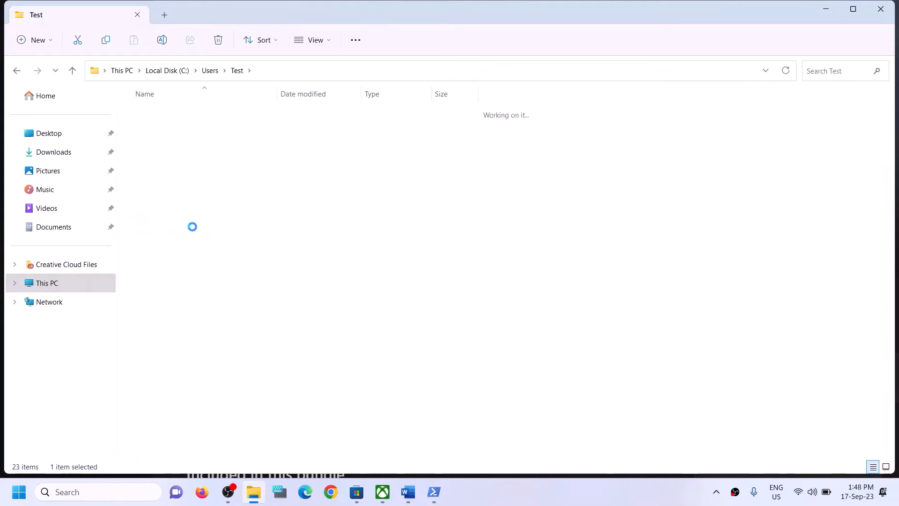
left_click(192, 114)
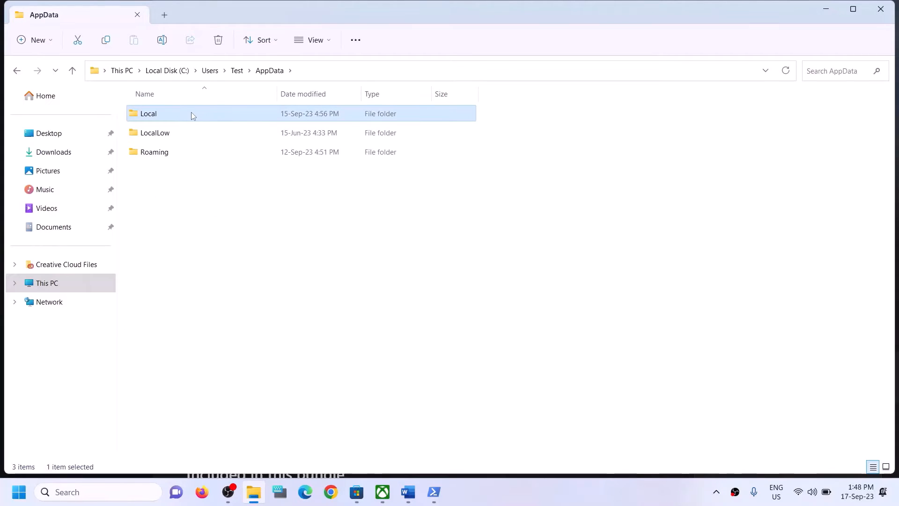
double_click(191, 114)
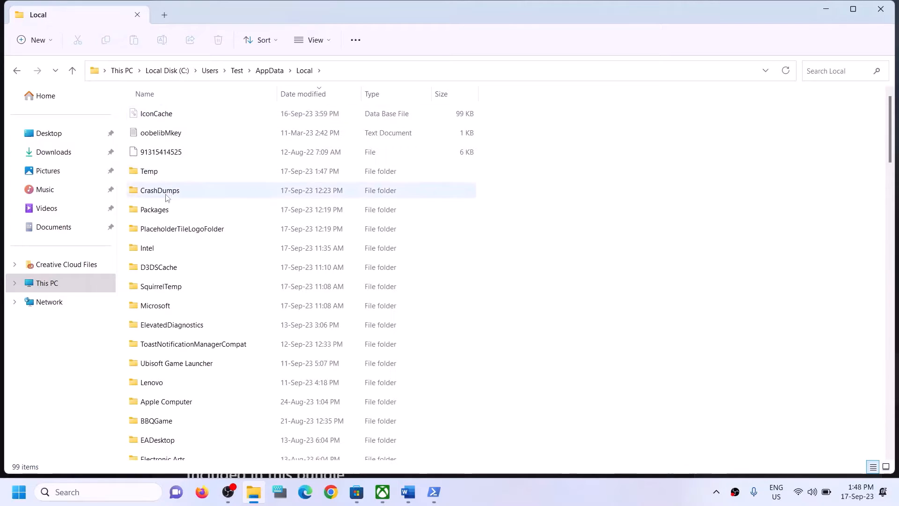
left_click(174, 209)
double_click(182, 216)
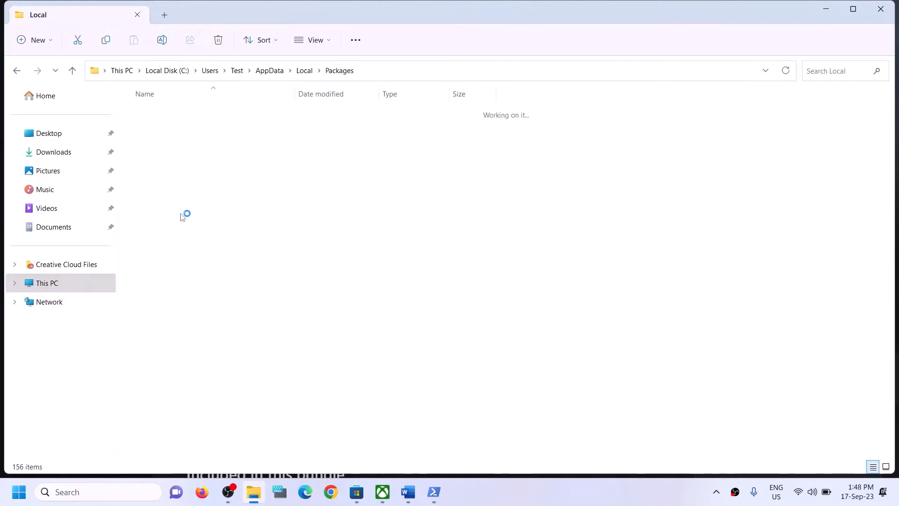
Step: Look through the Packages folder for the Microsoft Store package folder
left_click(190, 286)
scroll(206, 309, "down", 9)
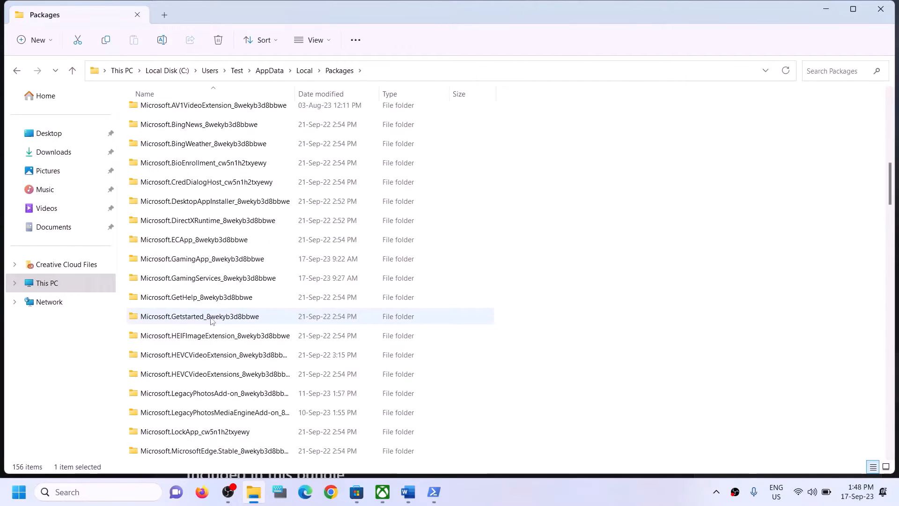
scroll(212, 320, "down", 20)
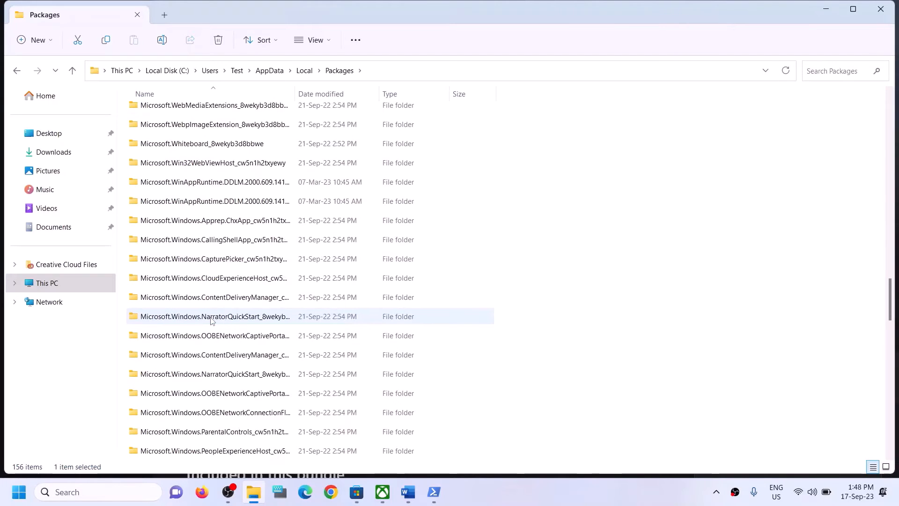
scroll(211, 320, "down", 15)
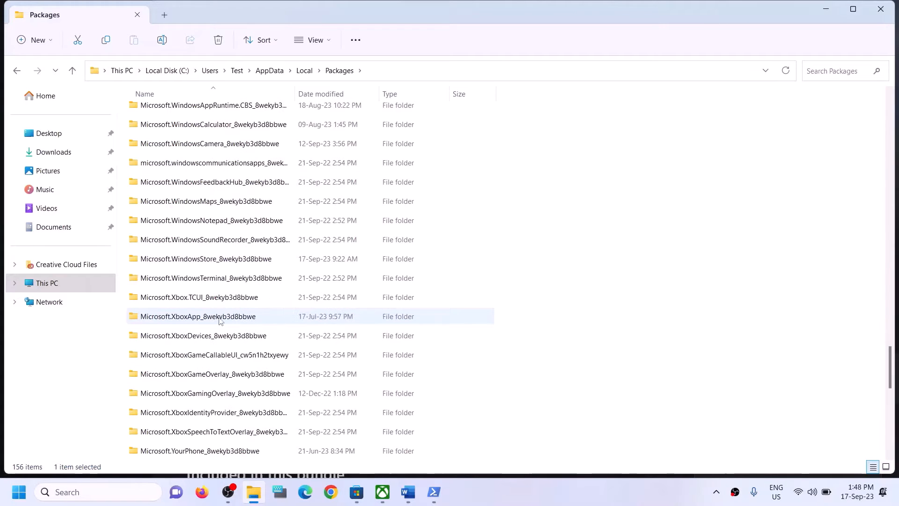
scroll(220, 320, "down", 3)
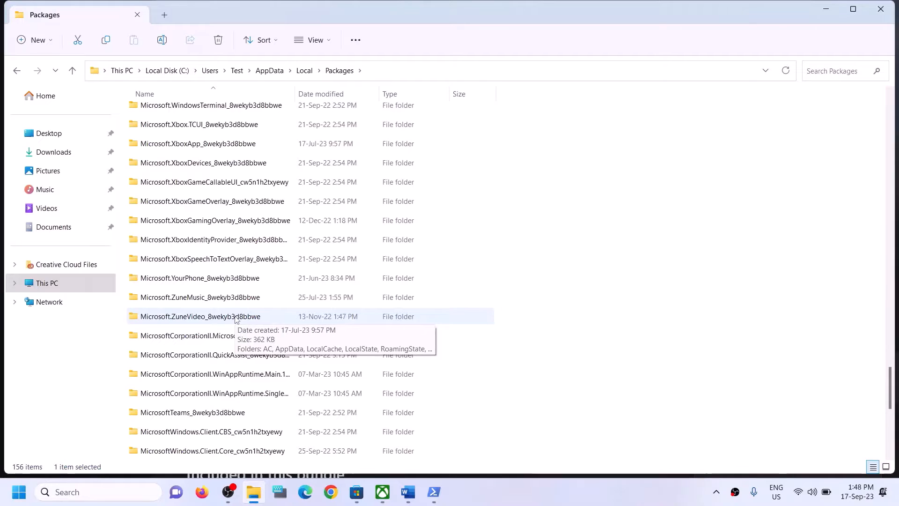
scroll(236, 320, "up", 1)
scroll(235, 320, "down", 5)
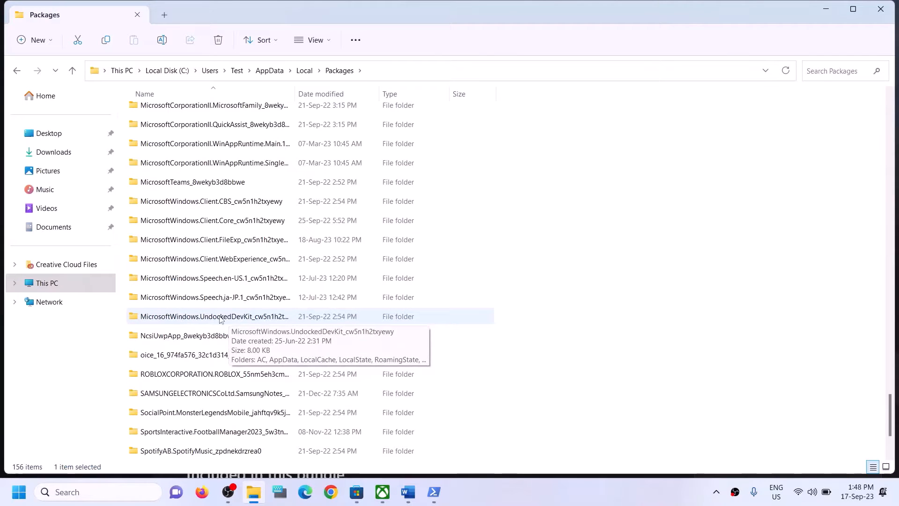
scroll(213, 372, "down", 2)
scroll(213, 352, "up", 1)
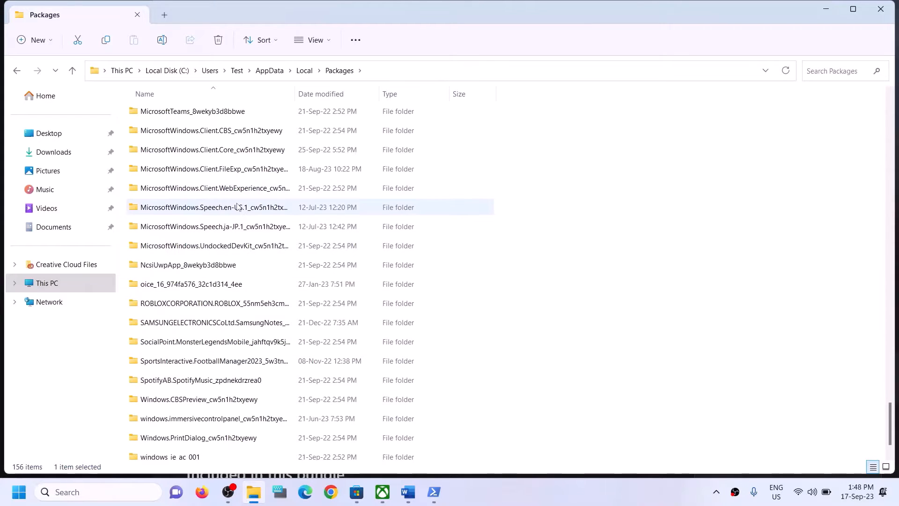
scroll(237, 207, "up", 2)
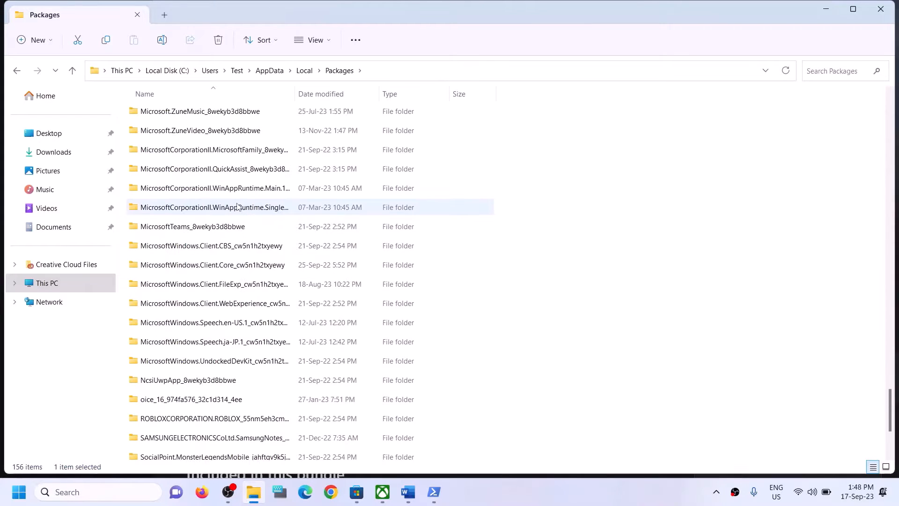
left_click(226, 364)
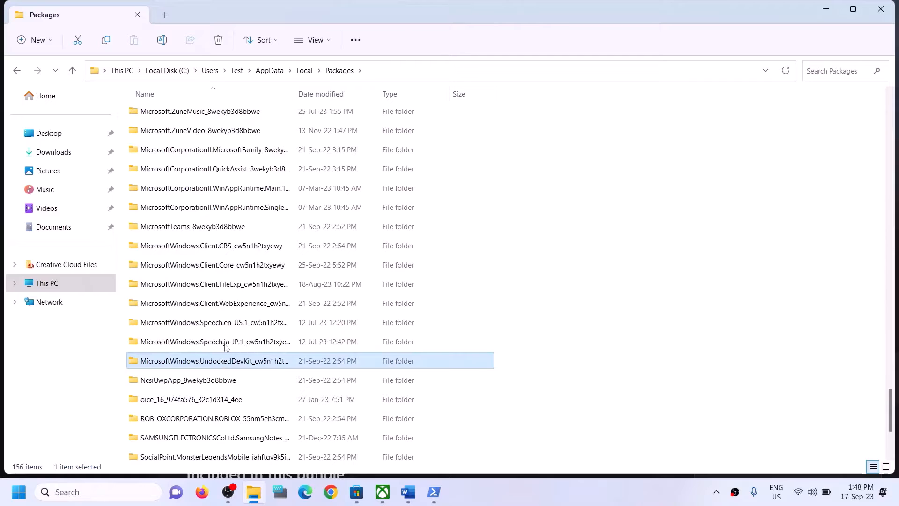
left_click(222, 241)
left_click(230, 302)
left_click(232, 332)
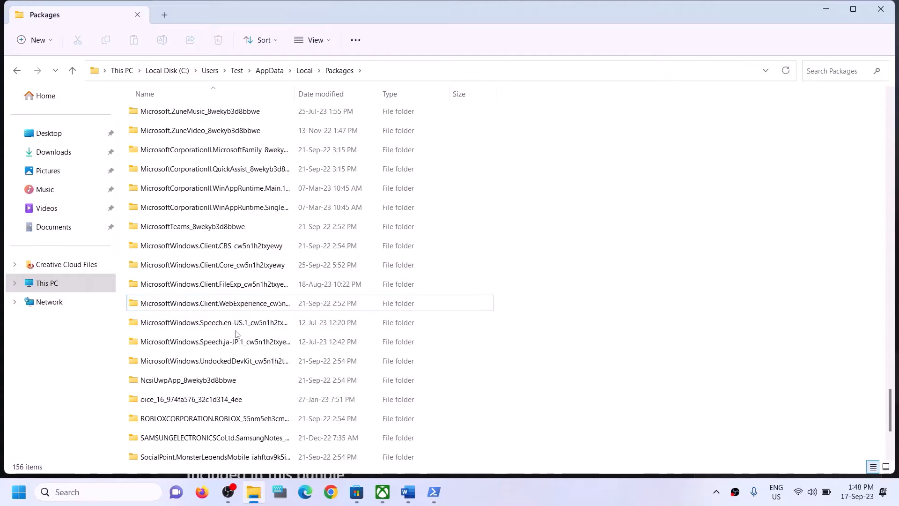
Step: Open the Microsoft.WindowsStore_8wekyb3d8bbwe folder inside Packages
scroll(236, 333, "up", 1)
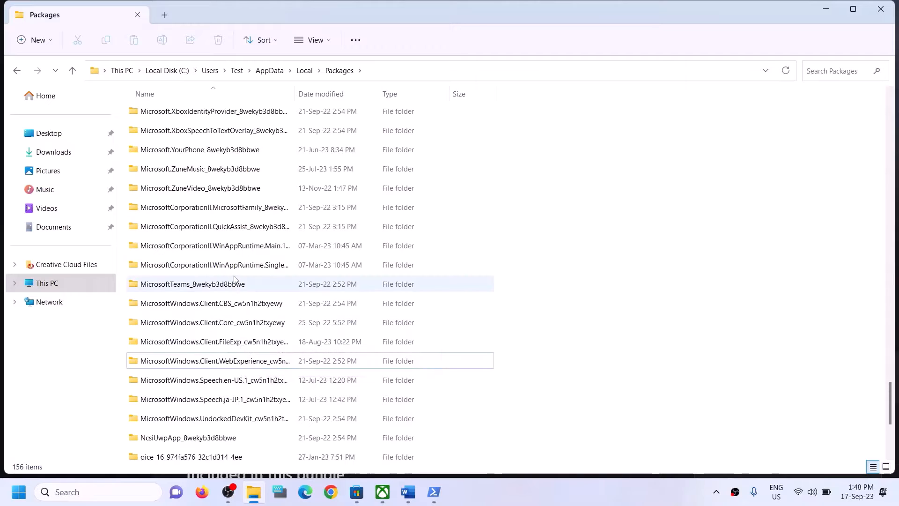
scroll(233, 247, "up", 1)
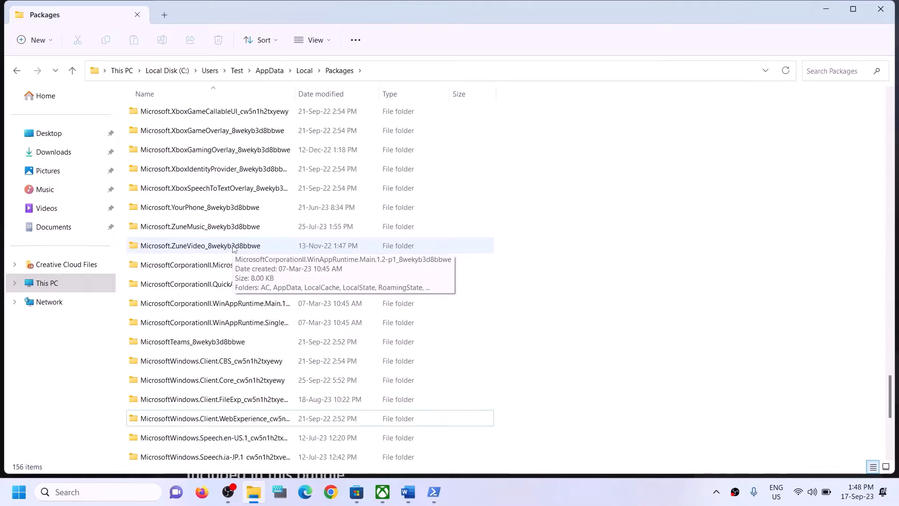
scroll(233, 247, "up", 4)
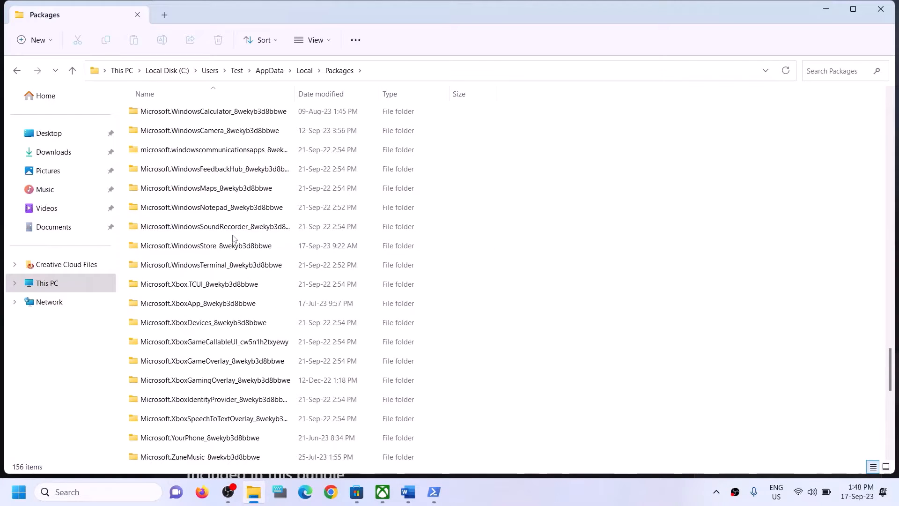
left_click(234, 246)
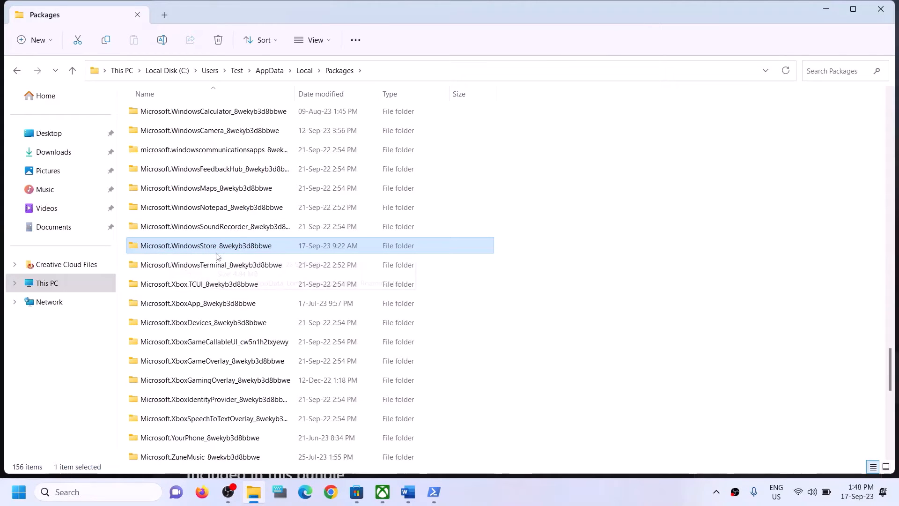
double_click(187, 247)
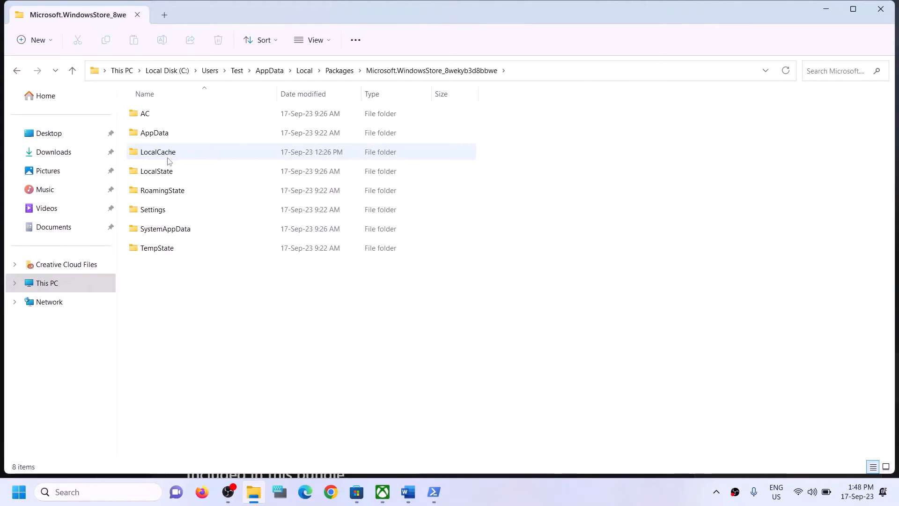
Step: Try to delete the LocalCache folder of the Microsoft Store package, and close File Explorer
left_click(151, 155)
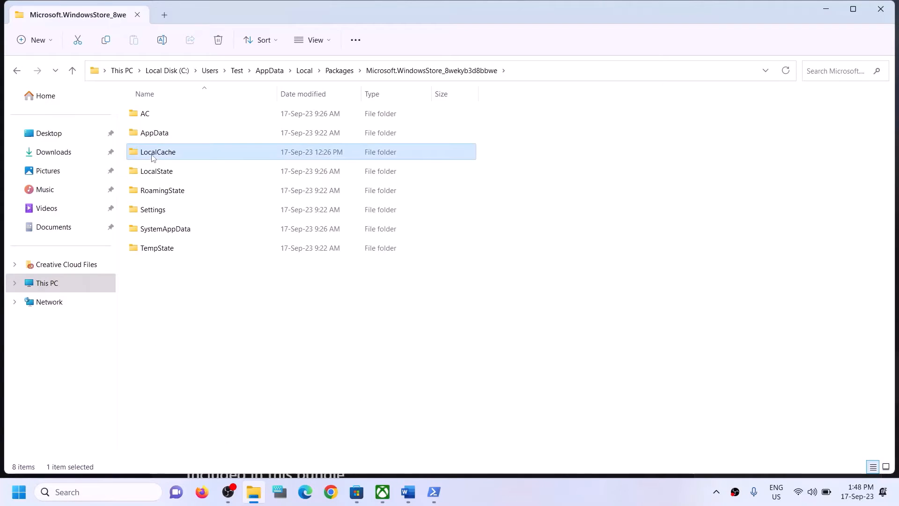
right_click(175, 154)
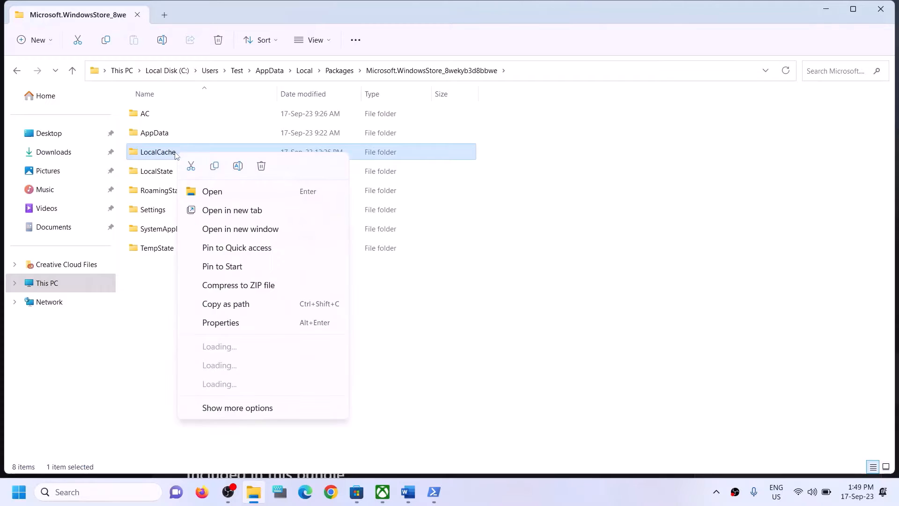
left_click(260, 167)
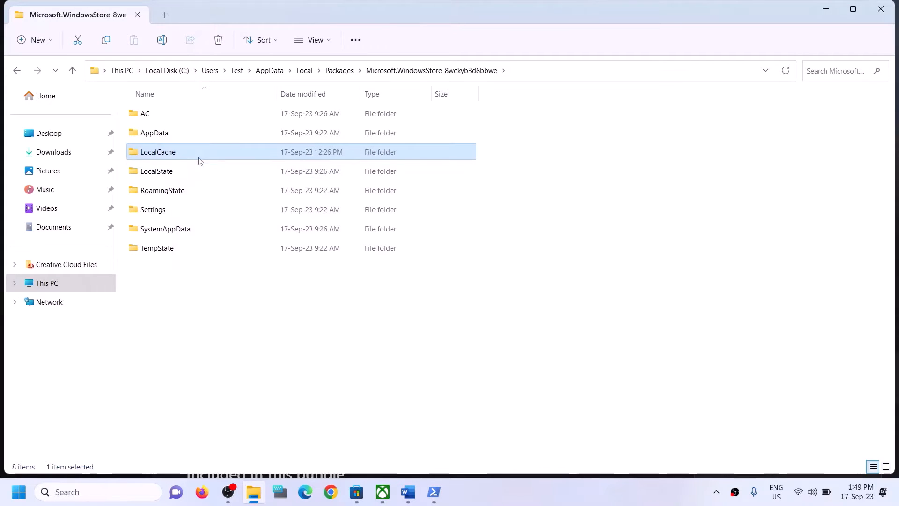
left_click(877, 16)
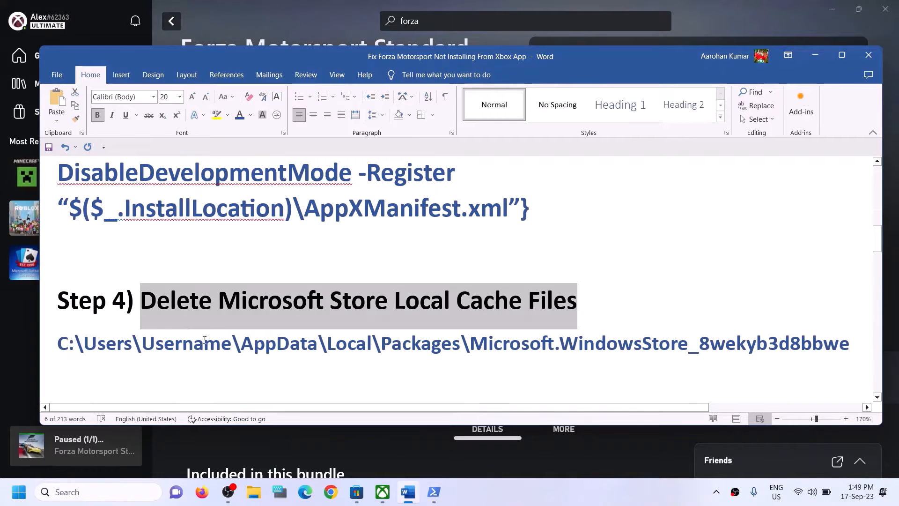
Step: Highlight the Step 5 heading "Repair/reset Xbox App/Store" in the Word instructions
scroll(185, 323, "down", 3)
scroll(185, 323, "up", 1)
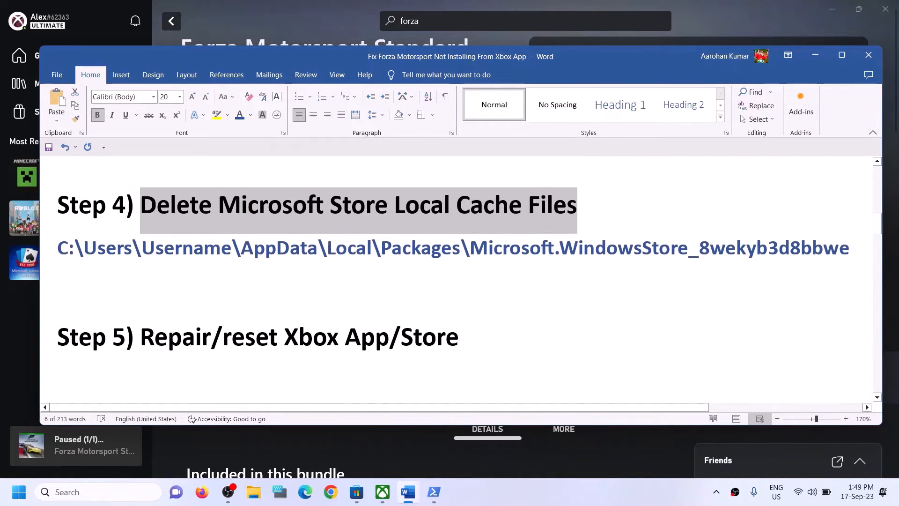
left_click_drag(140, 337, 459, 338)
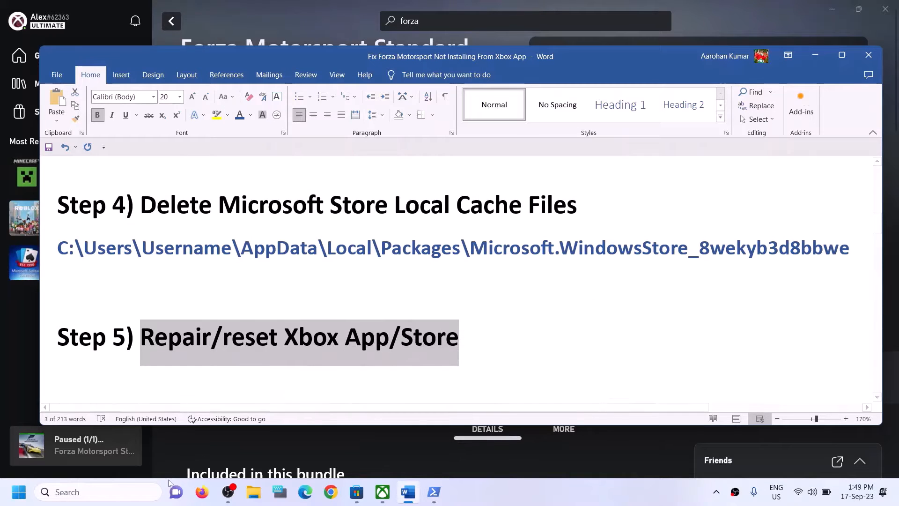
Step: Search Windows for "xbox" and open the Xbox app's settings page
left_click(125, 492)
type("xb")
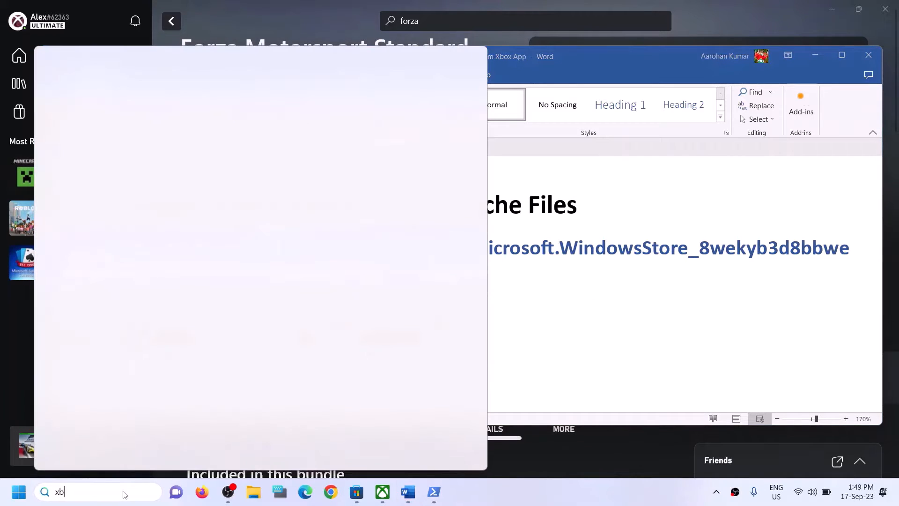
type("ox")
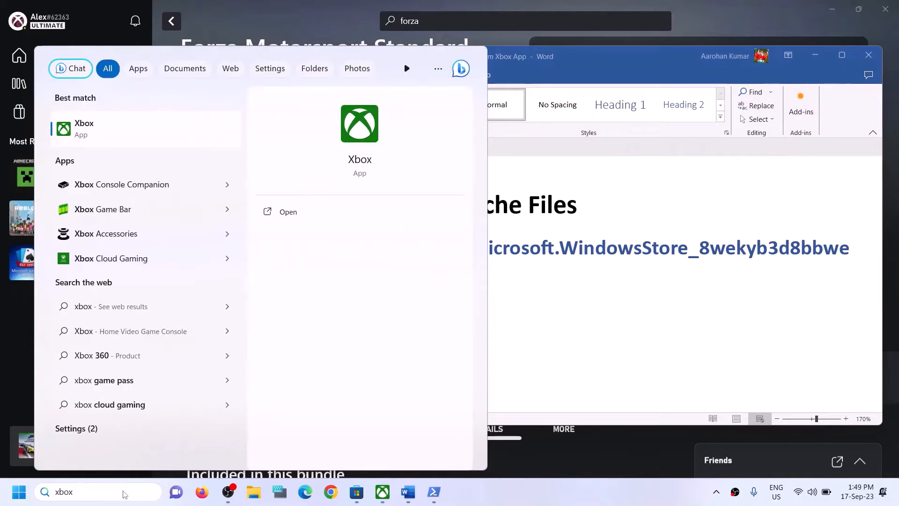
right_click(112, 131)
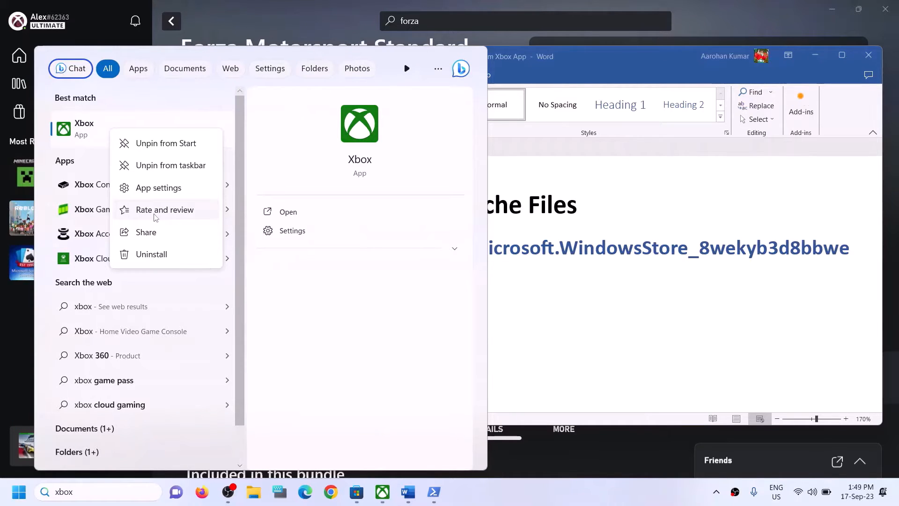
left_click(156, 188)
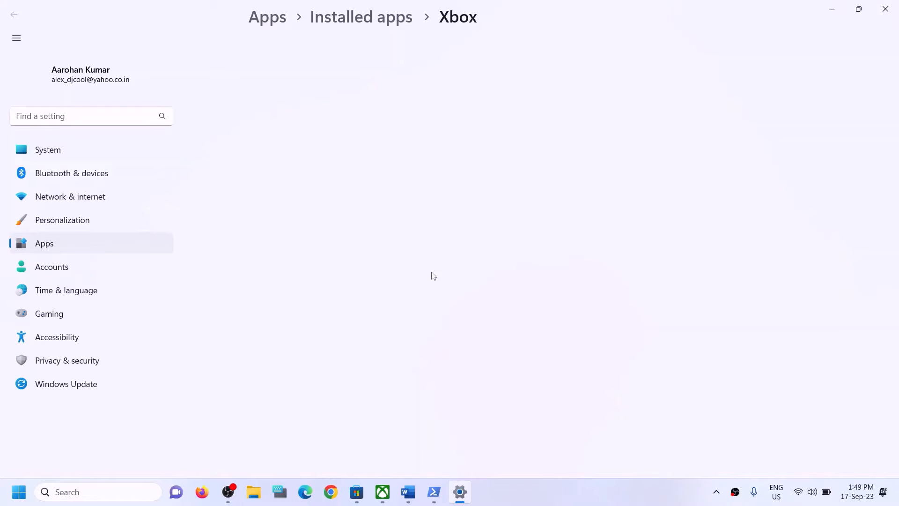
Step: Repair the Xbox app, reset it as well, and confirm the deletion of its data
scroll(358, 269, "down", 4)
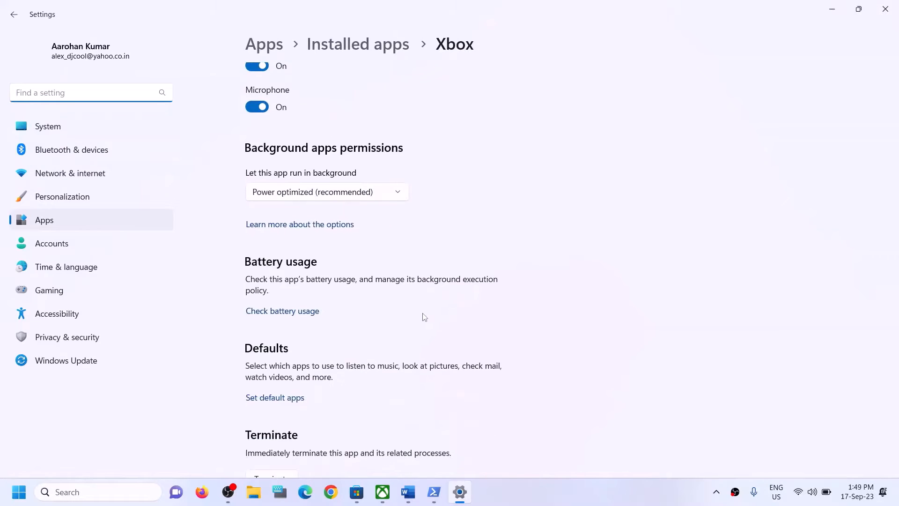
scroll(447, 298, "down", 8)
scroll(353, 241, "up", 3)
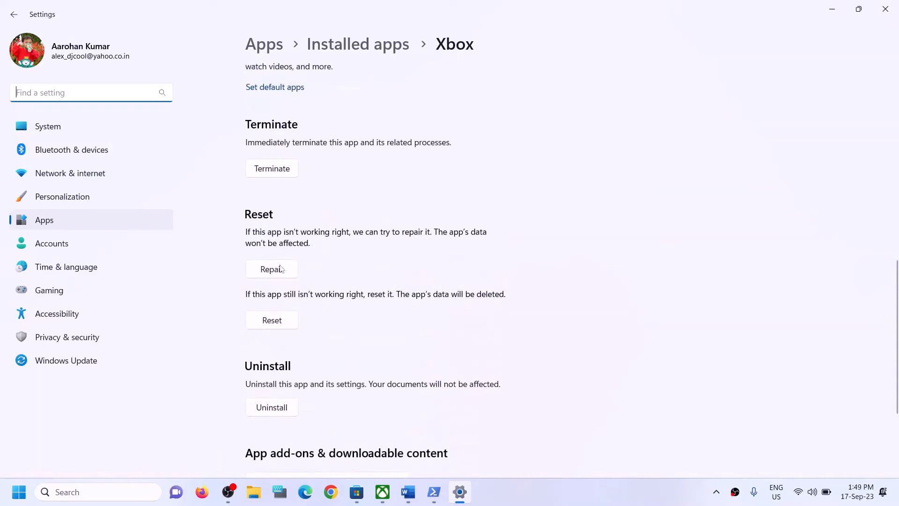
left_click(285, 273)
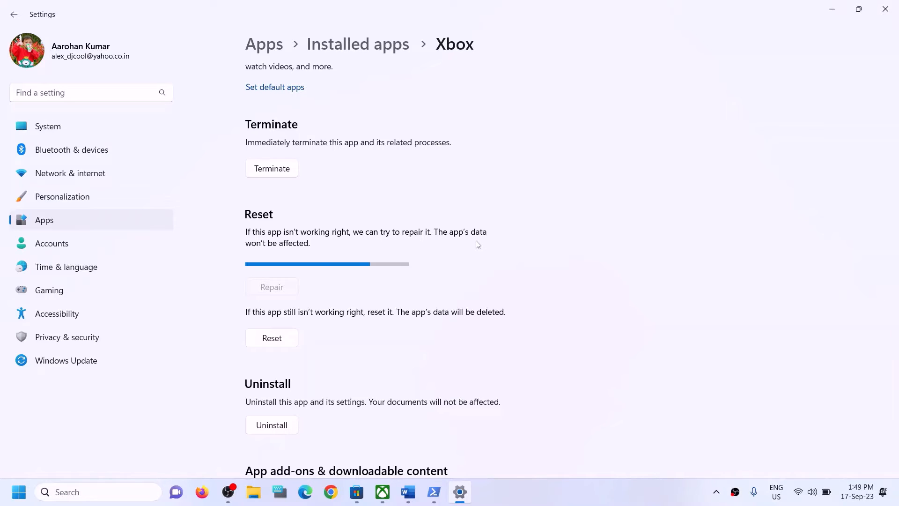
left_click(275, 331)
left_click(324, 287)
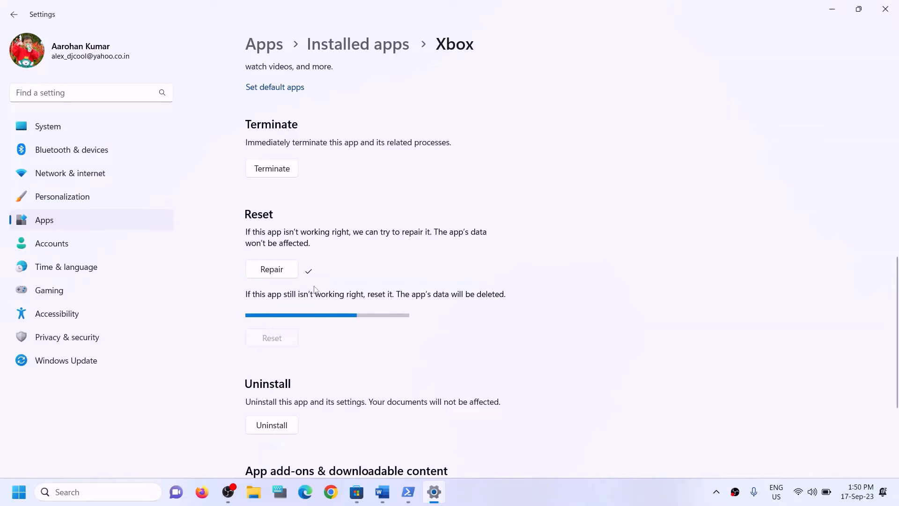
Step: Search Windows for "store" and open the Microsoft Store app's settings page
left_click(108, 495)
type("sto")
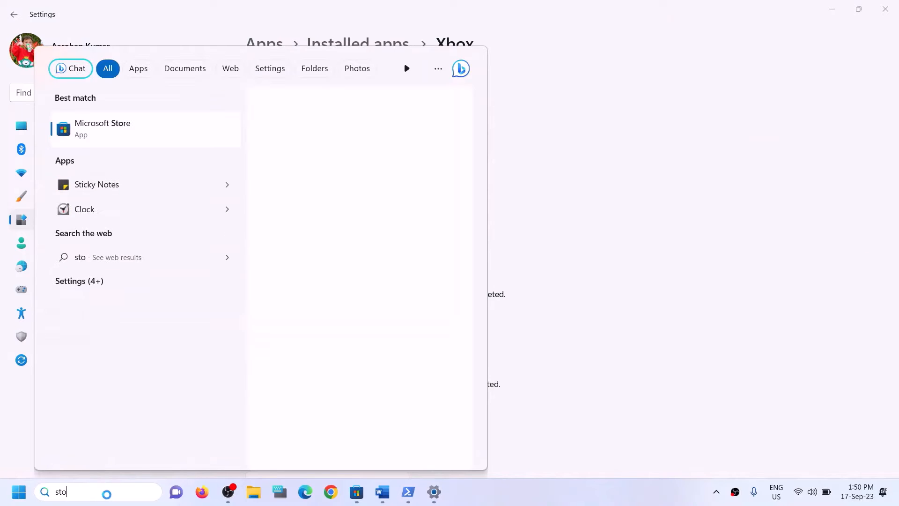
type("re")
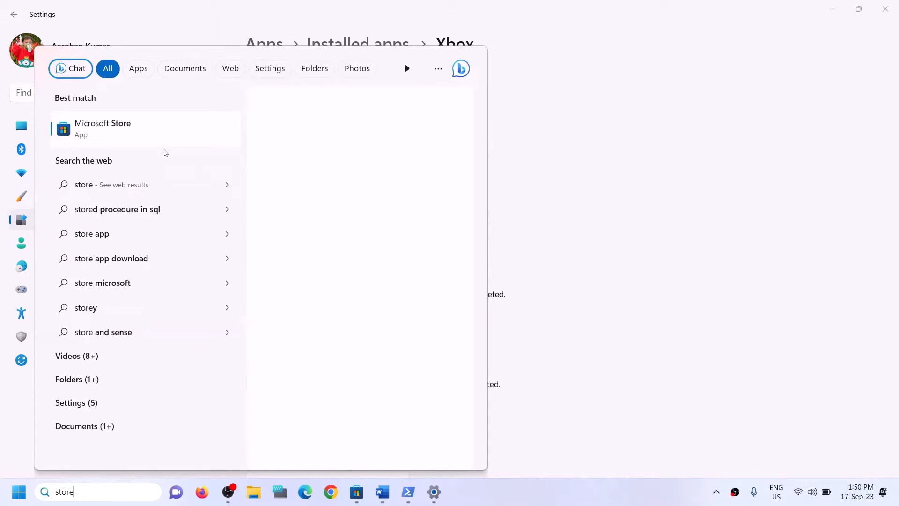
right_click(138, 142)
left_click(169, 200)
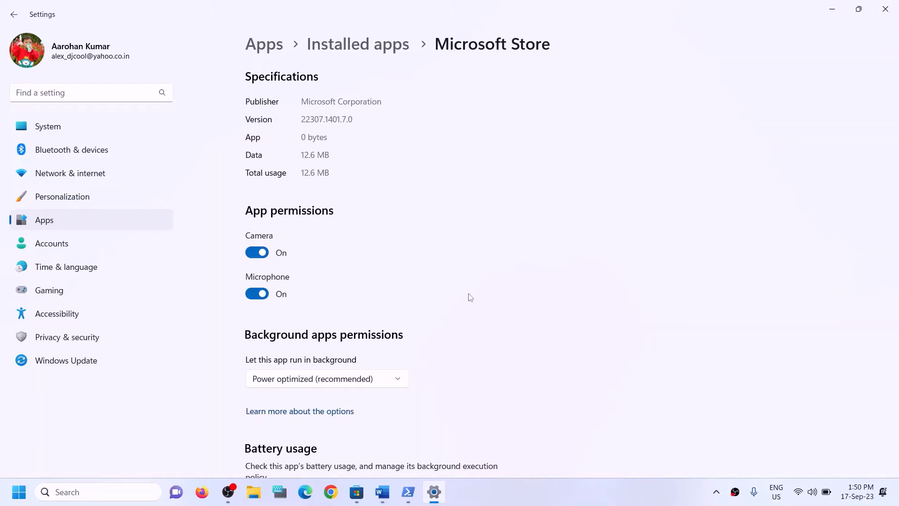
Step: Repair and reset the Microsoft Store app, and switch back to the Word instructions
scroll(395, 351, "down", 10)
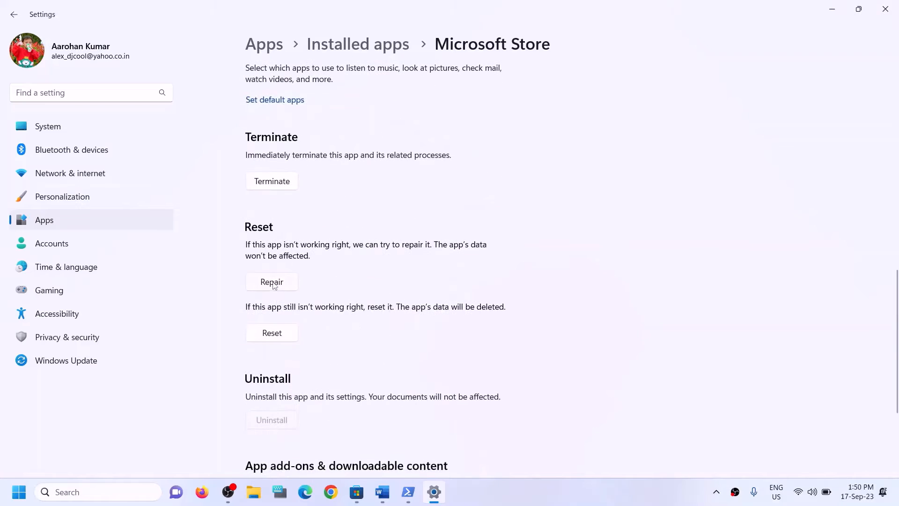
left_click(273, 283)
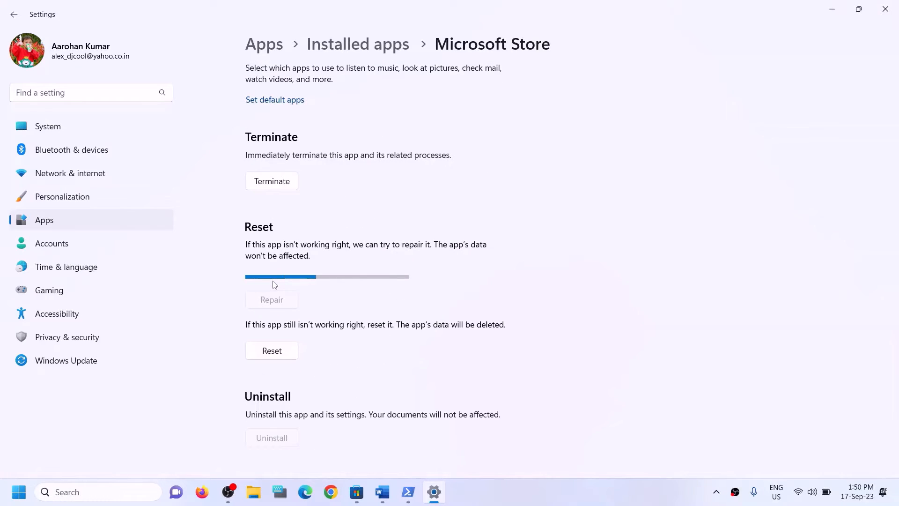
left_click(285, 337)
left_click(336, 304)
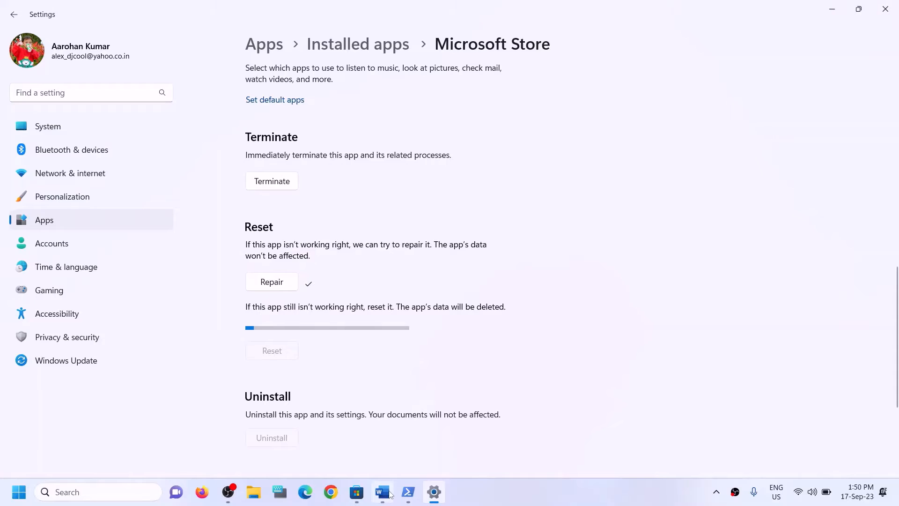
left_click(390, 494)
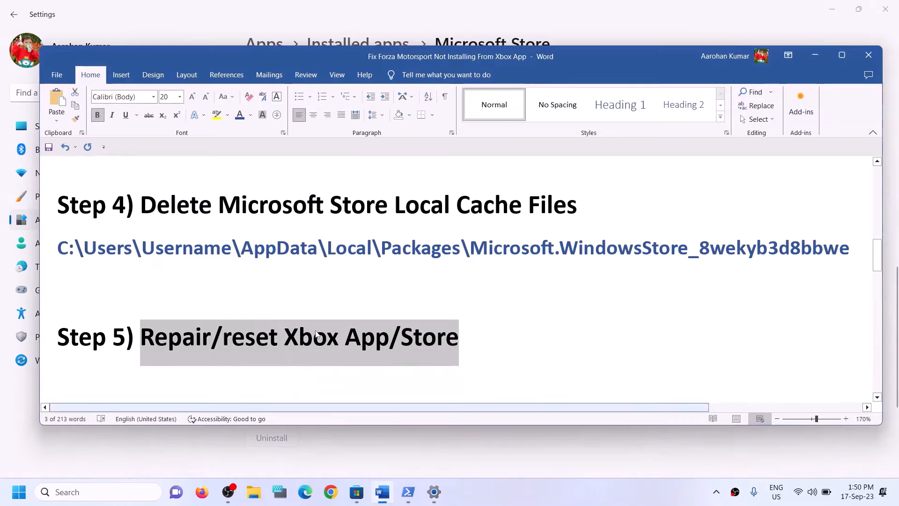
Step: Highlight the step 6 instruction about updating from the store library, and launch Microsoft Store through a Windows search for "store"
scroll(214, 335, "down", 2)
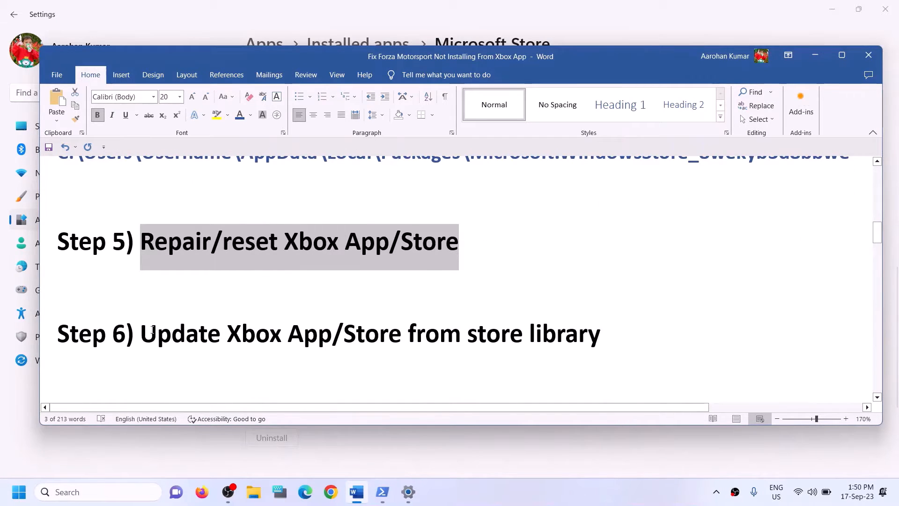
left_click_drag(213, 335, 566, 342)
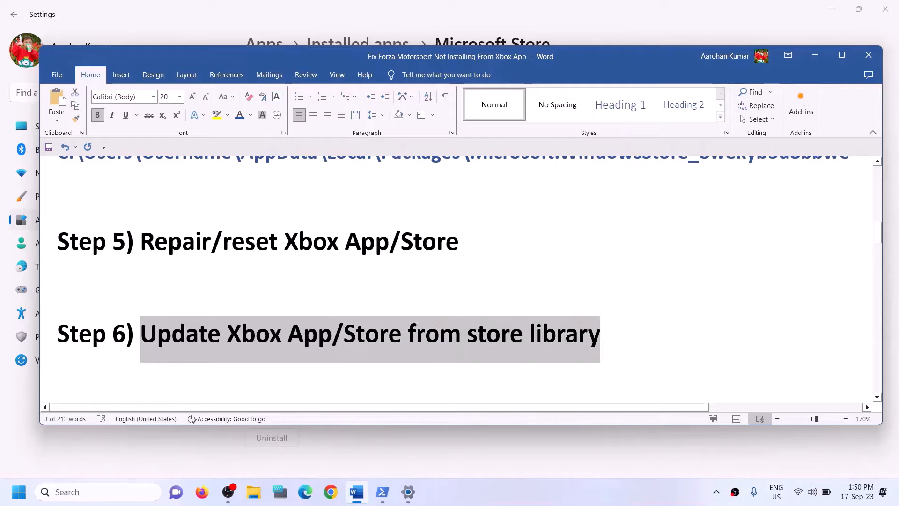
left_click(108, 489)
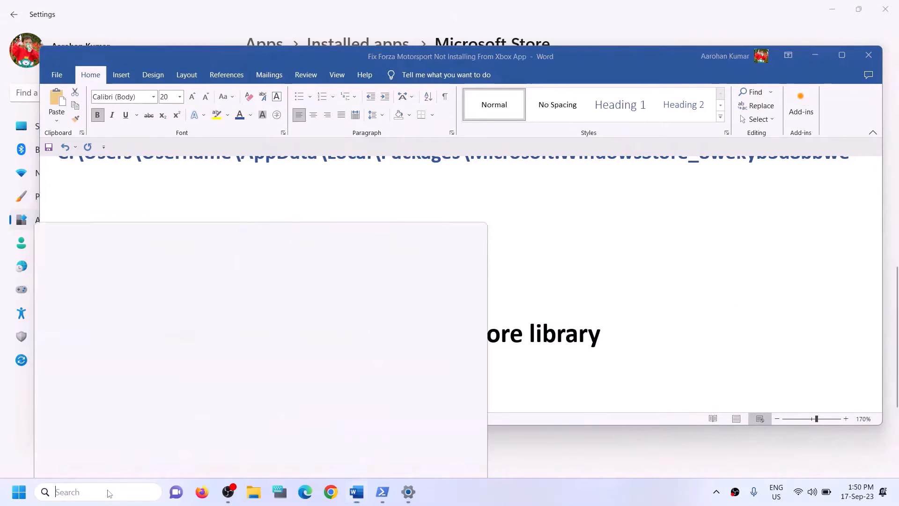
type("store")
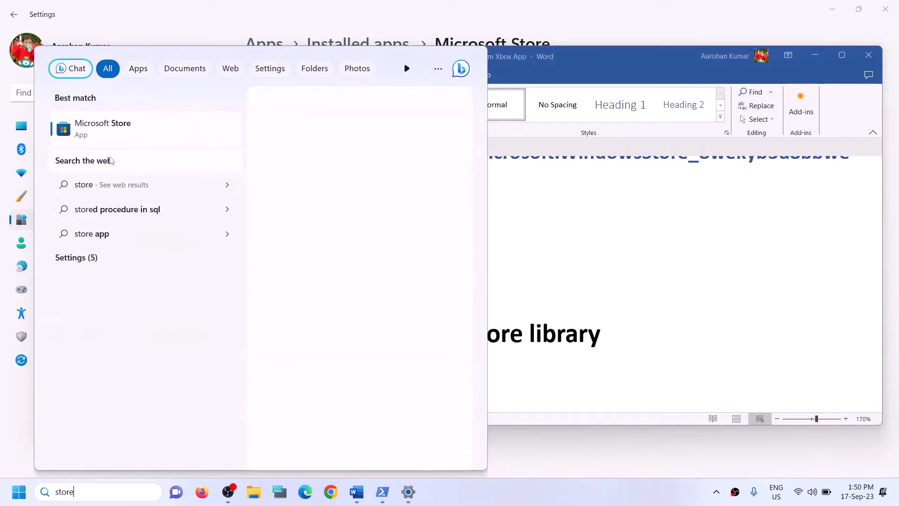
left_click(110, 157)
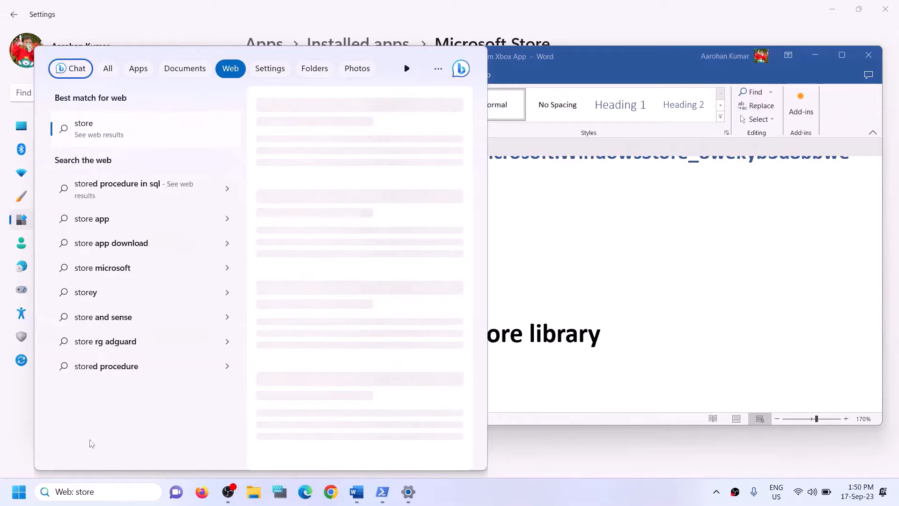
left_click_drag(94, 490, 1, 483)
type("st")
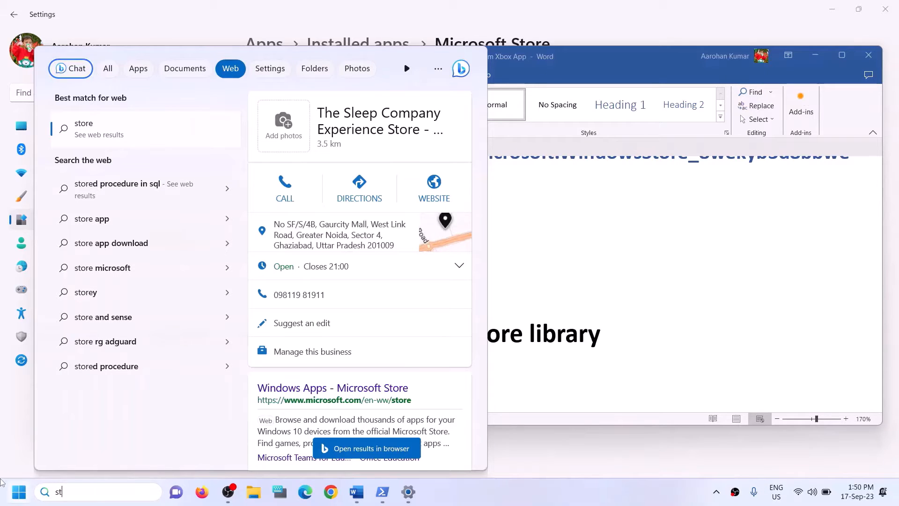
type("ore")
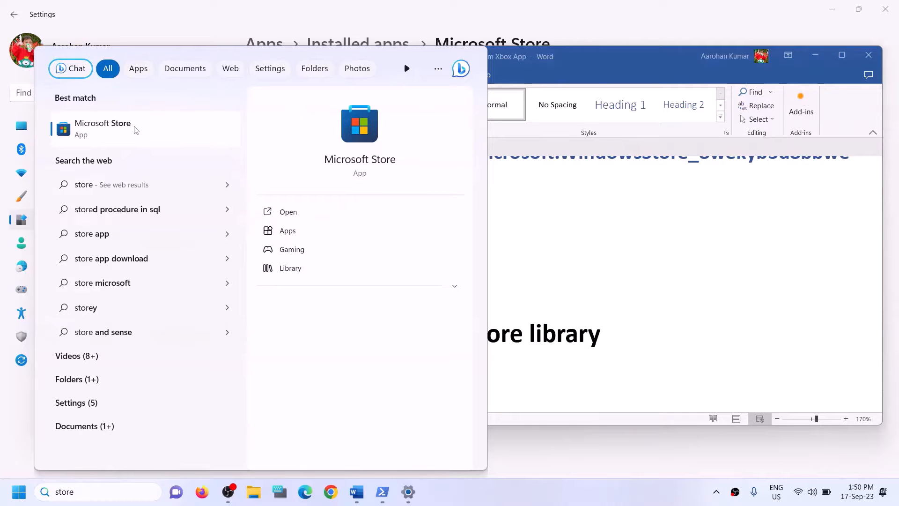
left_click(343, 139)
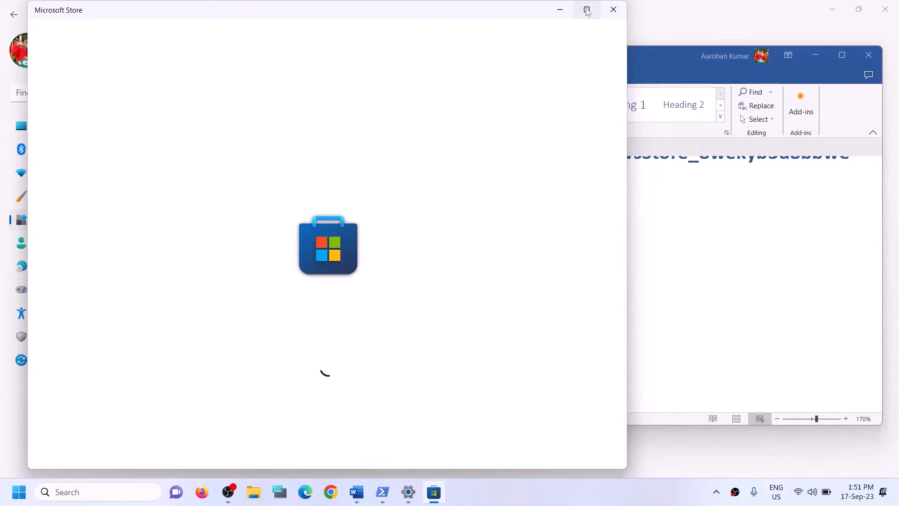
left_click(587, 9)
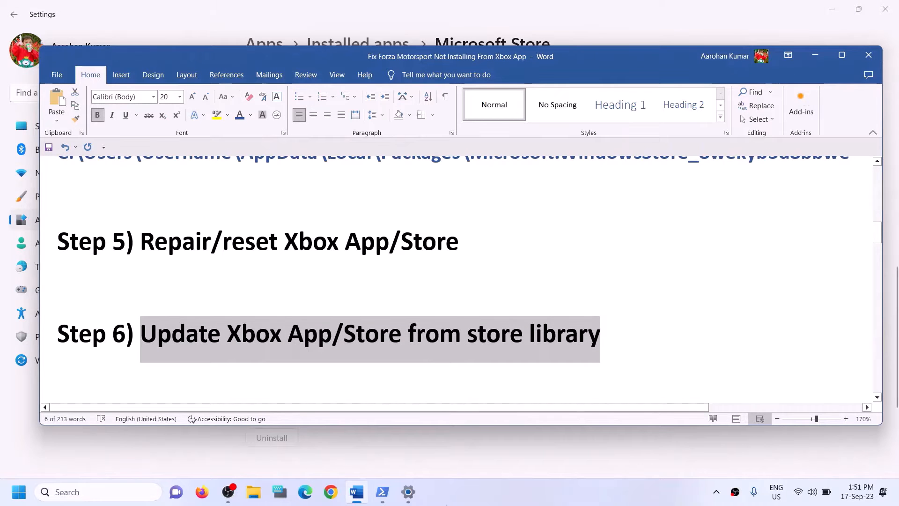
Step: Relaunch Microsoft Store from Windows search, view the Library's updates and downloads in a maximized window, and close the Store
left_click(73, 495)
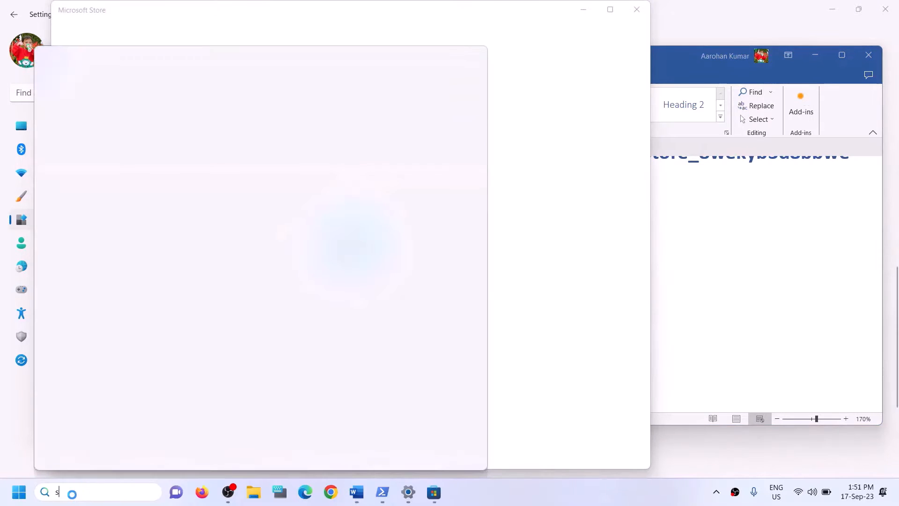
type("store")
key("Return")
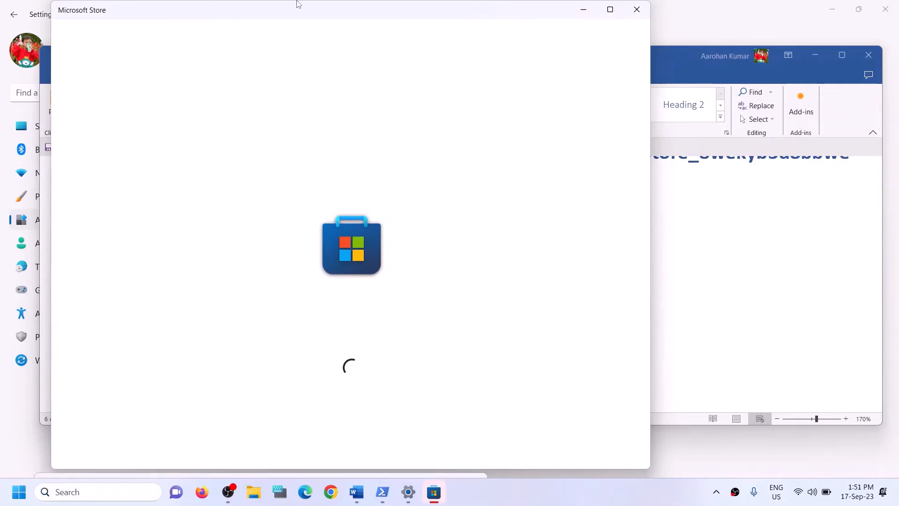
left_click(610, 10)
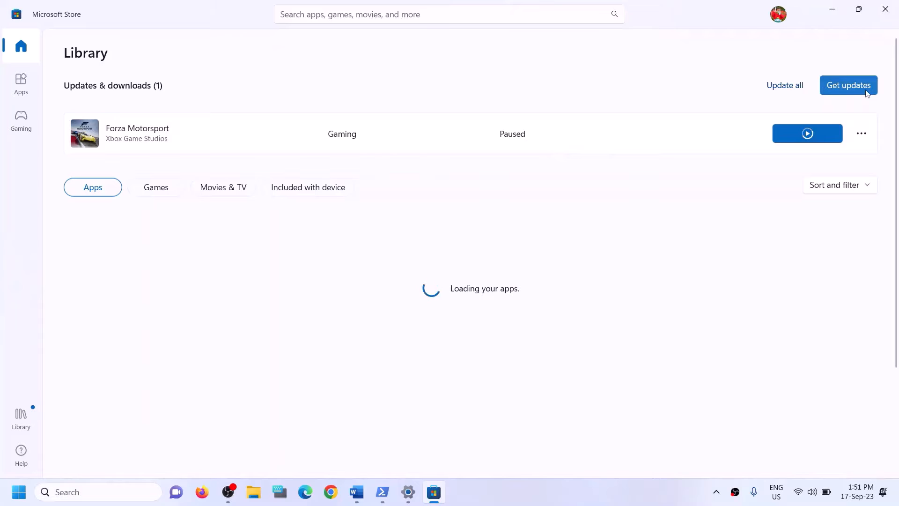
left_click(885, 16)
Step: Go to step 7 in the Word instructions and highlight "Xbox identity provider and Gaming services"
scroll(316, 323, "down", 2)
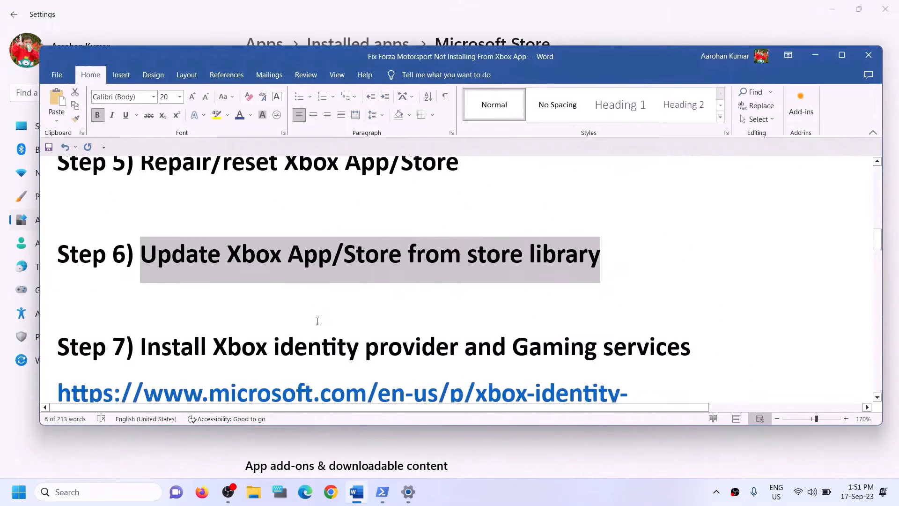
scroll(316, 323, "up", 1)
scroll(316, 322, "down", 2)
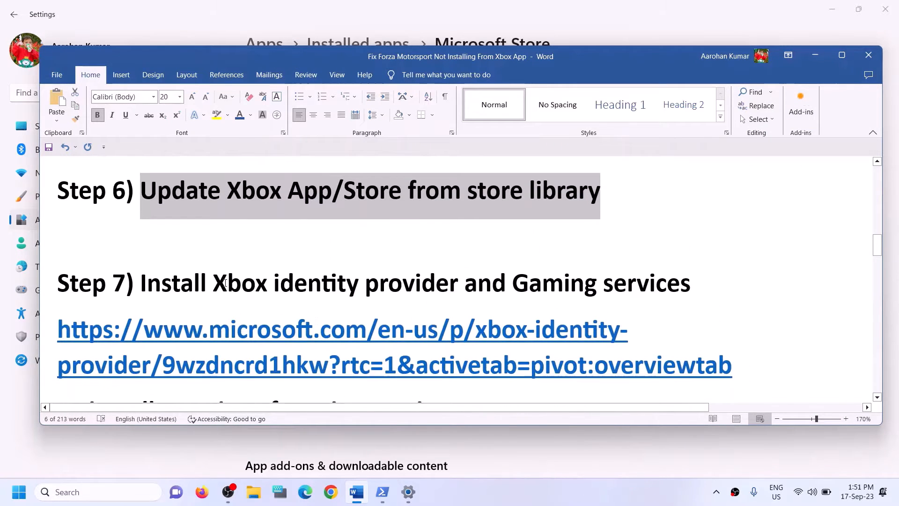
left_click_drag(211, 278, 691, 281)
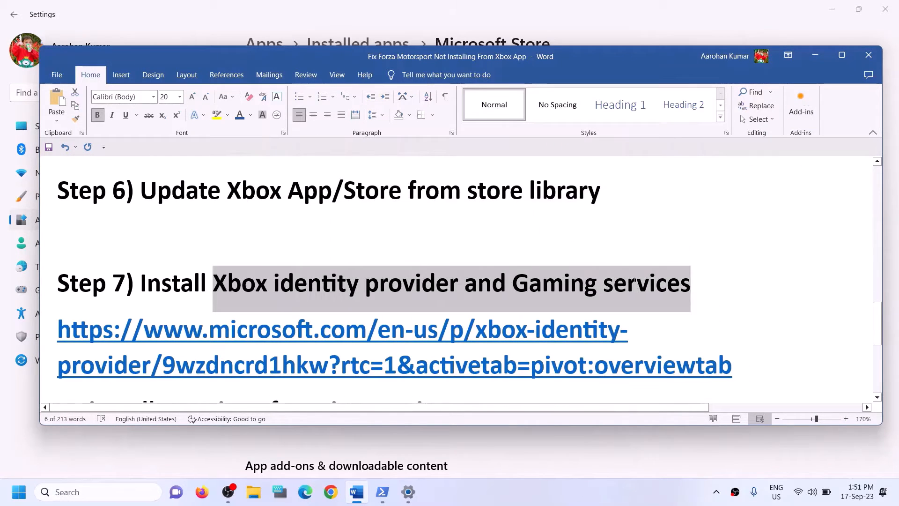
Step: Copy the Xbox identity provider link from the Word document, switch to Chrome, and load the link there
scroll(281, 284, "down", 1)
left_click_drag(746, 317, 133, 308)
key("ctrl+c")
left_click(331, 491)
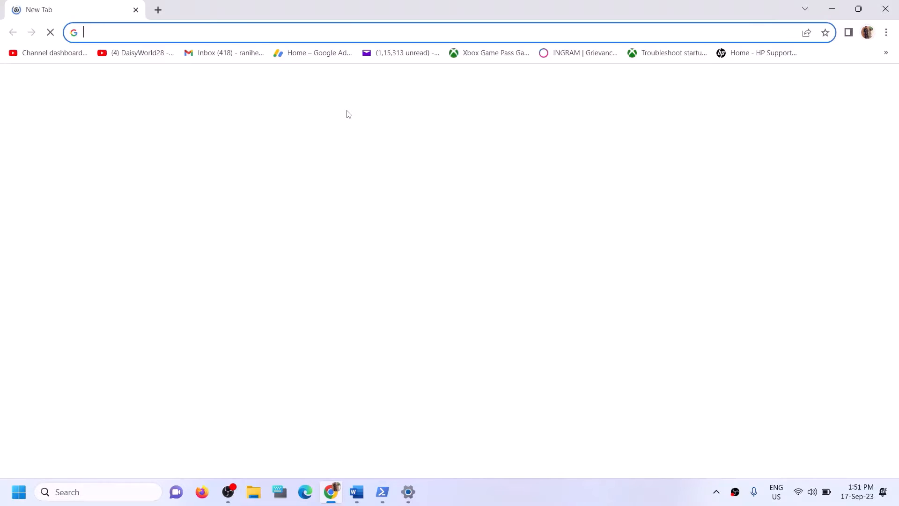
key("ctrl+v")
key("Return")
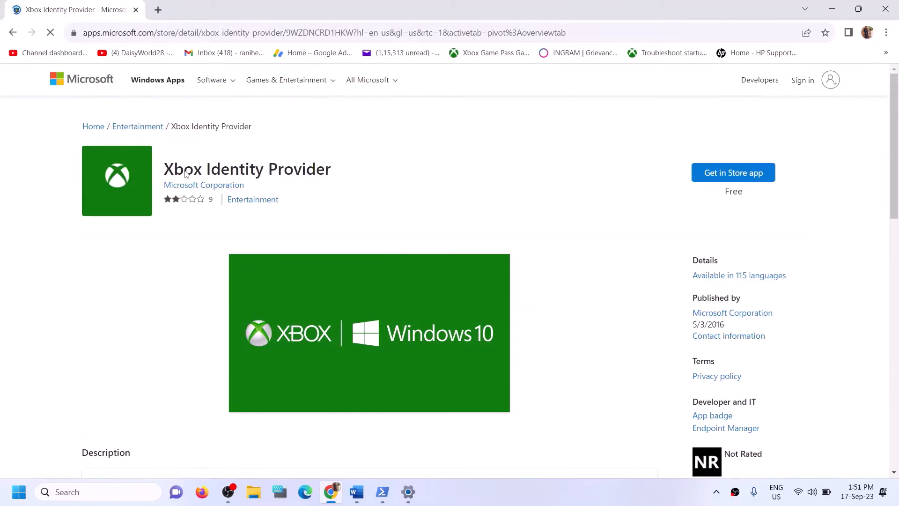
Step: Open the Xbox Identity Provider listing in the Microsoft Store app from its web page, and close the Store window
left_click_drag(183, 169, 285, 179)
left_click(717, 181)
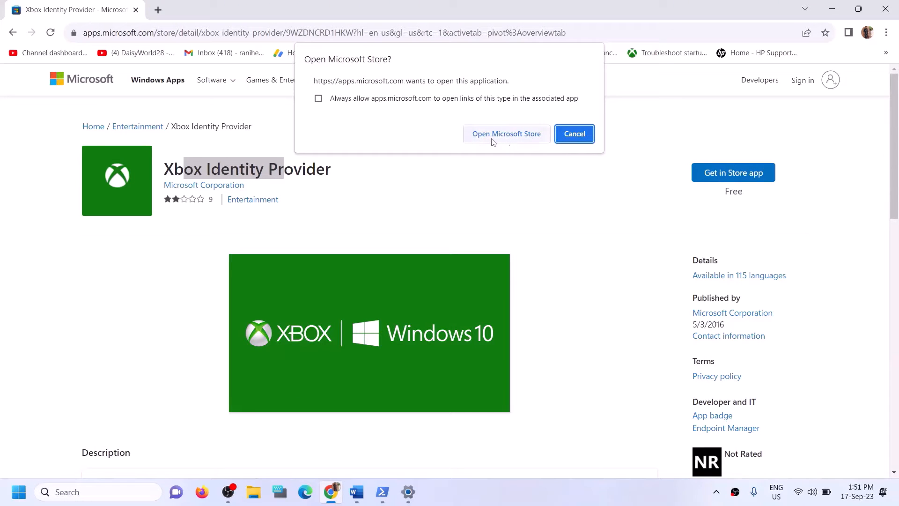
left_click(491, 139)
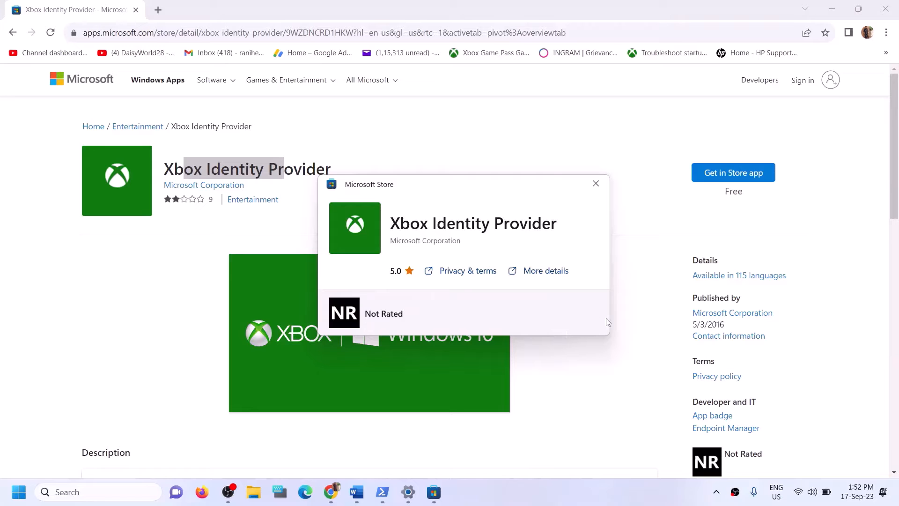
left_click(596, 184)
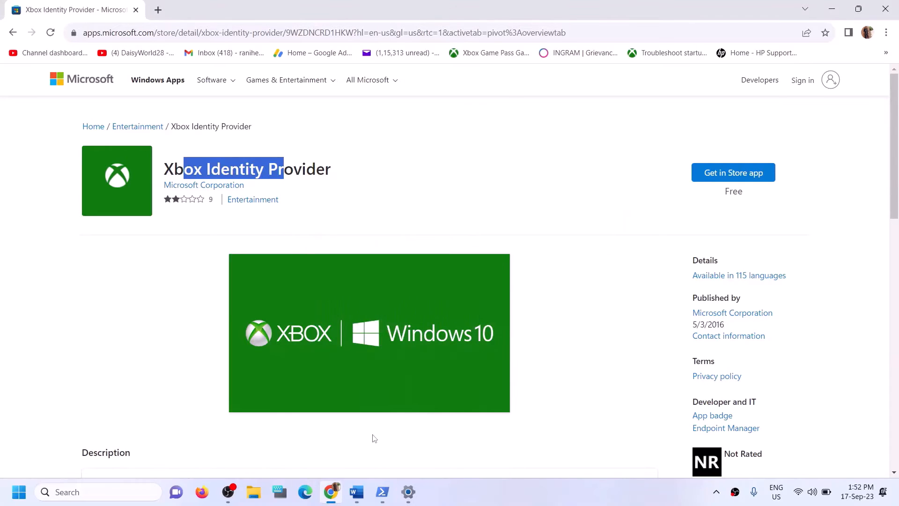
Step: Switch to Word and copy the get-appxpackage command listed under "Uninstall remains of gaming service"
left_click(356, 492)
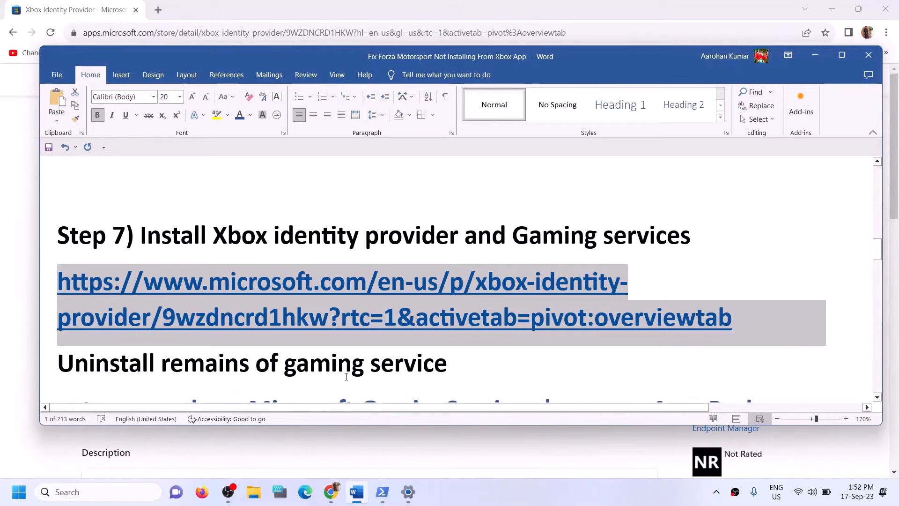
scroll(346, 376, "down", 3)
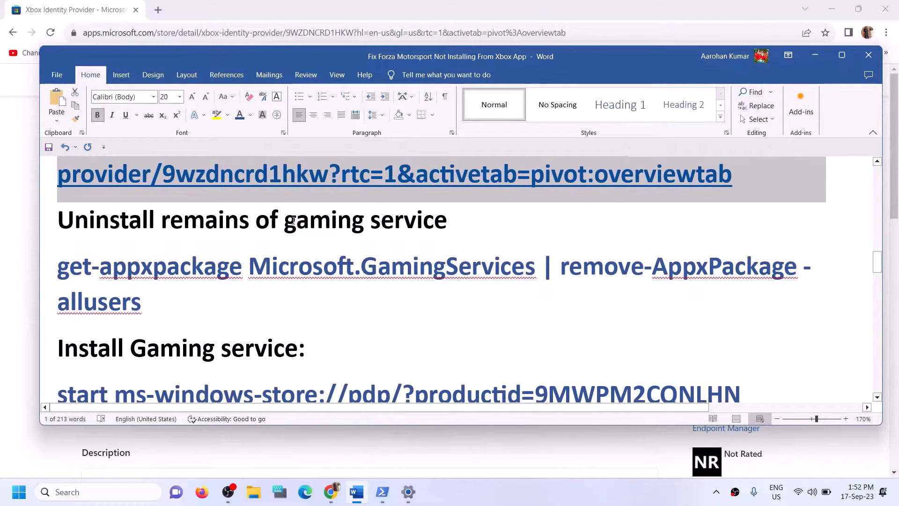
left_click_drag(169, 296, 74, 284)
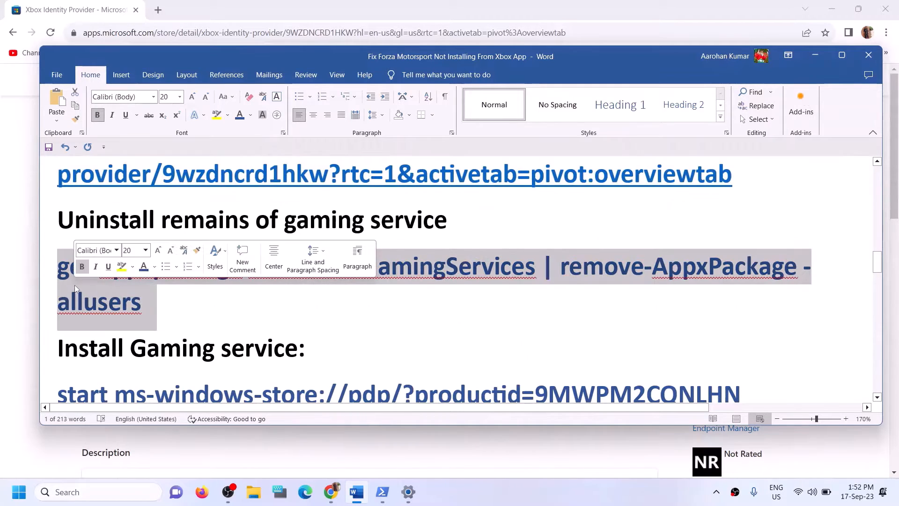
right_click(78, 283)
left_click(120, 320)
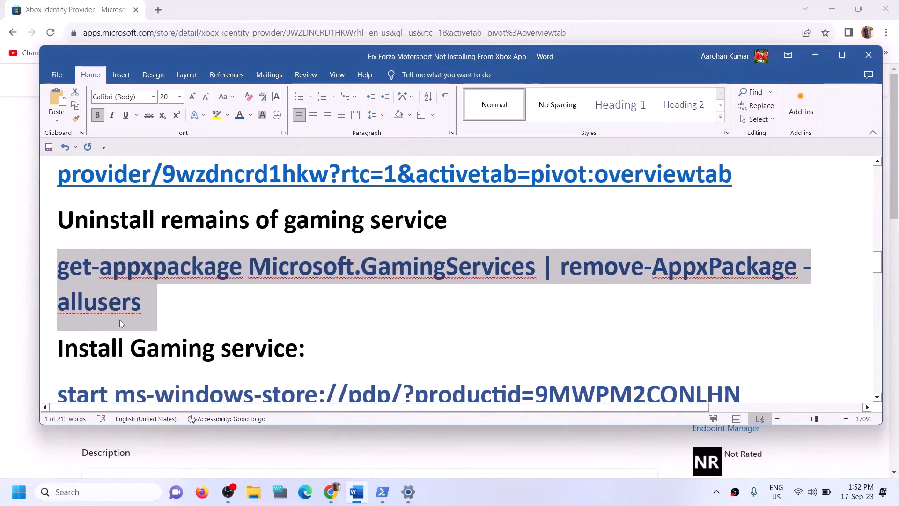
Step: Launch Windows PowerShell as administrator and run "get-appxpackage Microsoft.GamingServices | remove-AppxPackage -allusers"
left_click(94, 491)
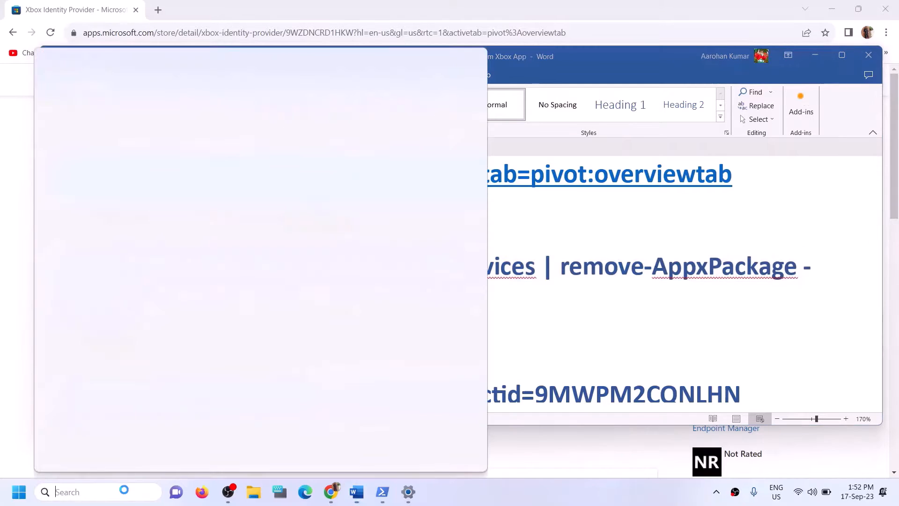
type("powers")
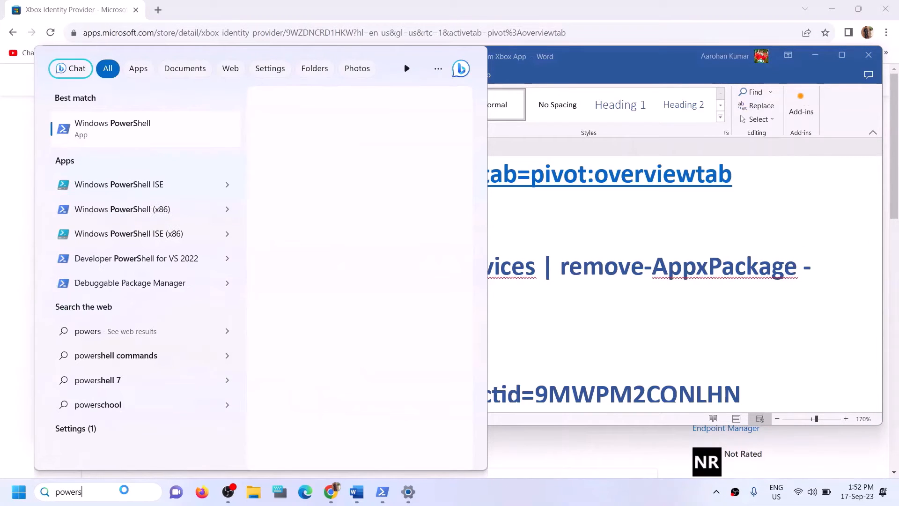
type("hell")
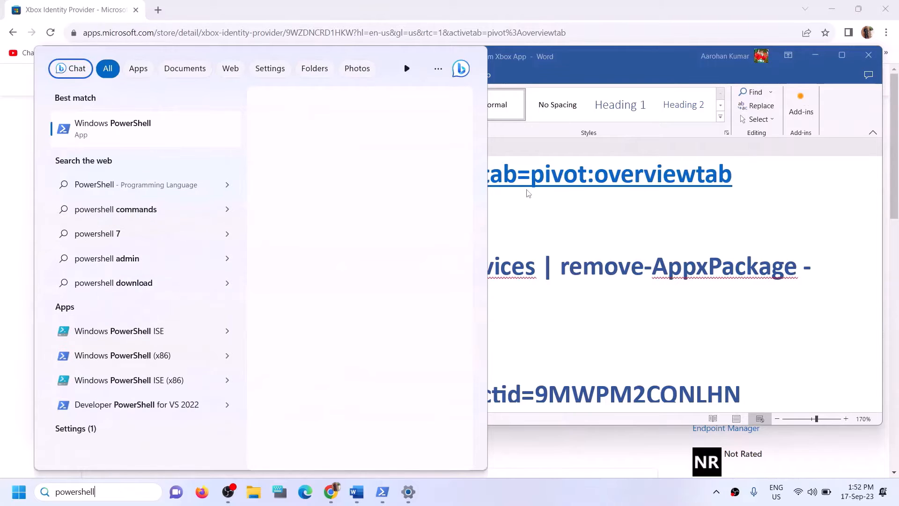
right_click(161, 135)
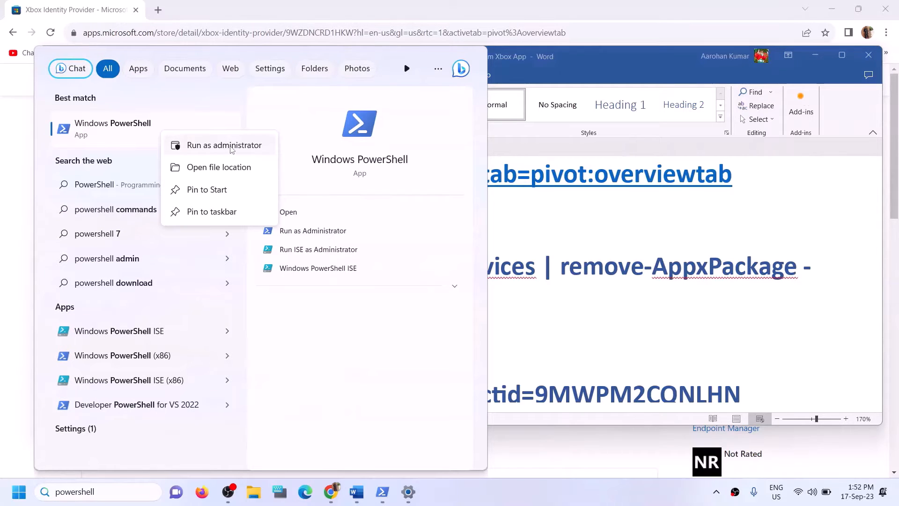
left_click(230, 146)
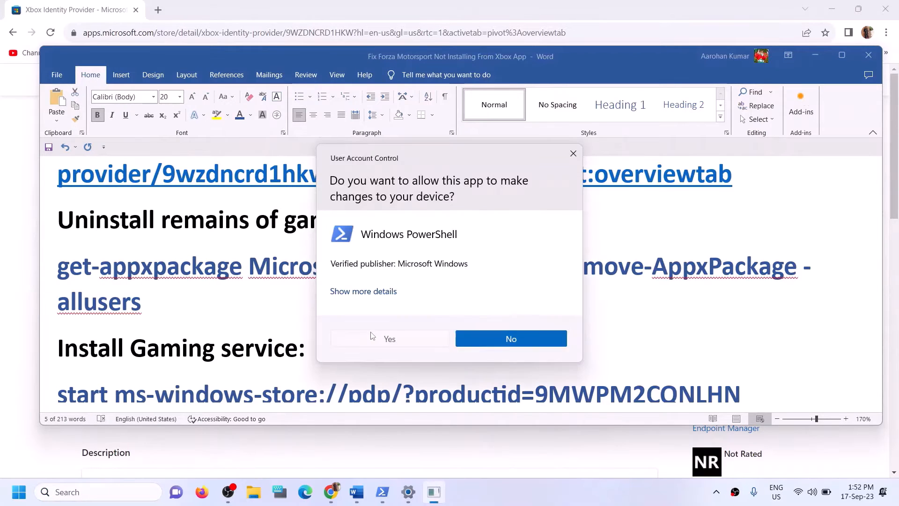
left_click(372, 335)
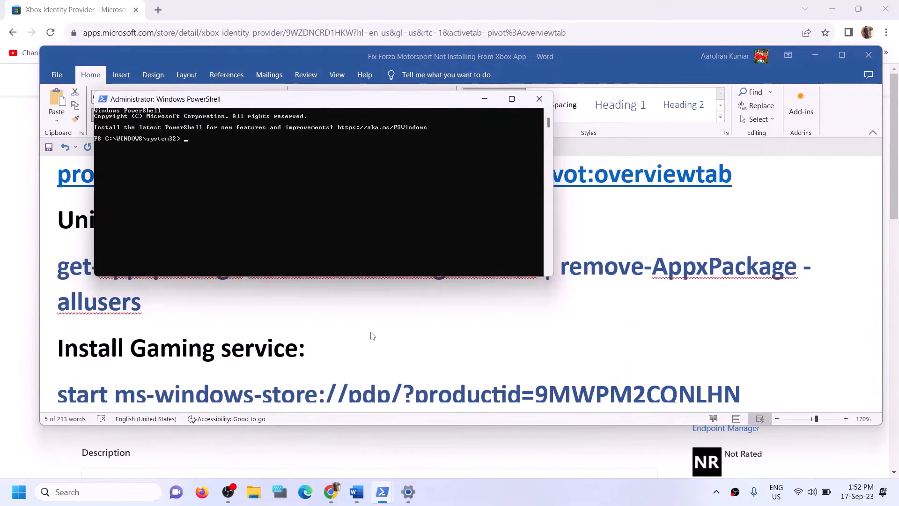
key("ctrl+v")
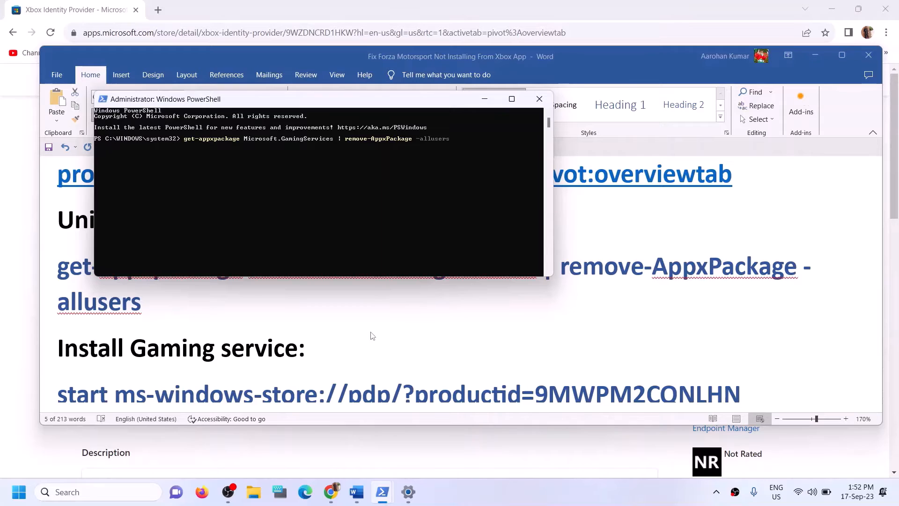
Step: Copy the Gaming service install command from Word and run "start ms-windows-store://pdp/?productid=9MWPM2CQNLHN" in the administrator PowerShell window
left_click(189, 315)
triple_click(235, 319)
scroll(235, 319, "down", 3)
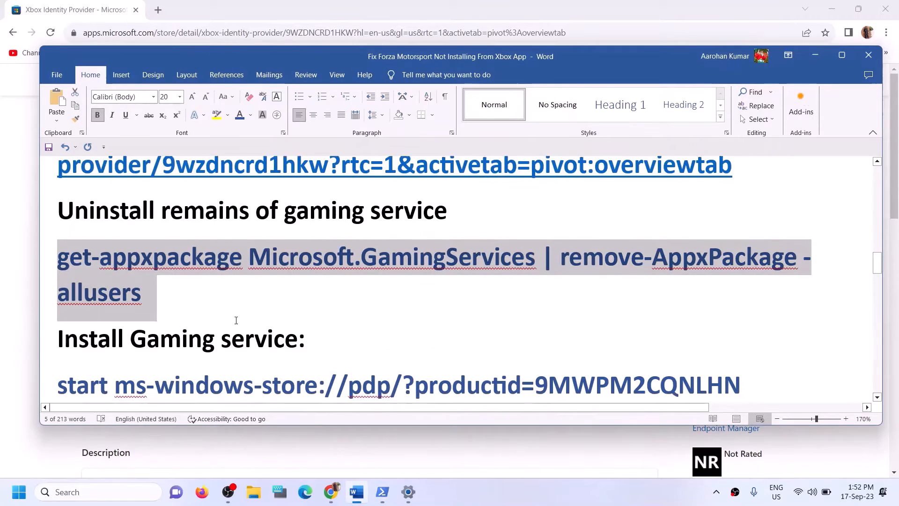
left_click_drag(744, 295, 58, 302)
key("alt+Tab")
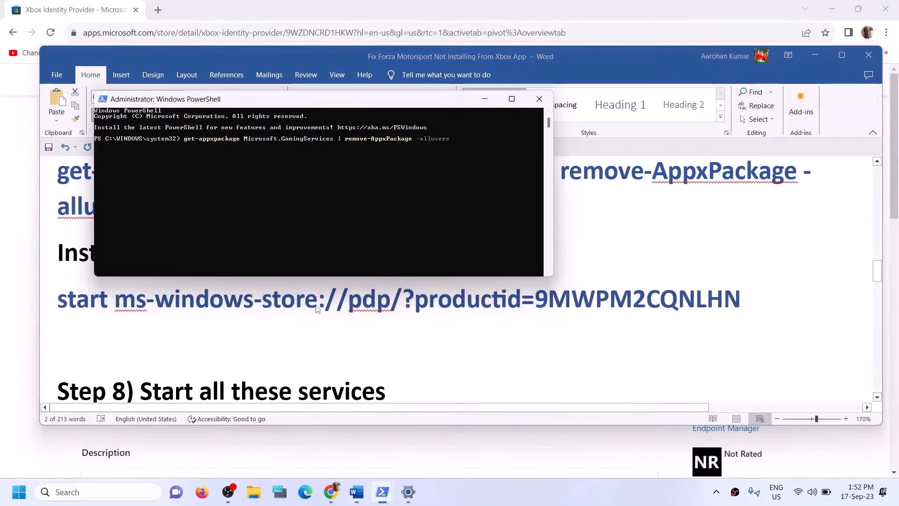
right_click(317, 203)
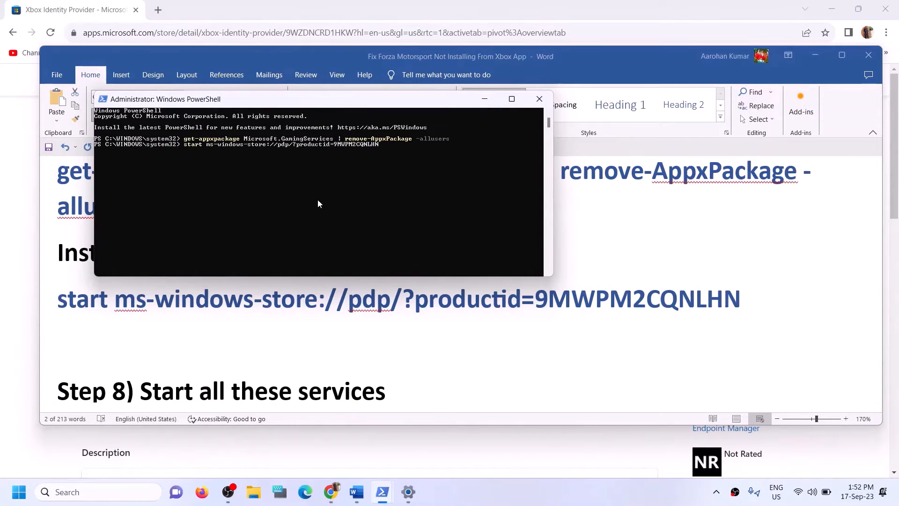
key("Return")
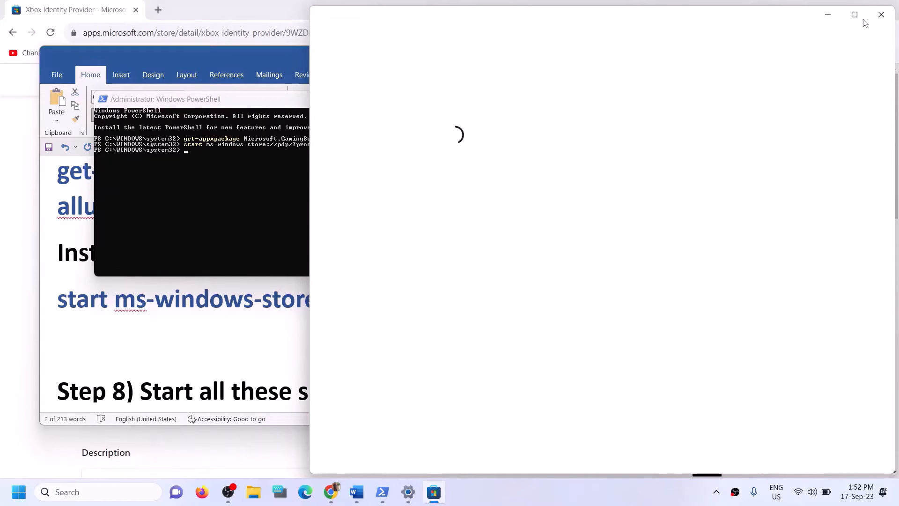
Step: Maximize the Microsoft Store window and install Gaming Services from its listing
left_click(855, 14)
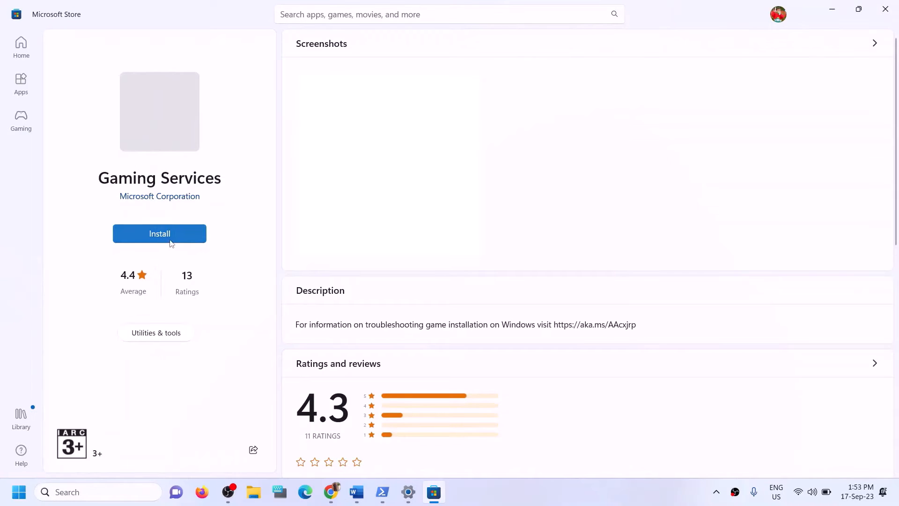
left_click(171, 239)
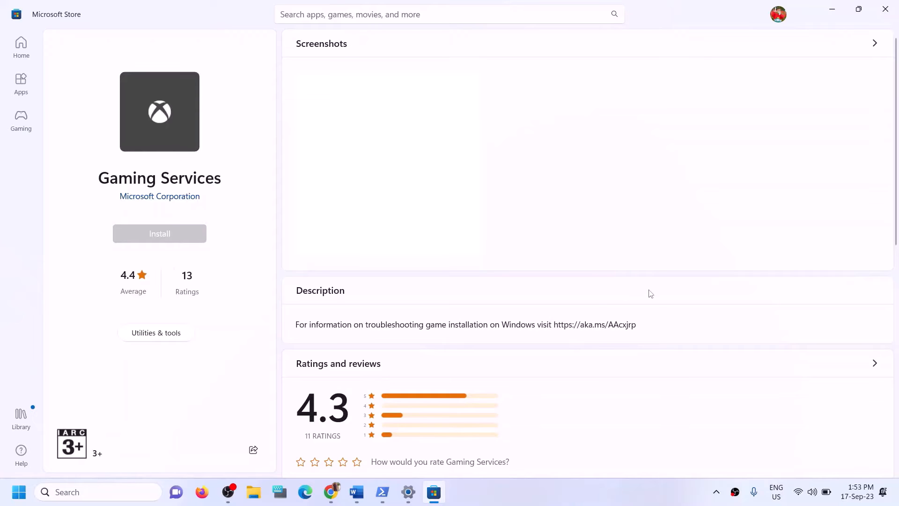
left_click(387, 344)
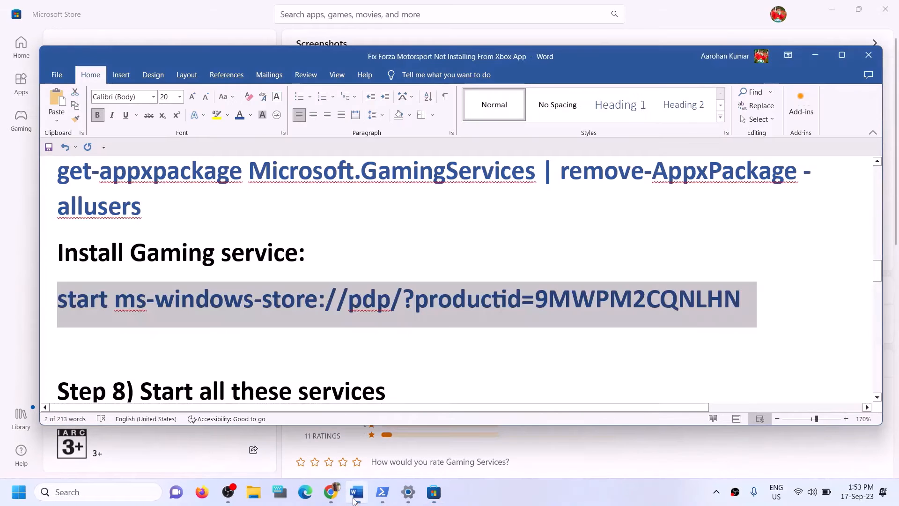
Step: Switch to Word and highlight the heading "Step 8) Start all these services" above the list of services
left_click(357, 492)
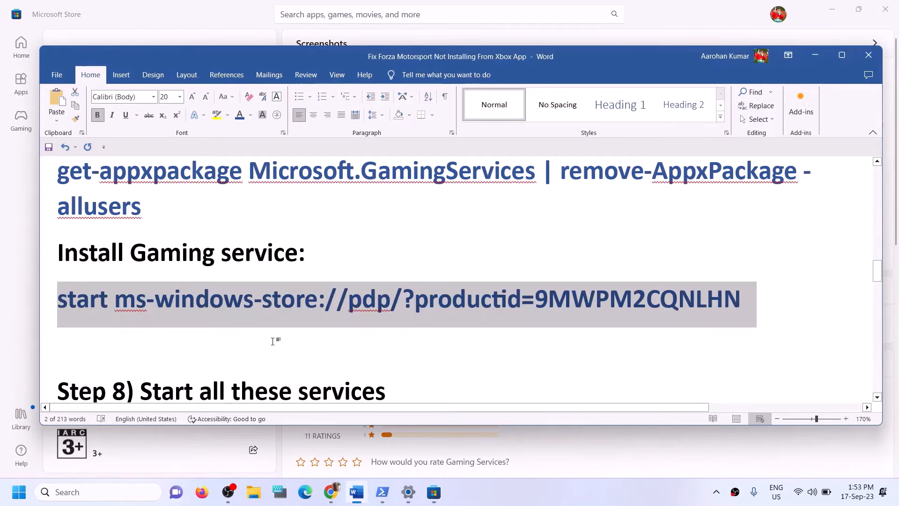
scroll(273, 341, "down", 5)
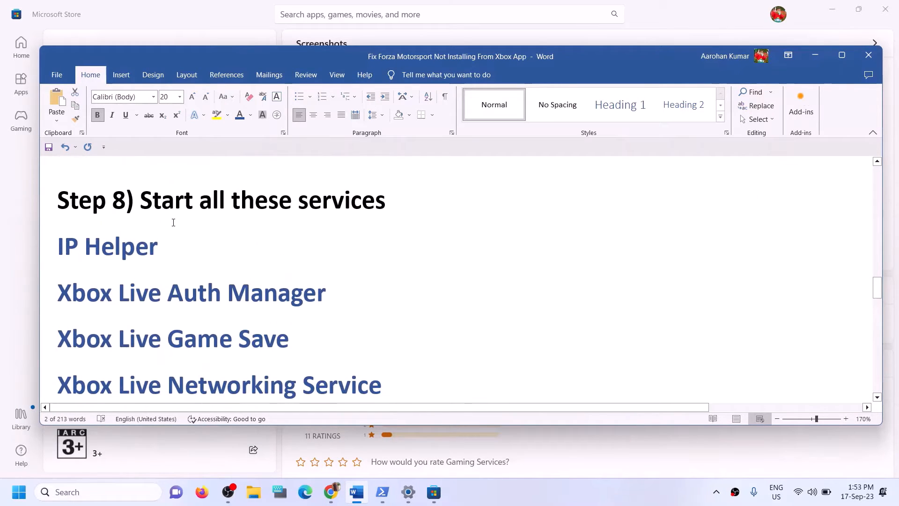
left_click_drag(126, 202, 462, 212)
Step: Search Windows for "services" and open the Services app
left_click(117, 495)
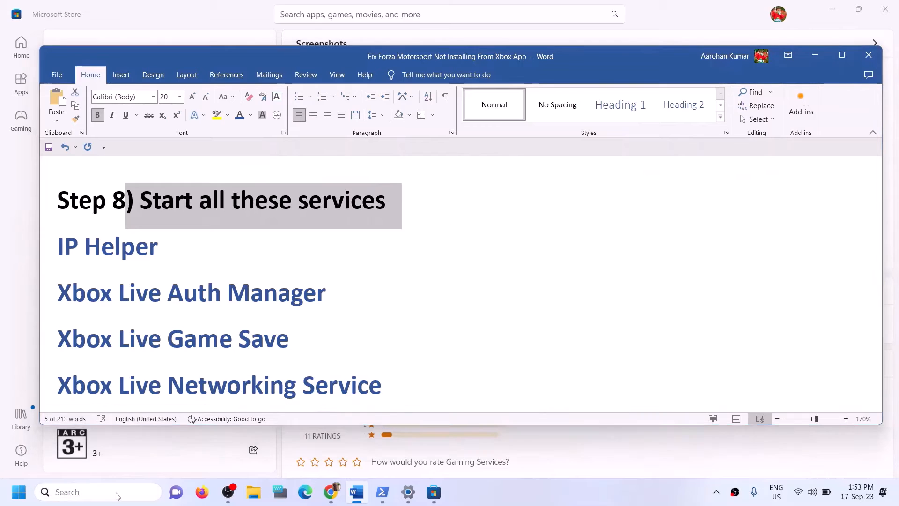
type("servic")
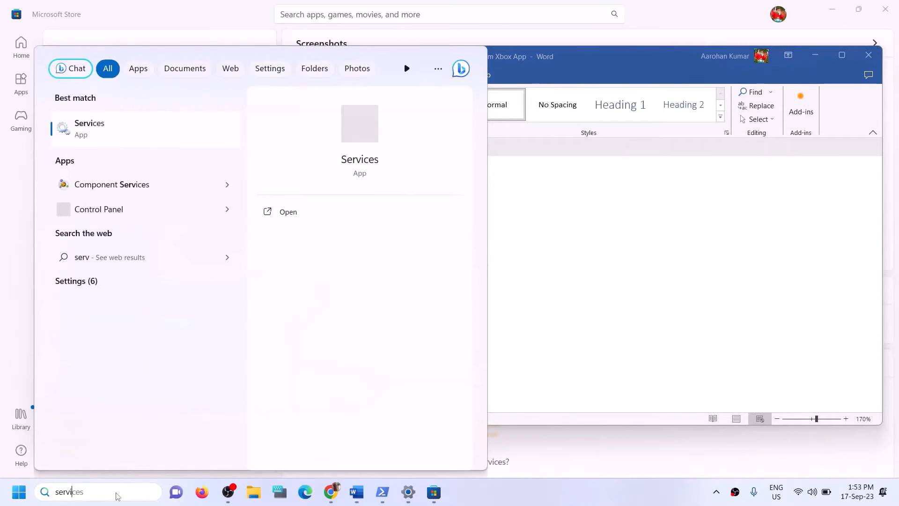
type("es")
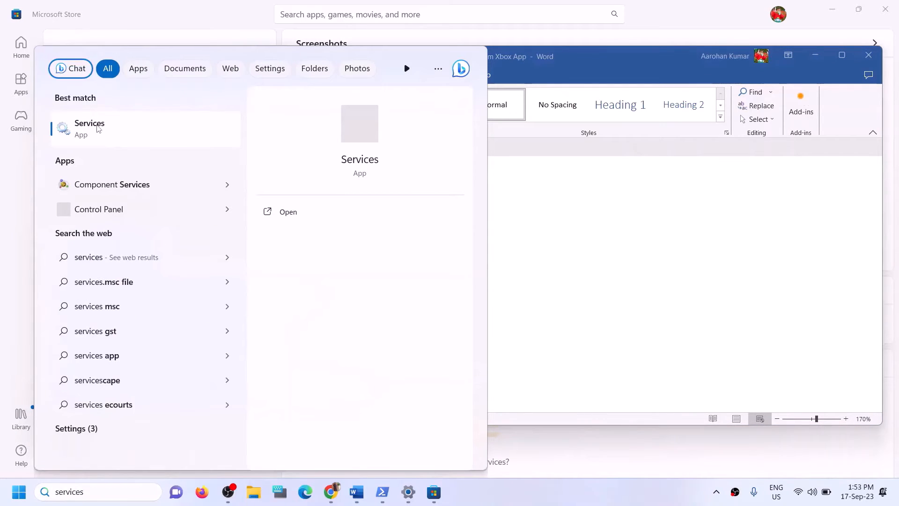
left_click(89, 126)
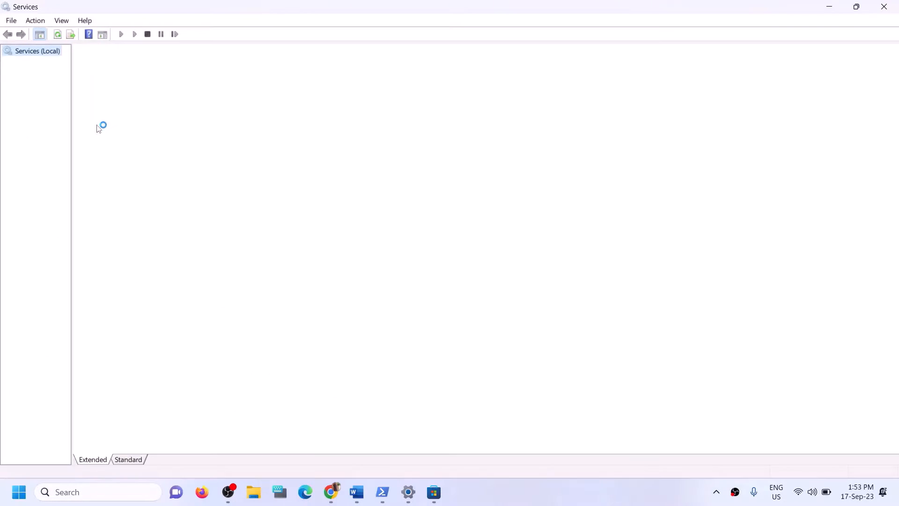
Step: Set the IP Helper service's startup type to Automatic, apply it, and close its properties
left_click(281, 305)
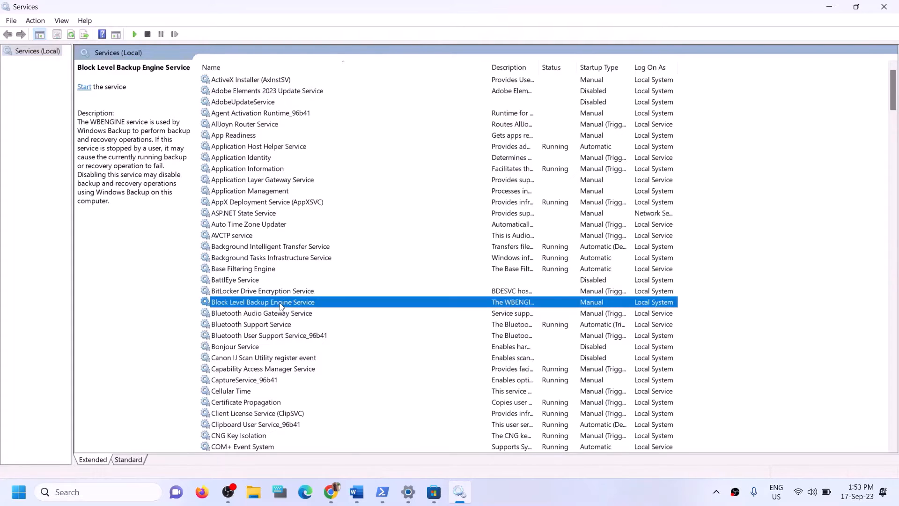
key("i")
left_click(225, 259)
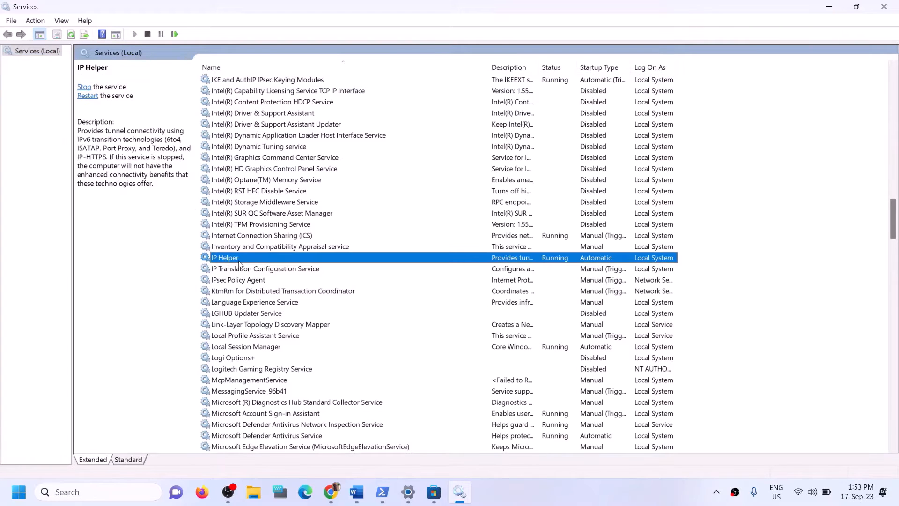
double_click(238, 262)
left_click(430, 234)
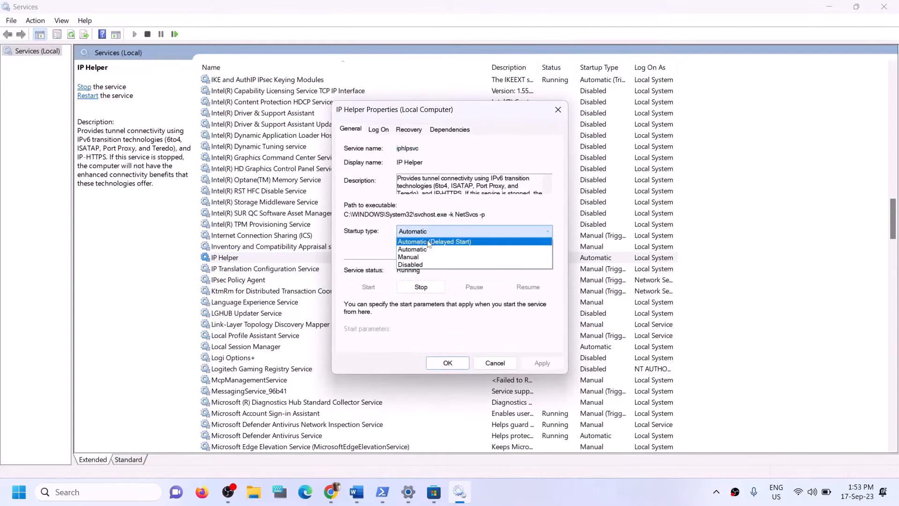
left_click(420, 256)
left_click(421, 232)
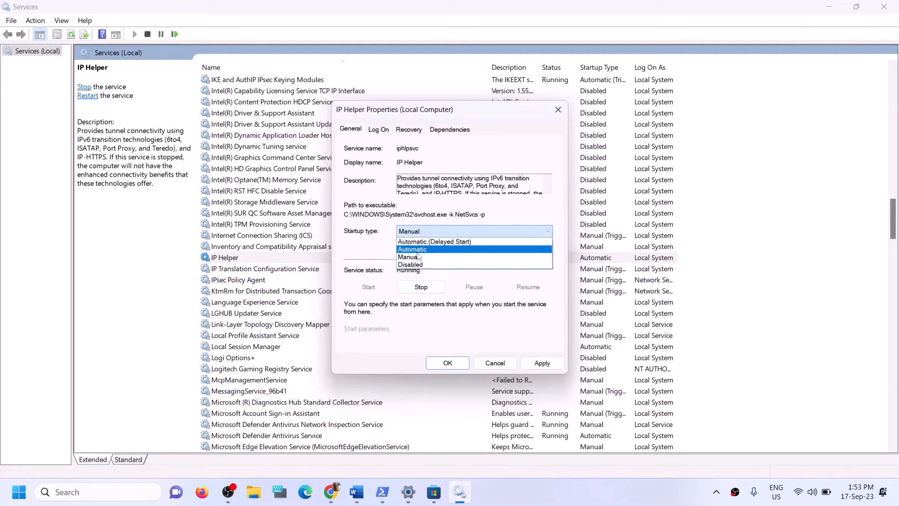
left_click(412, 249)
left_click(534, 363)
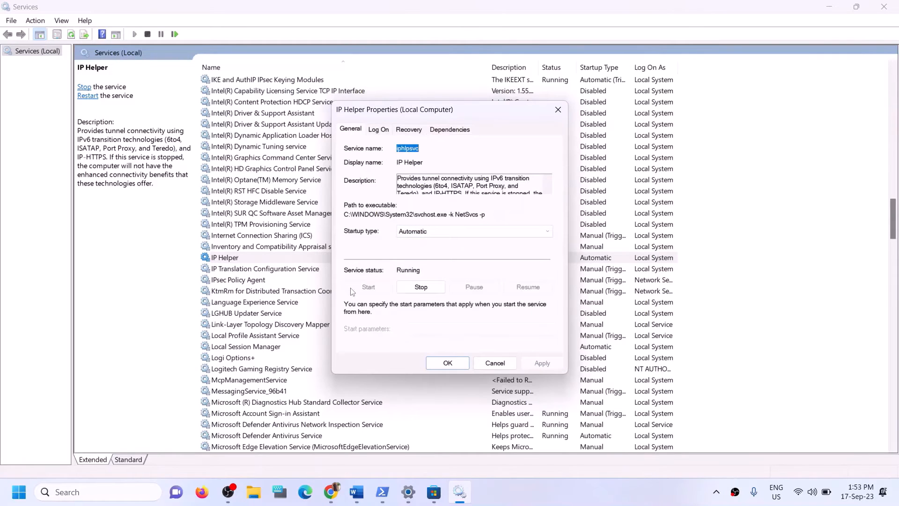
left_click(440, 363)
Step: Set the Xbox Accessory Management Service's startup type to Automatic and close its properties
left_click(300, 360)
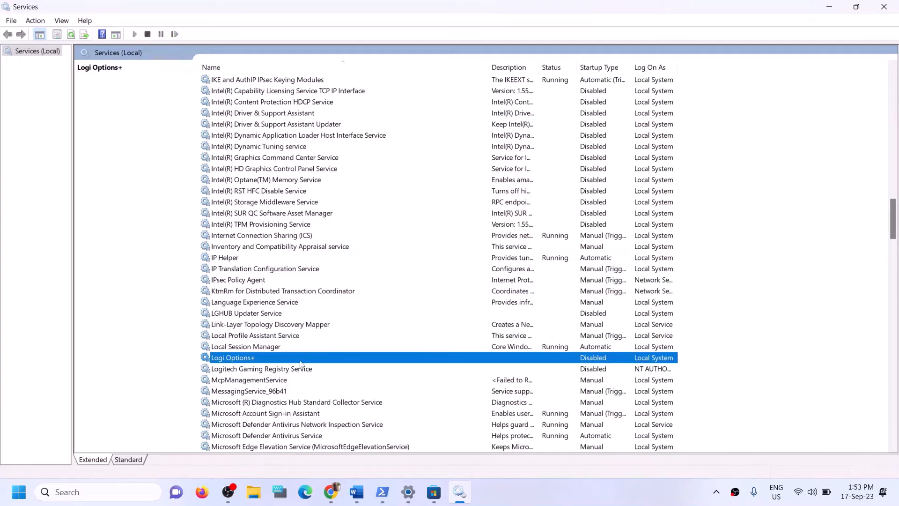
key("x")
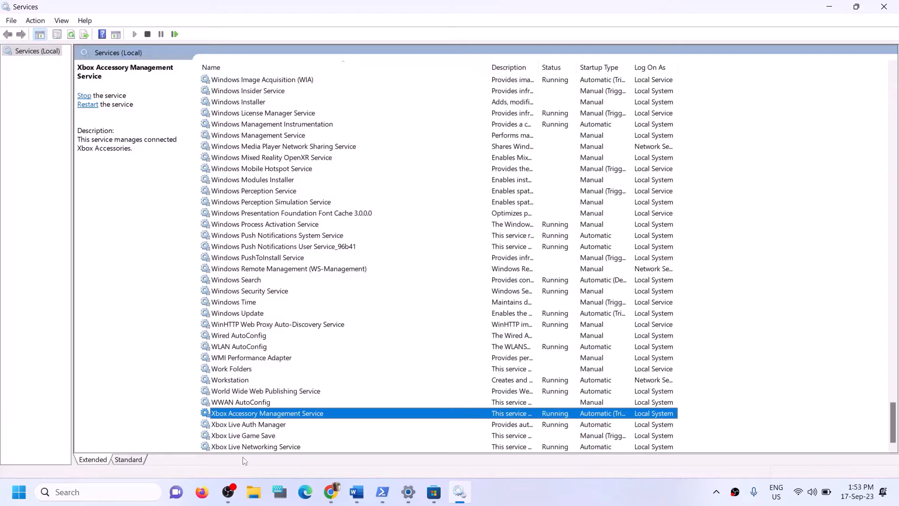
double_click(308, 416)
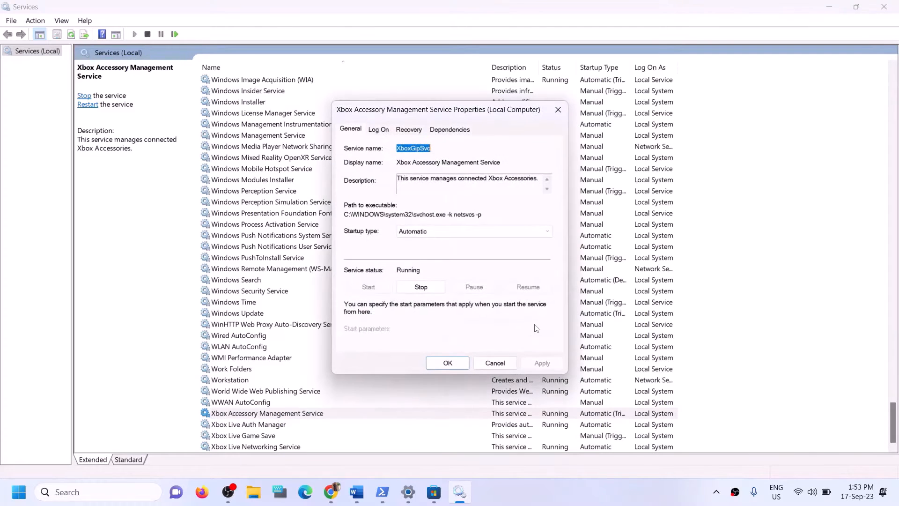
left_click(454, 235)
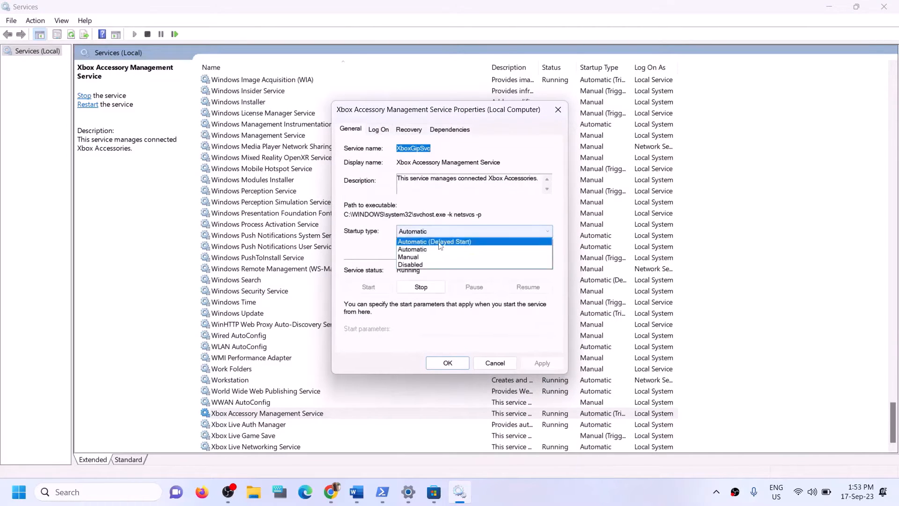
left_click(426, 250)
left_click(542, 367)
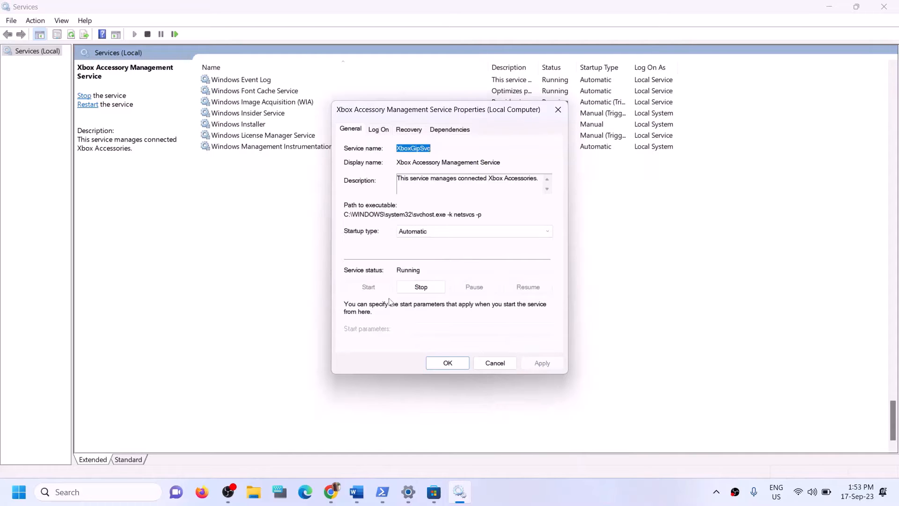
left_click(458, 361)
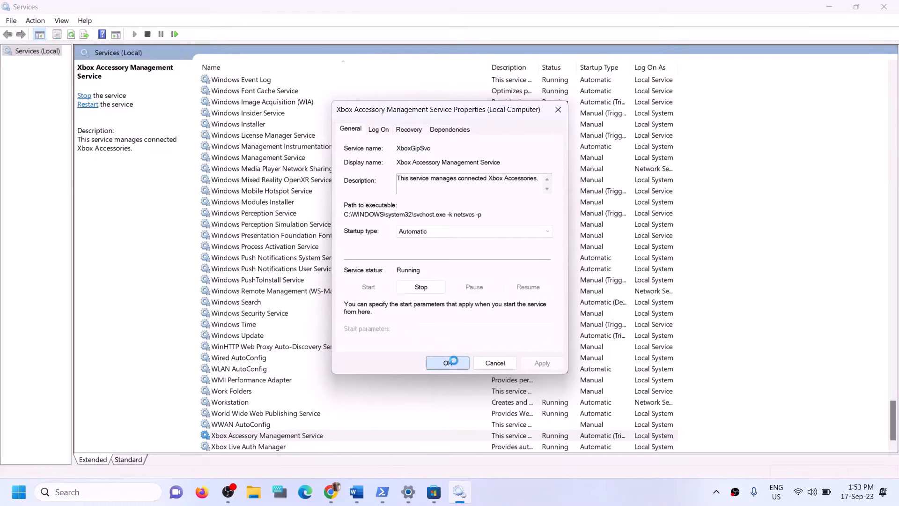
Step: Set the Xbox Live Auth Manager service's startup type to Automatic, apply it, and close its properties
scroll(260, 431, "down", 1)
left_click(264, 424)
double_click(262, 425)
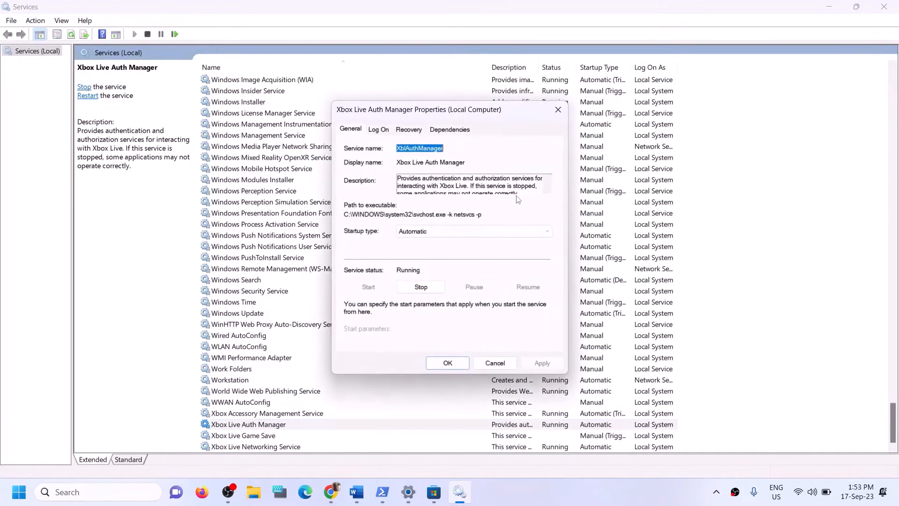
left_click(453, 233)
left_click(421, 251)
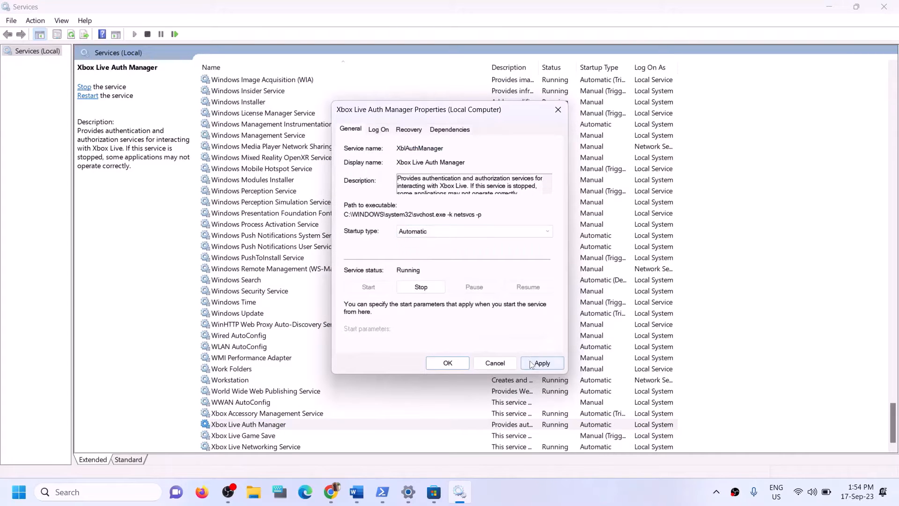
left_click(542, 363)
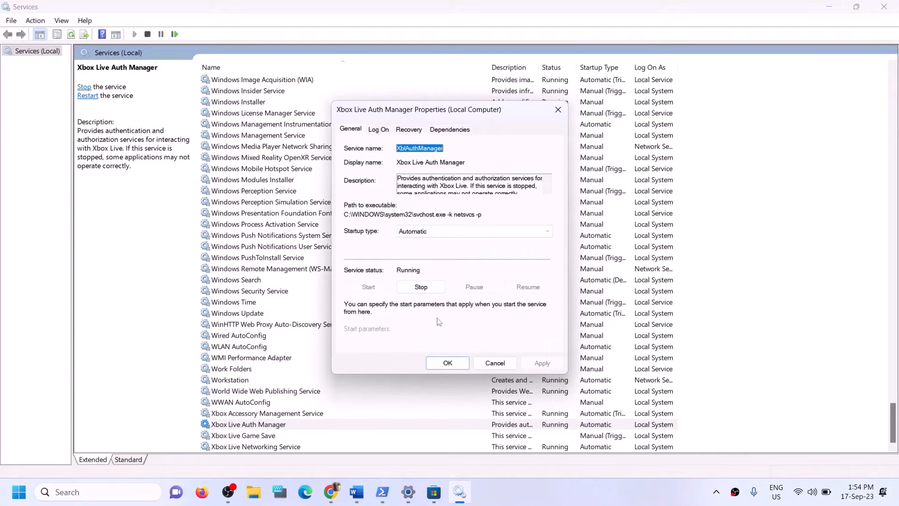
left_click(456, 366)
Step: Set the Xbox Live Game Save service's startup type to Automatic, apply it, and start the service
double_click(255, 435)
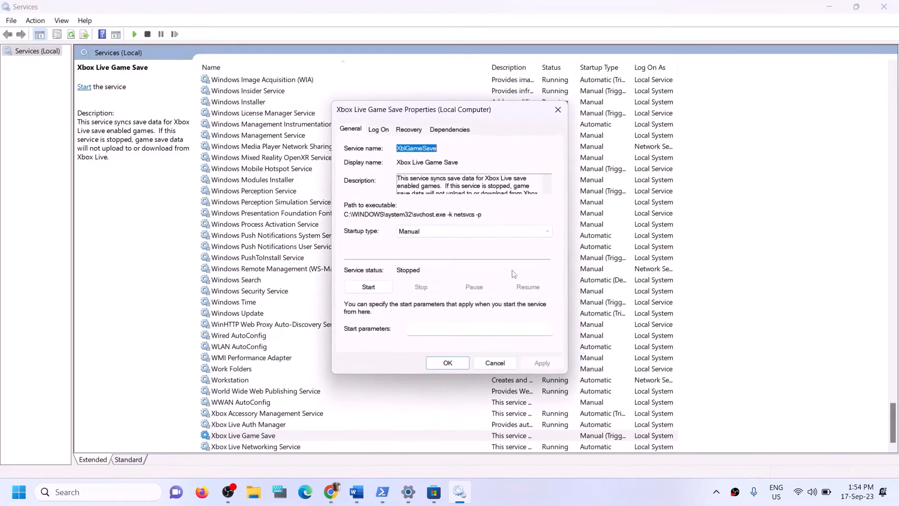
left_click(441, 231)
left_click(421, 250)
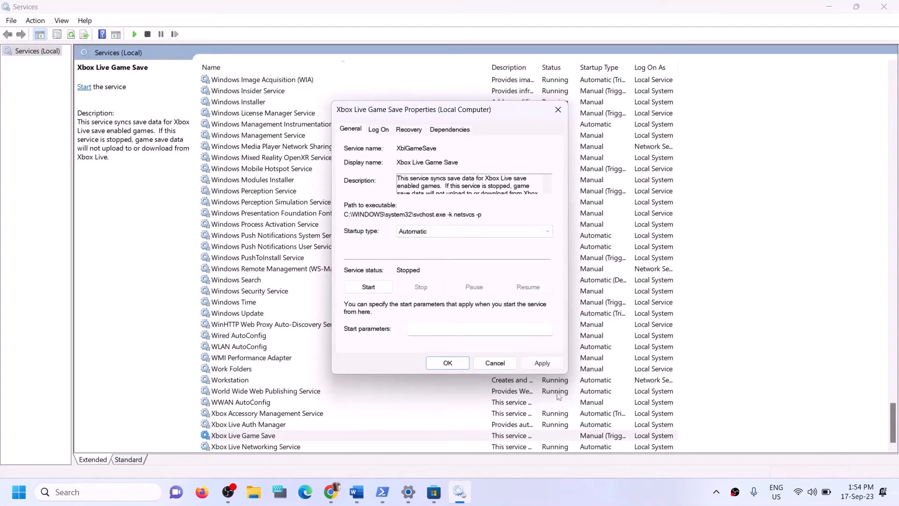
left_click(542, 363)
left_click(368, 287)
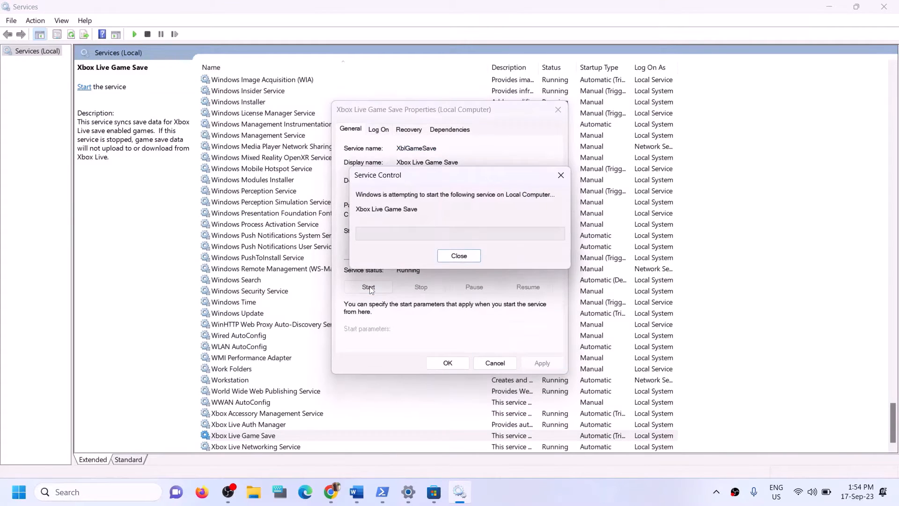
left_click(447, 364)
Step: Set the Xbox Live Networking Service's startup type to Automatic and confirm its properties
double_click(261, 446)
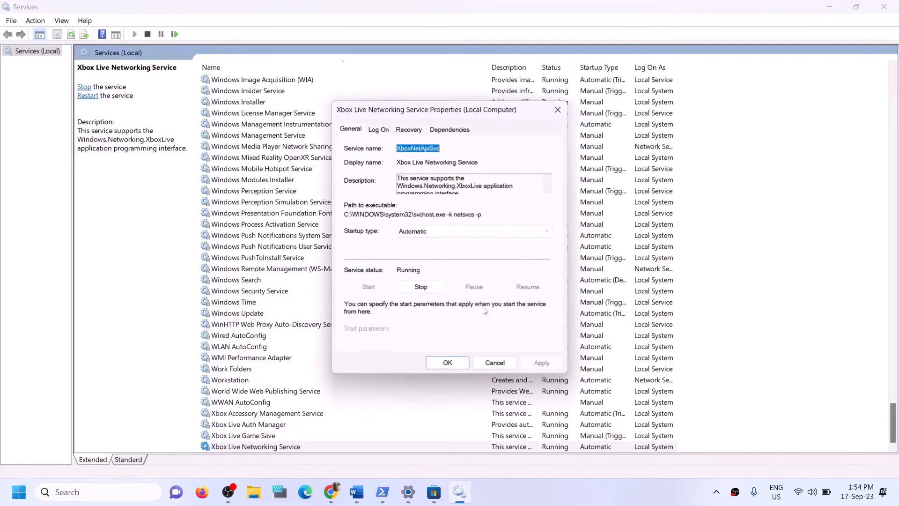
left_click(443, 231)
left_click(421, 249)
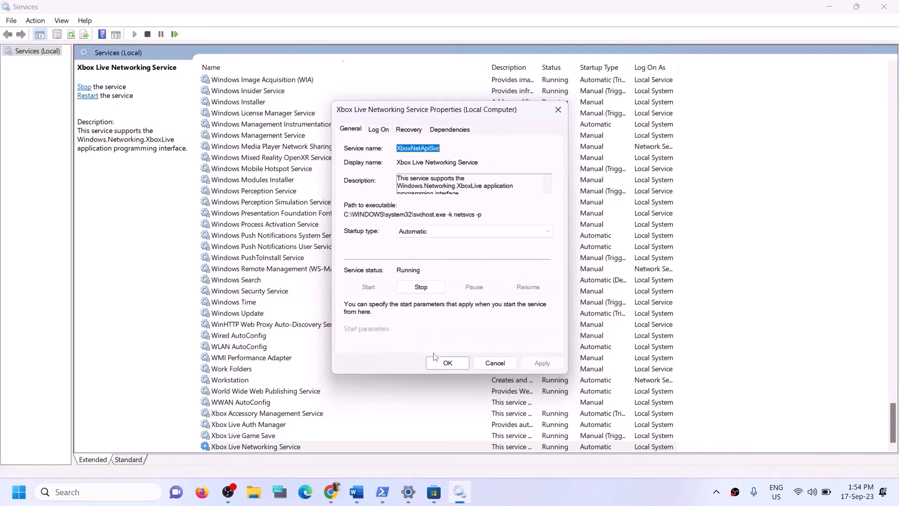
left_click(441, 364)
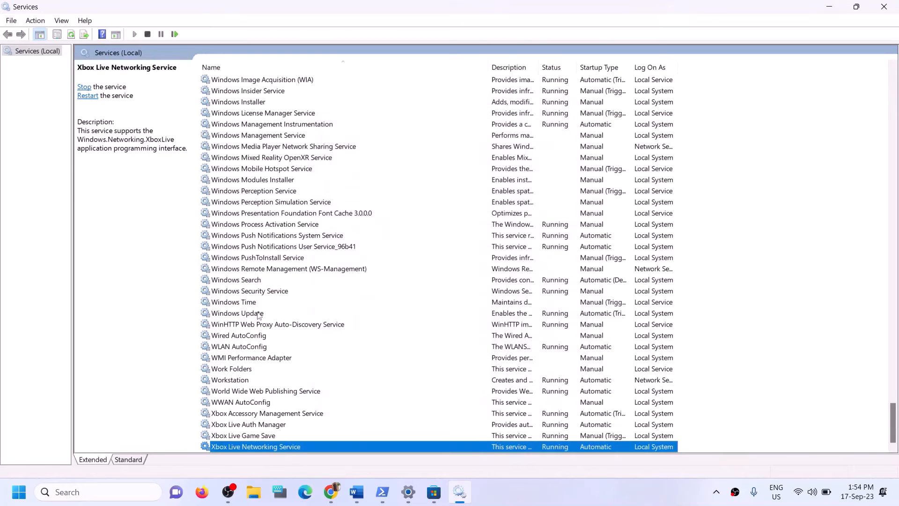
Step: Set the Windows Update service's startup type to Automatic and confirm its properties
left_click(258, 313)
double_click(365, 317)
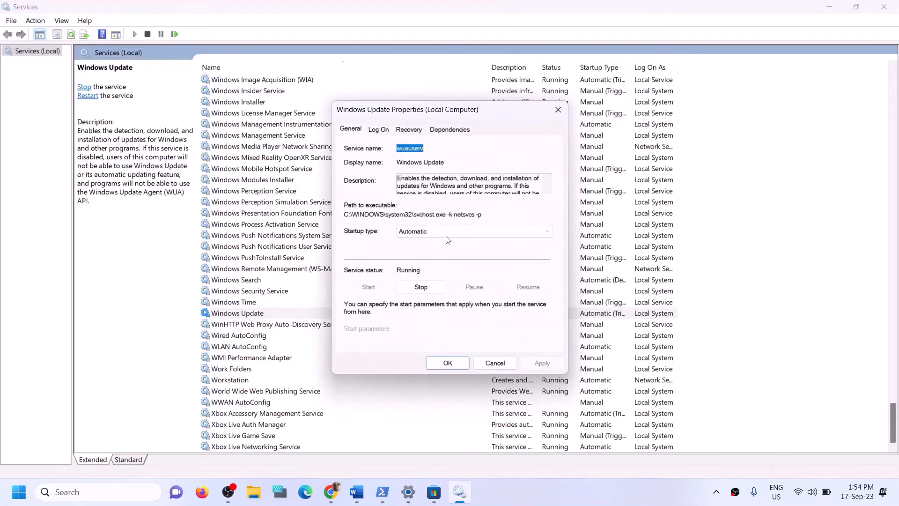
left_click(447, 233)
left_click(433, 250)
left_click(447, 363)
Step: Find the two Gaming Services entries in the services list and check their status and whether the Start action is available
left_click(305, 247)
key("g")
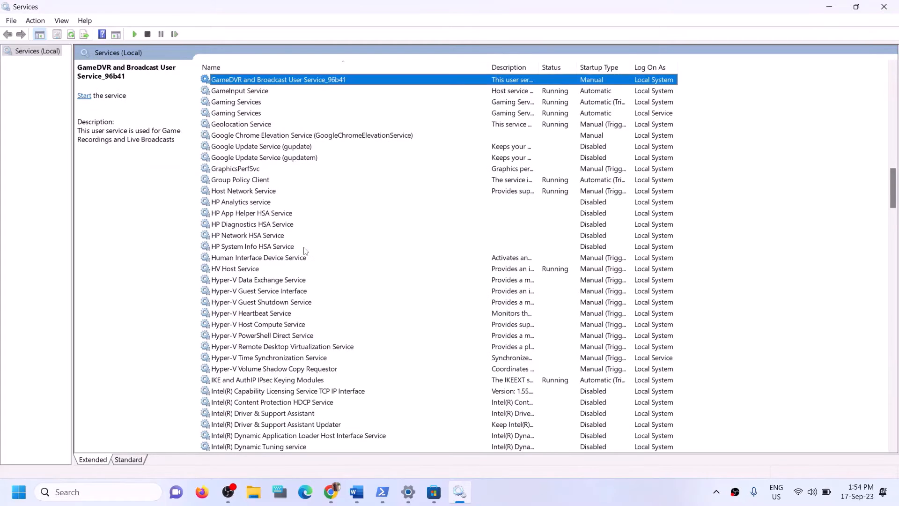
scroll(362, 249, "up", 3)
left_click(546, 205)
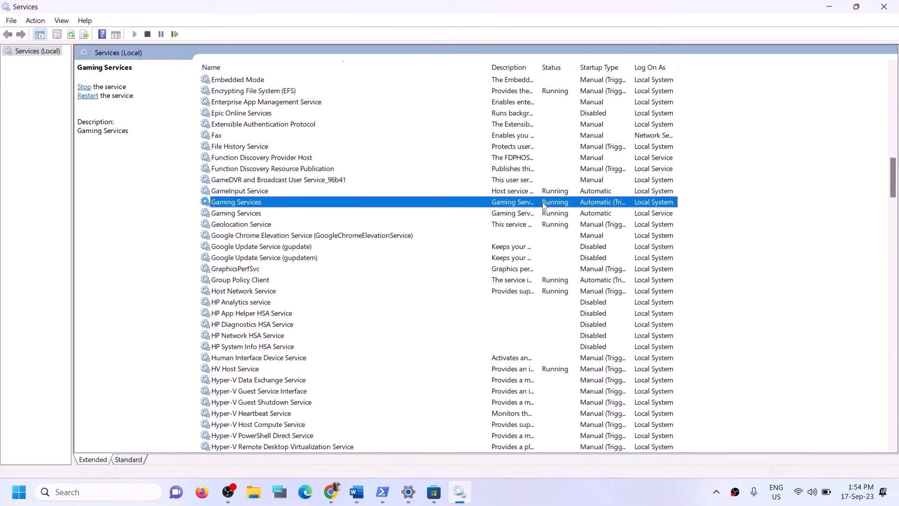
left_click(544, 214)
left_click(543, 206)
left_click(551, 215)
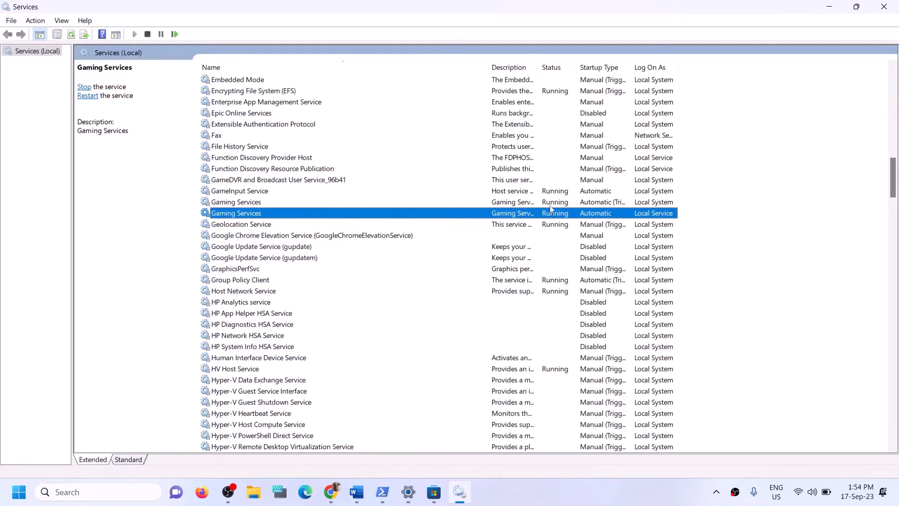
left_click(550, 206)
left_click(547, 215)
left_click(548, 205)
right_click(548, 205)
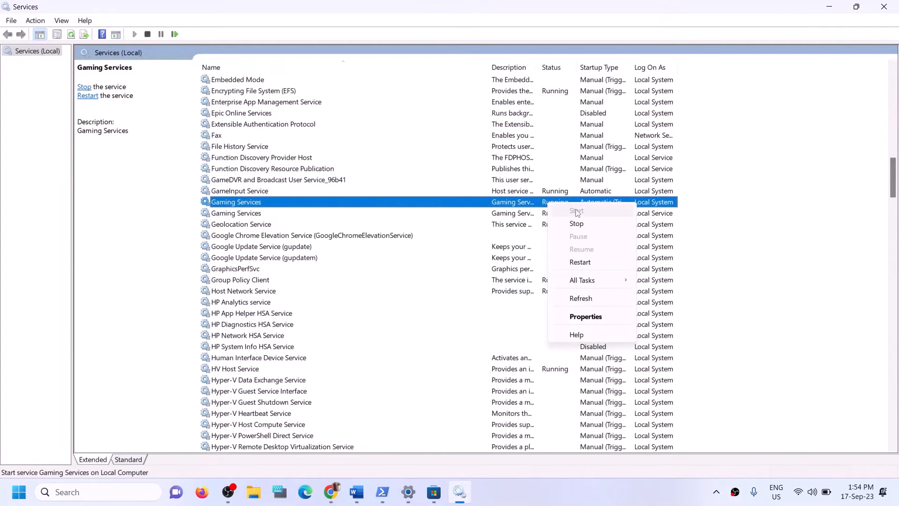
left_click(497, 206)
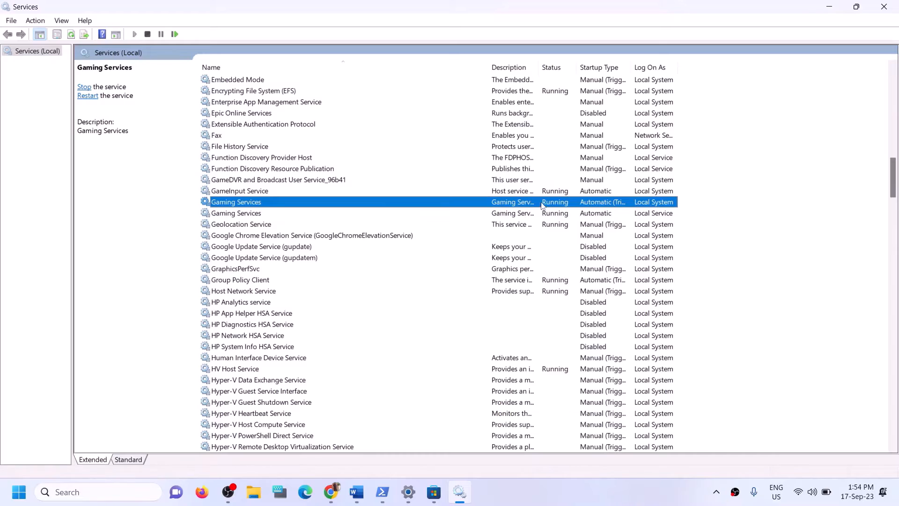
Step: Stop both Gaming Services entries in the services list, one after the other
left_click(562, 216)
left_click(559, 206)
right_click(553, 203)
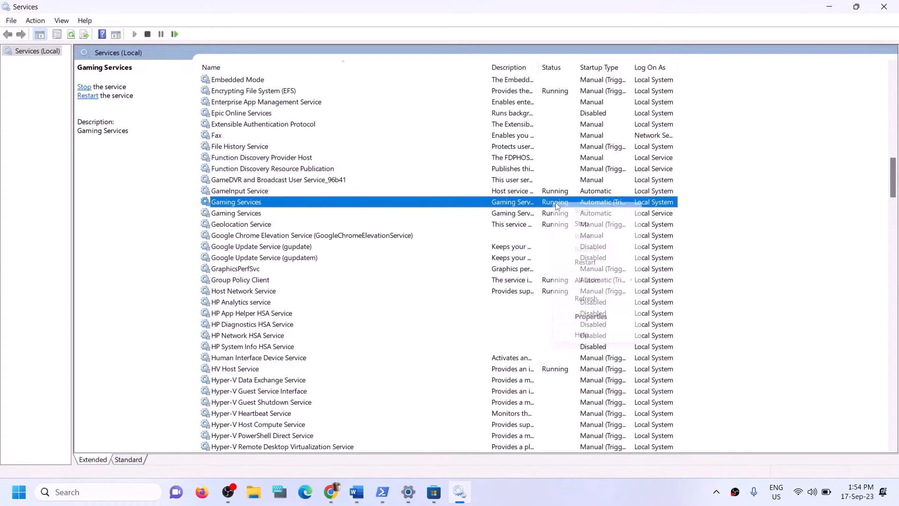
left_click(582, 224)
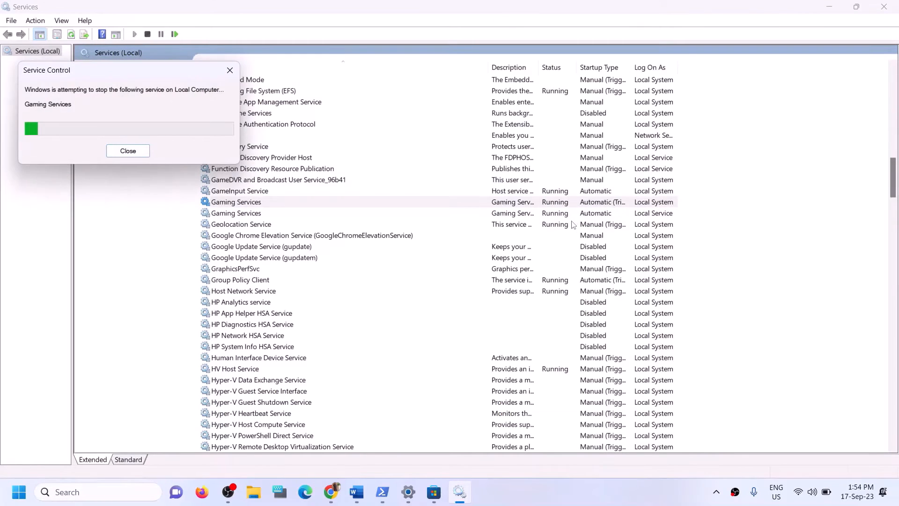
left_click(524, 216)
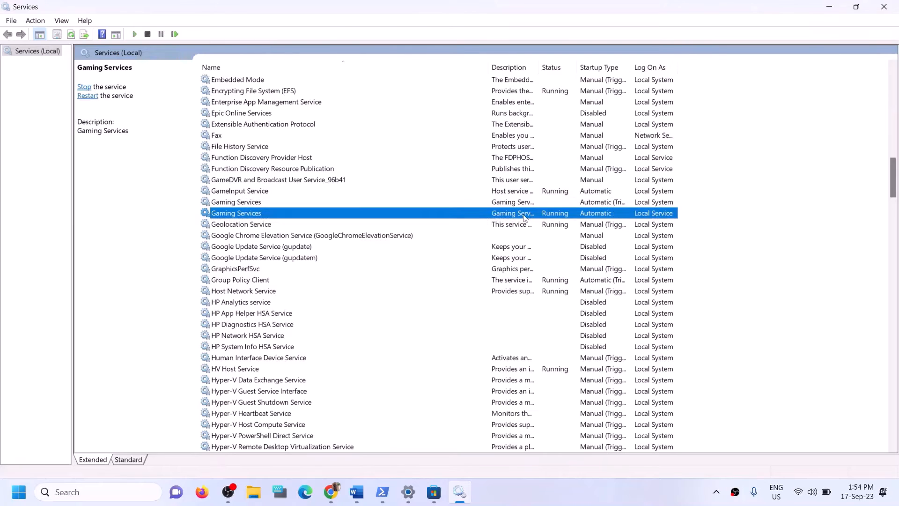
right_click(523, 216)
left_click(564, 232)
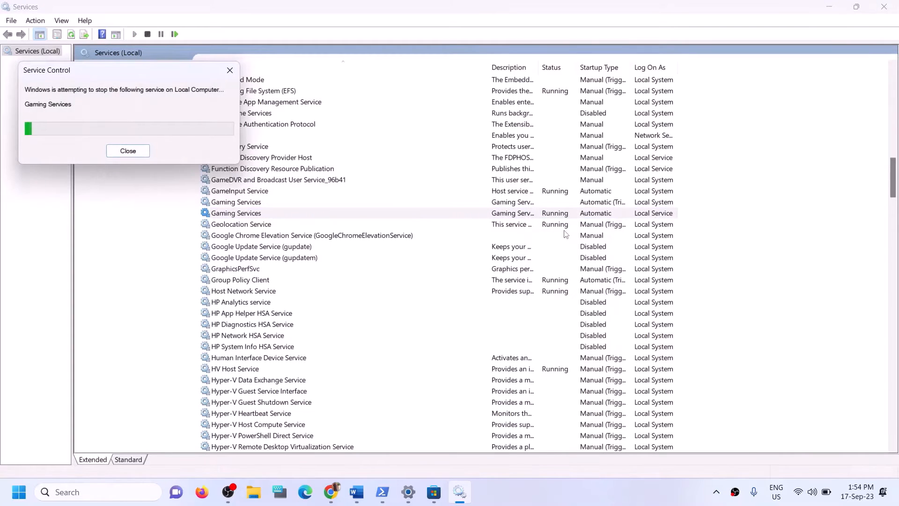
Step: Start both stopped Gaming Services entries again, beginning with the one that logs on as Local System
left_click(513, 202)
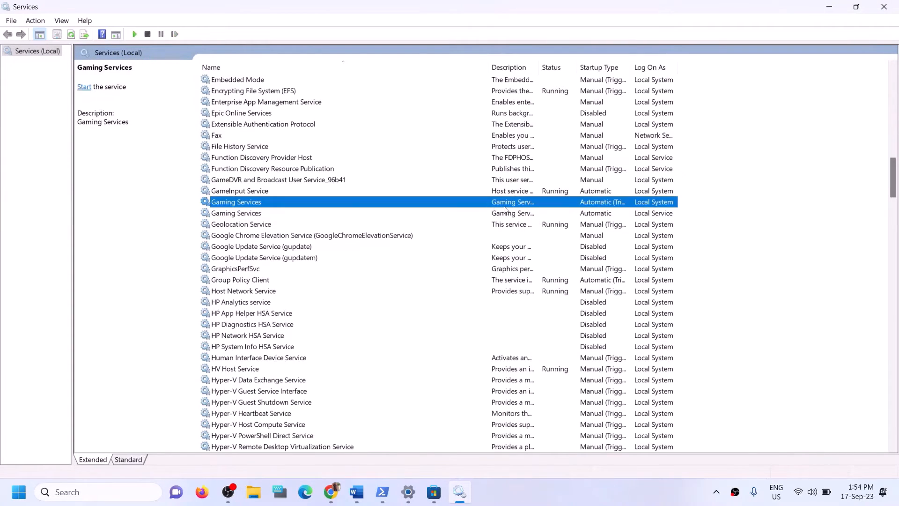
right_click(513, 205)
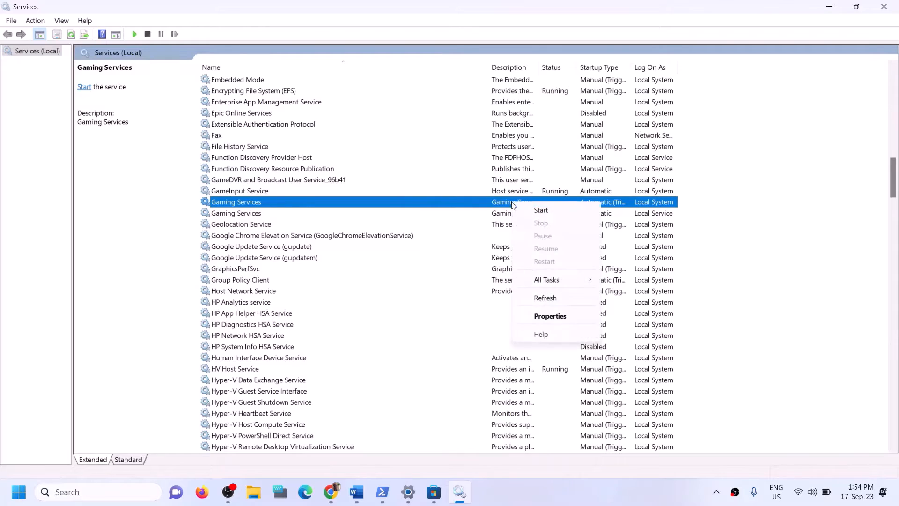
left_click(251, 215)
left_click(251, 207)
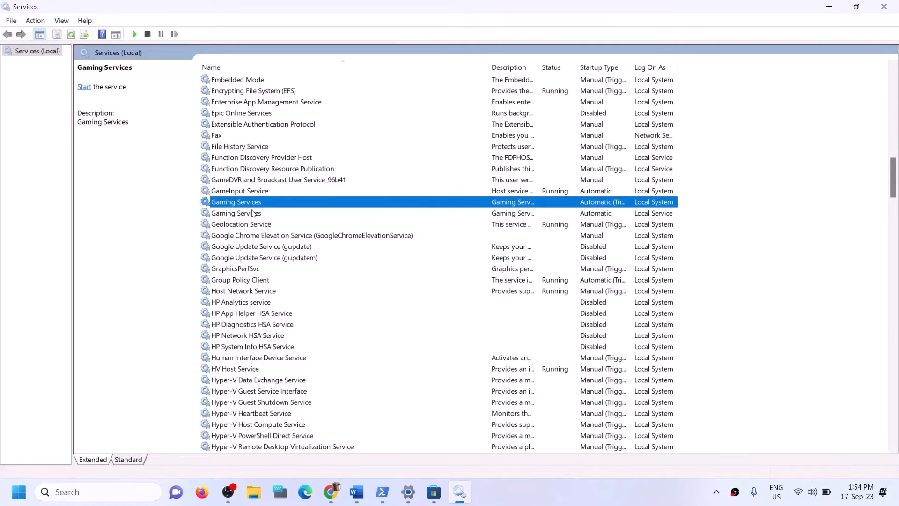
left_click(251, 214)
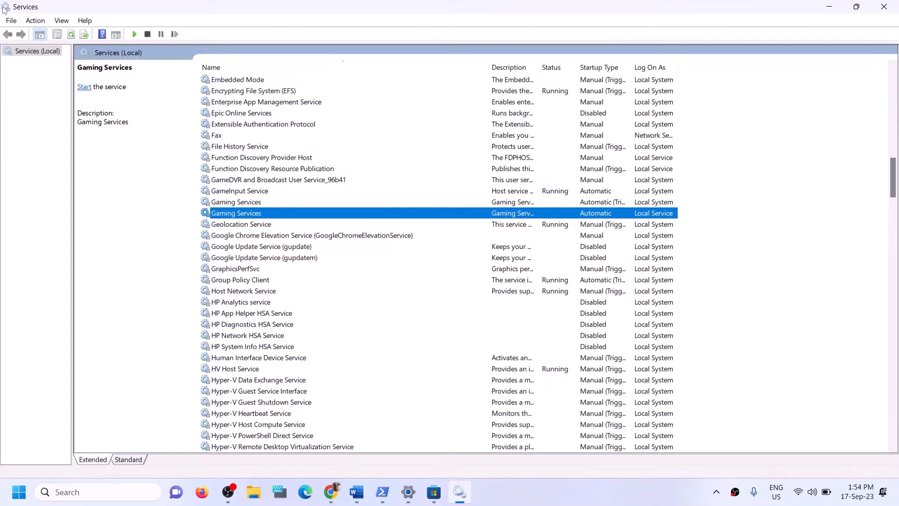
left_click(504, 203)
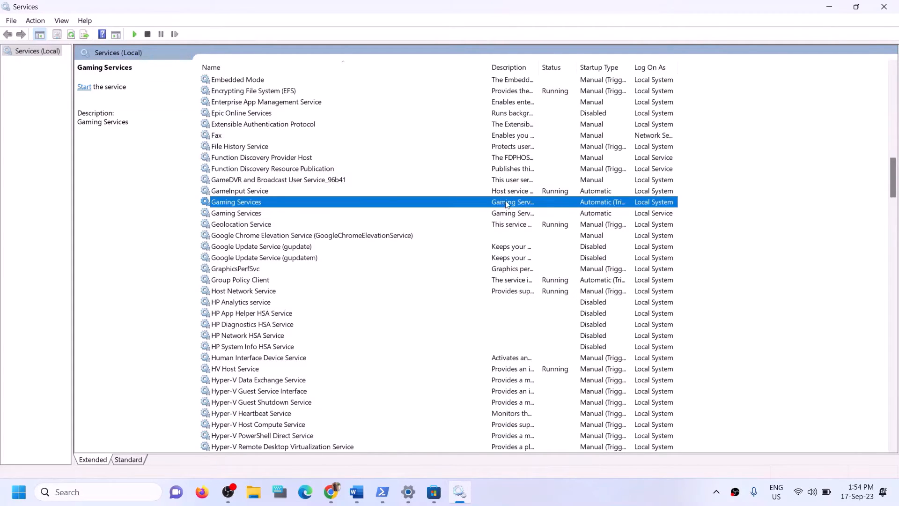
right_click(508, 204)
left_click(525, 209)
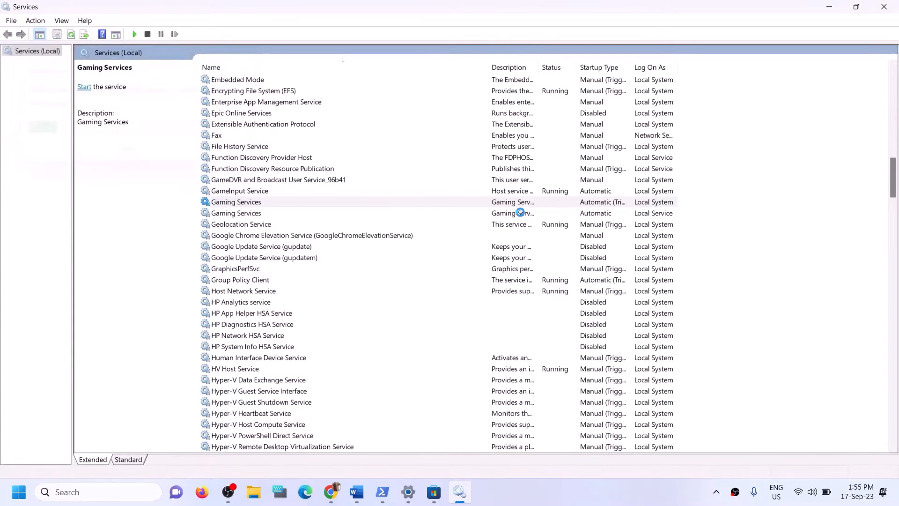
right_click(520, 214)
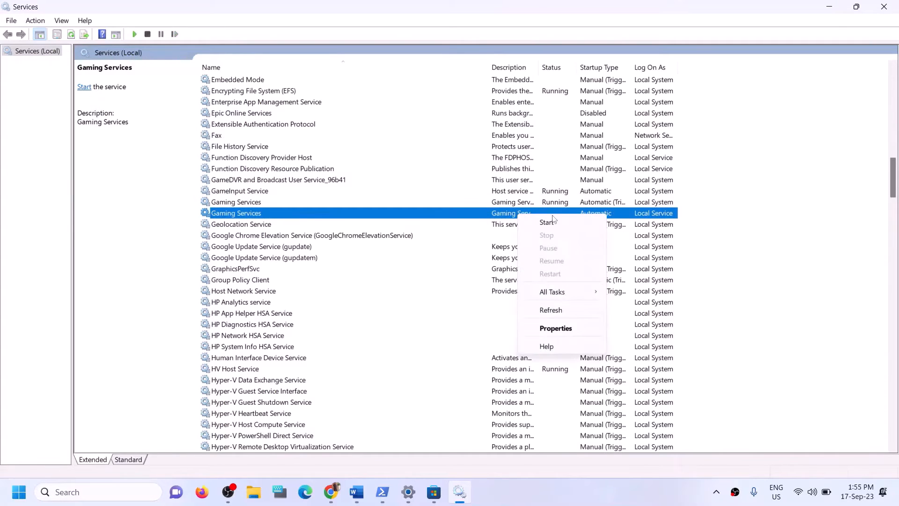
left_click(552, 221)
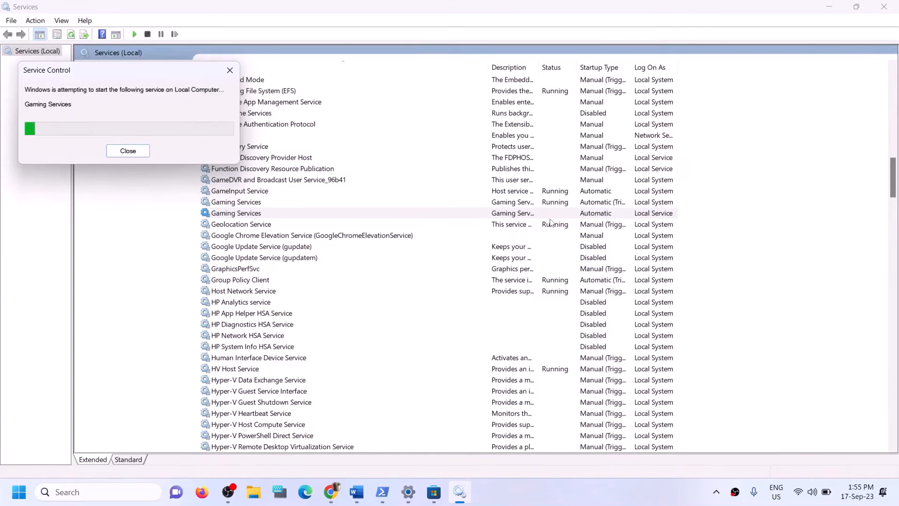
left_click(312, 202)
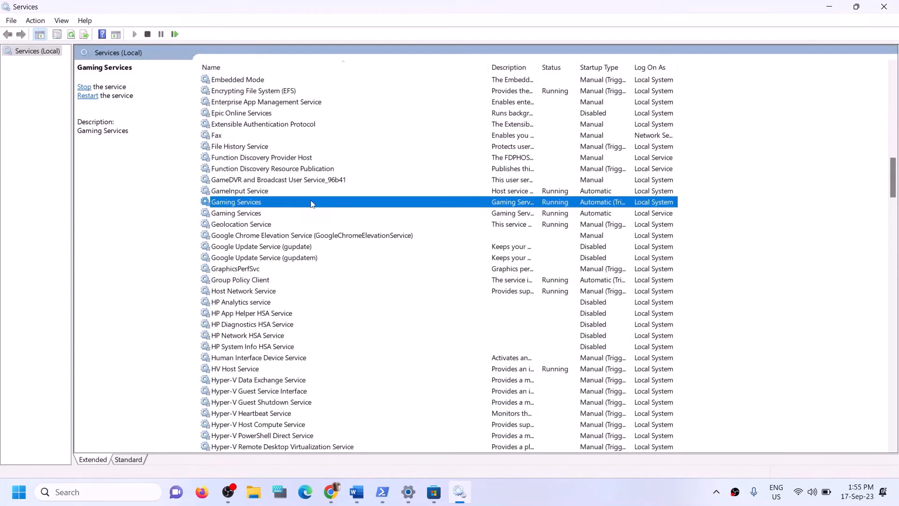
Step: Set the Microsoft Store Install Service's startup type to Automatic, confirm its properties, and close the Services window
key("m")
left_click(328, 247)
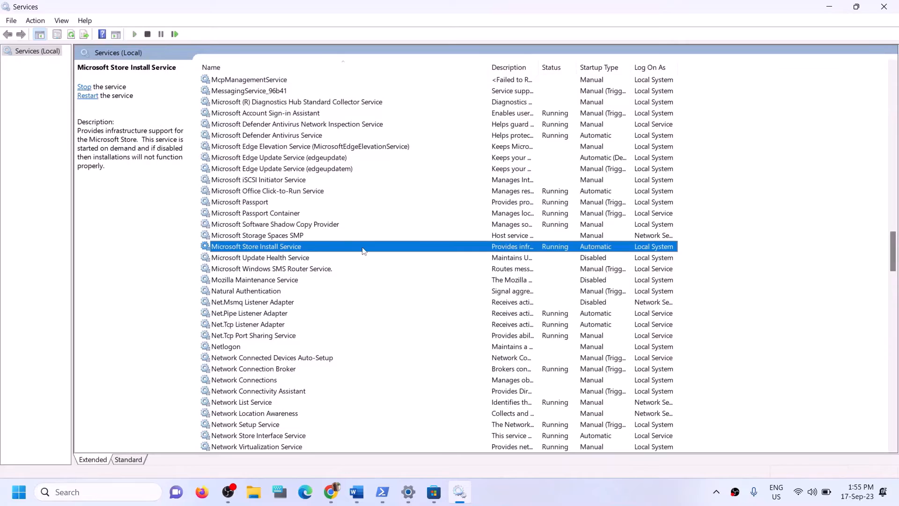
double_click(365, 251)
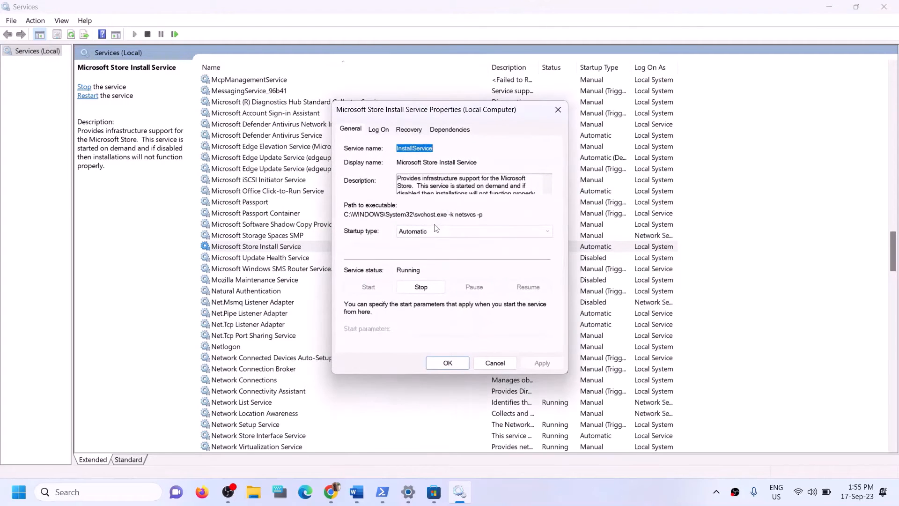
left_click(436, 231)
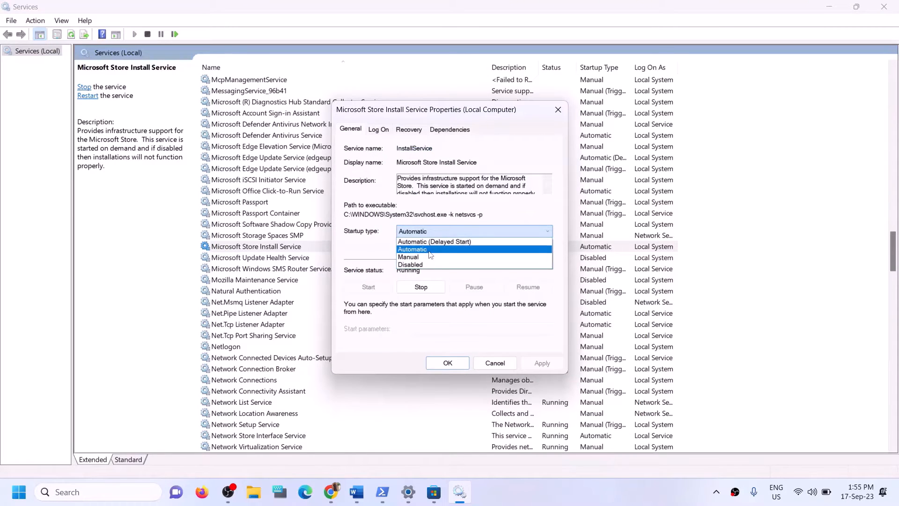
left_click(431, 252)
left_click(541, 363)
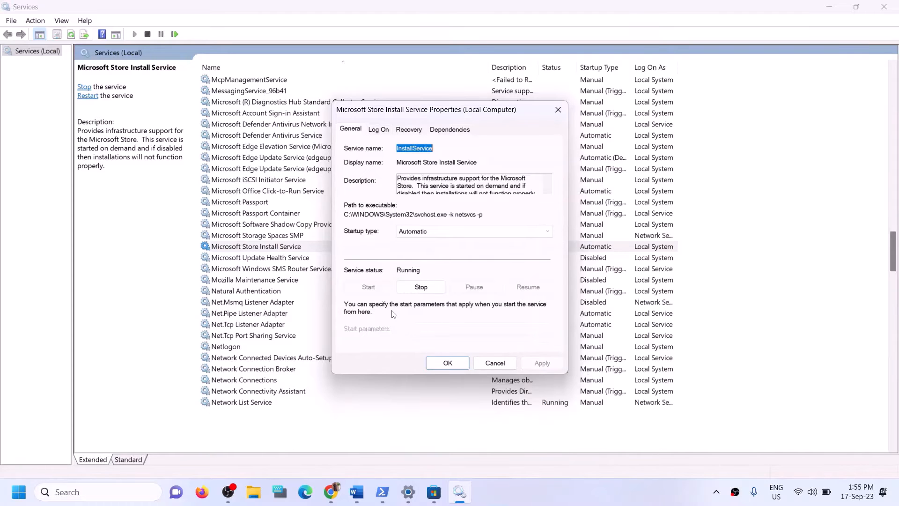
left_click(454, 364)
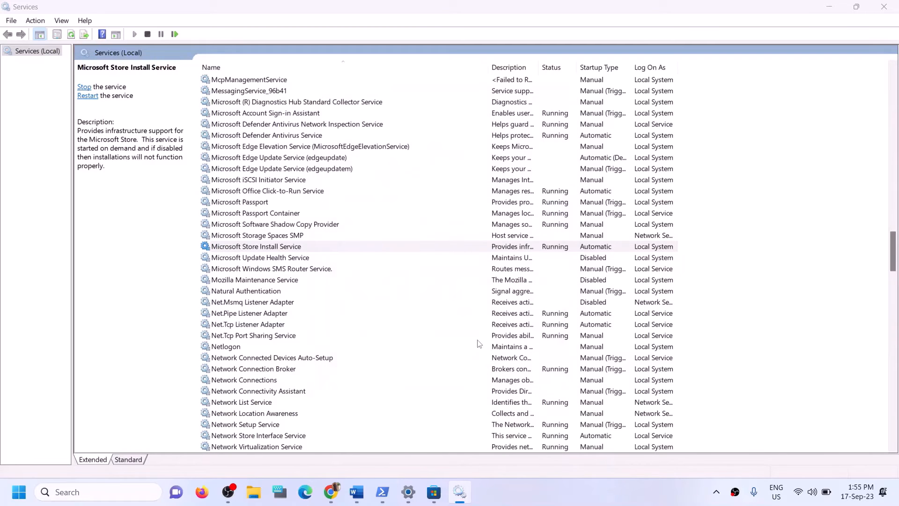
left_click(884, 6)
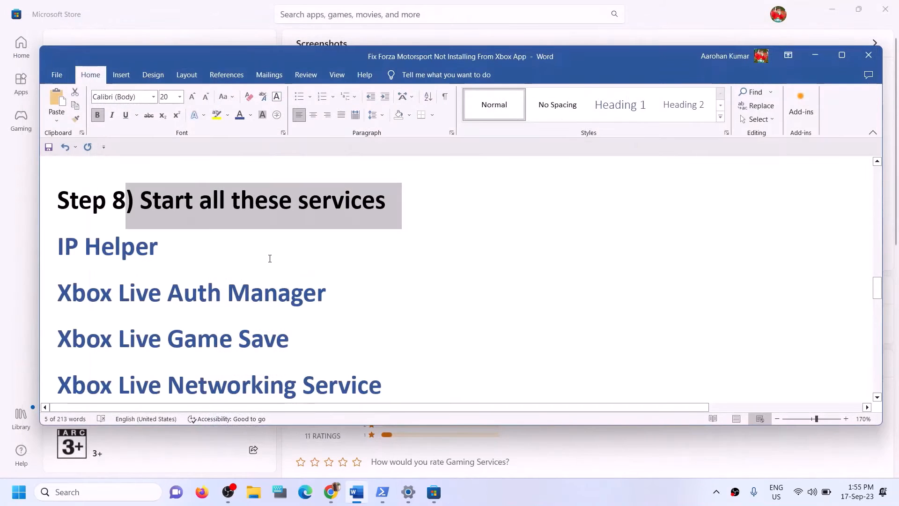
Step: Review the remaining services listed under Step 8 in the Word guide and highlight Step 9's "Update Windows" text
scroll(288, 265, "down", 6)
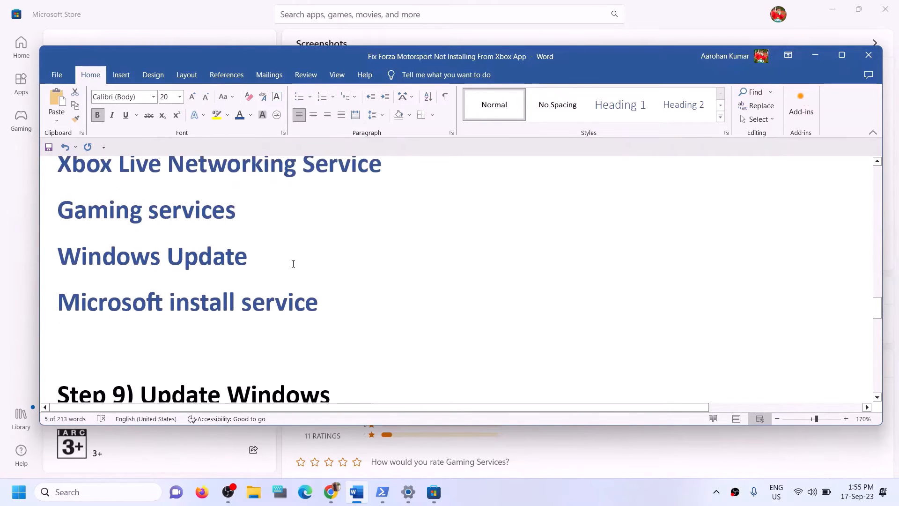
scroll(291, 268, "down", 1)
scroll(285, 275, "up", 1)
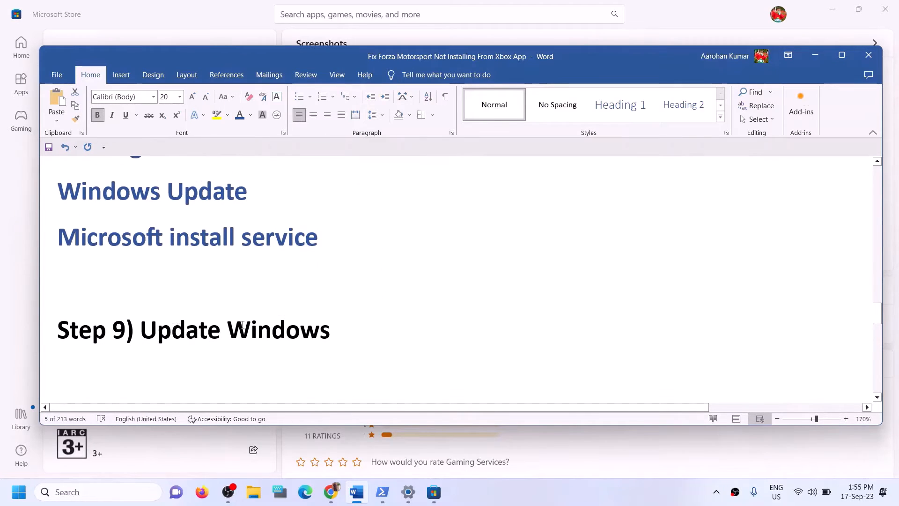
left_click_drag(141, 330, 409, 328)
Step: Switch to Settings, start a check for new Windows updates, and close Settings
key("alt+Tab")
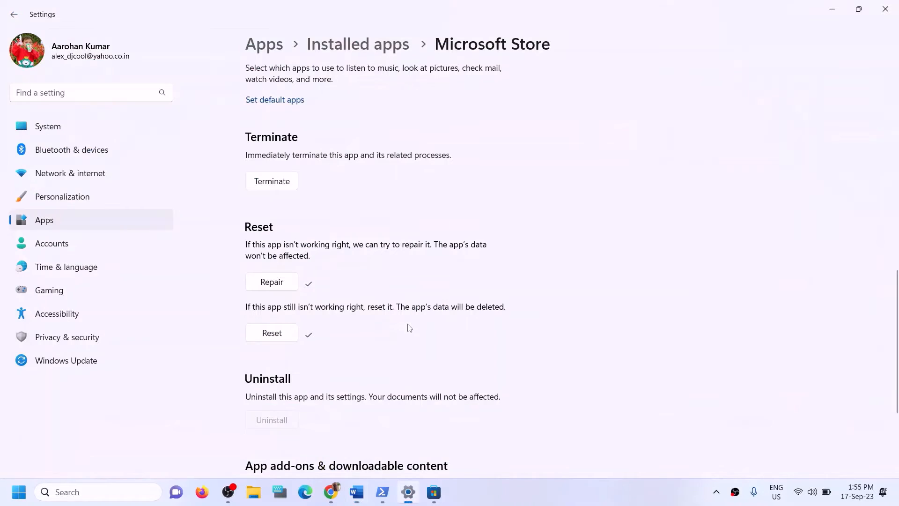
left_click(89, 361)
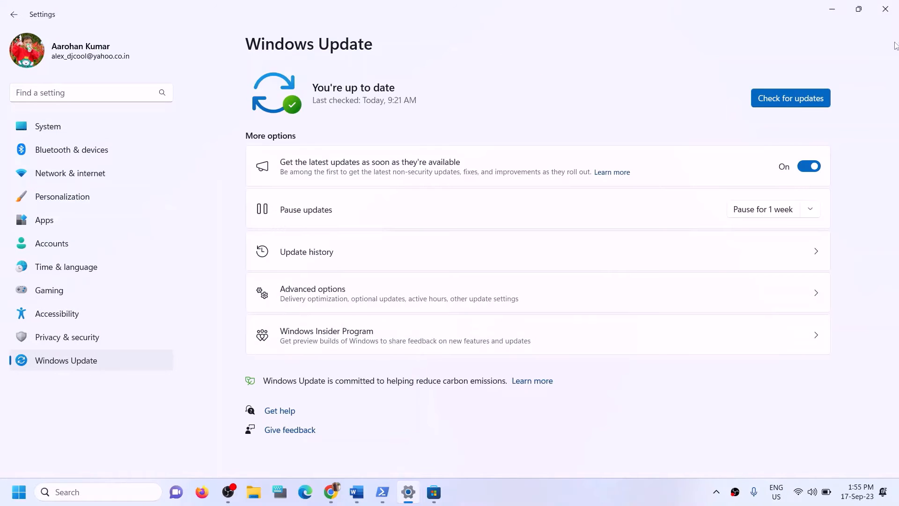
left_click(793, 96)
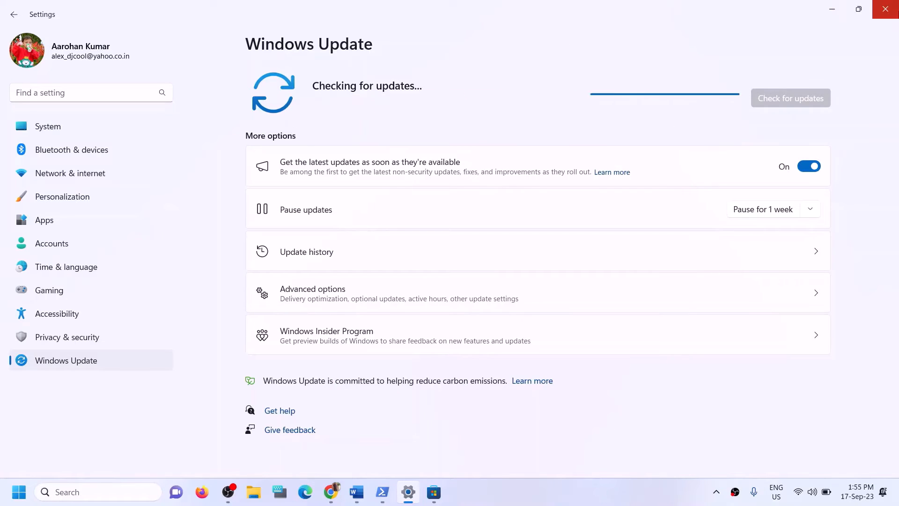
left_click(888, 14)
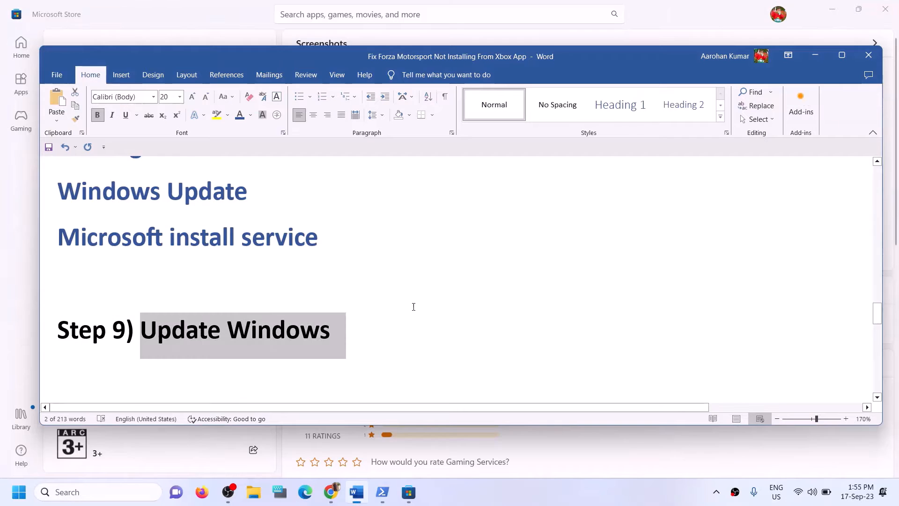
Step: Copy the WSRESET command from Step 10 of the Word guide and run it through Windows search
scroll(259, 313, "down", 3)
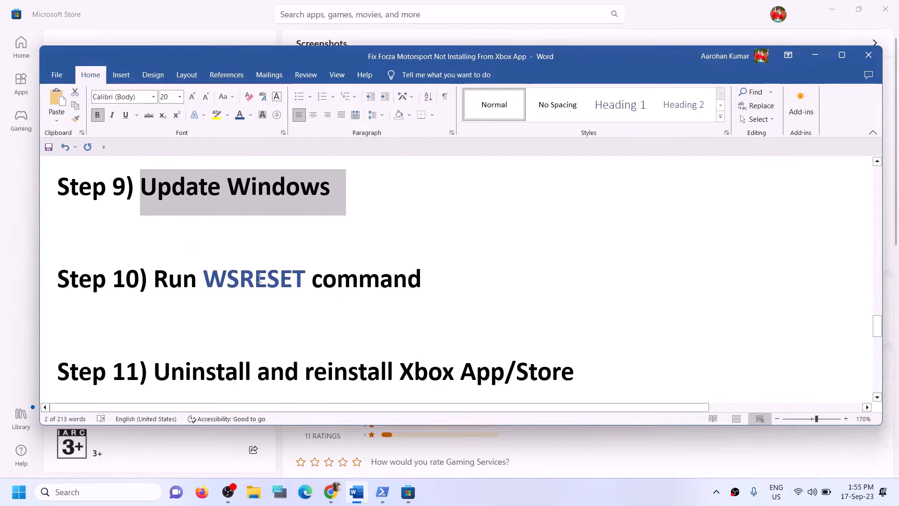
scroll(259, 280, "up", 1)
double_click(257, 327)
key("ctrl+c")
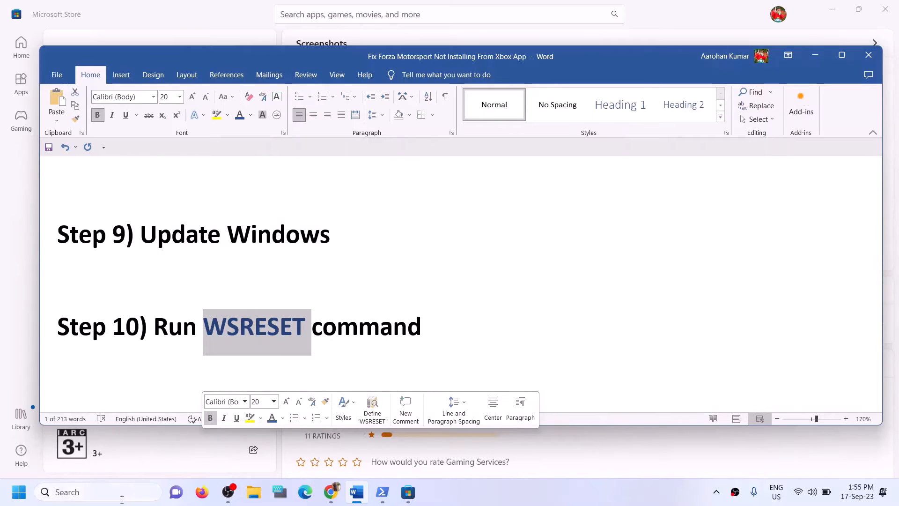
left_click(122, 493)
key("ctrl+v")
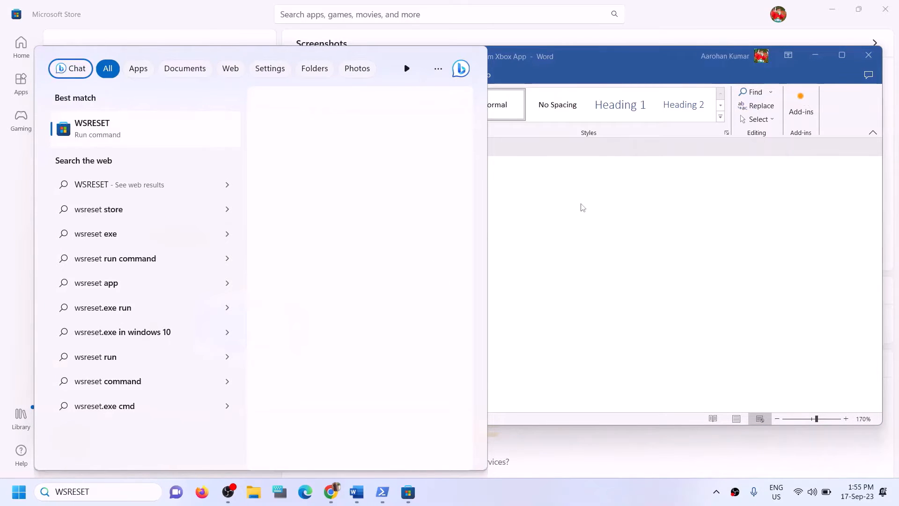
key("Return")
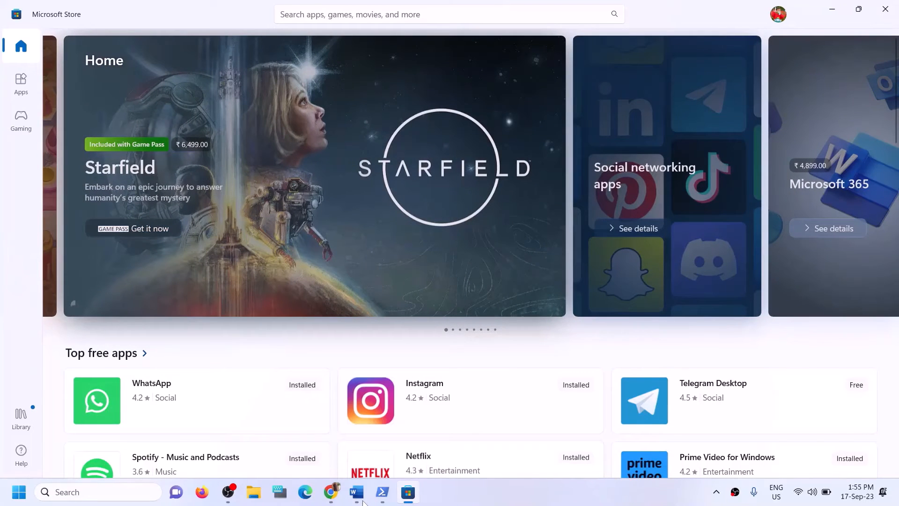
Step: Switch back to the Word guide and go to Step 11 on uninstalling and reinstalling the Xbox App/Store
left_click(363, 500)
scroll(262, 271, "down", 5)
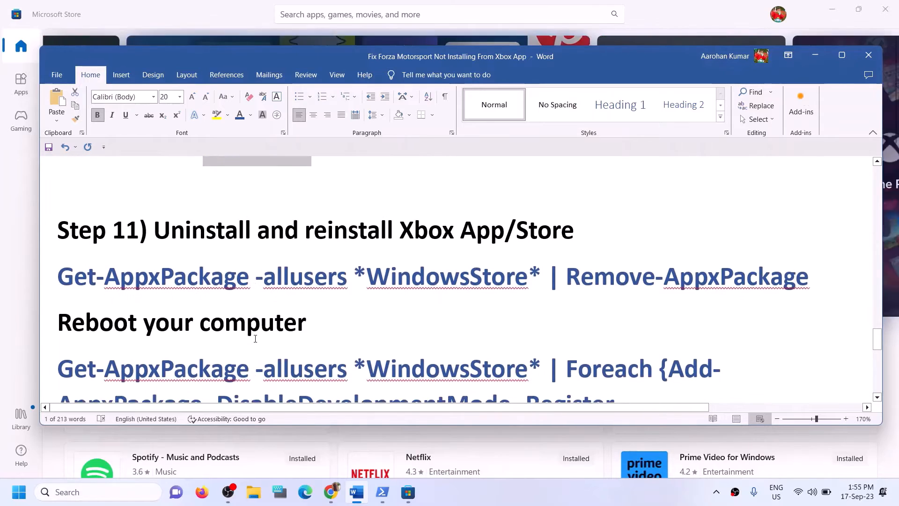
left_click_drag(387, 231, 583, 231)
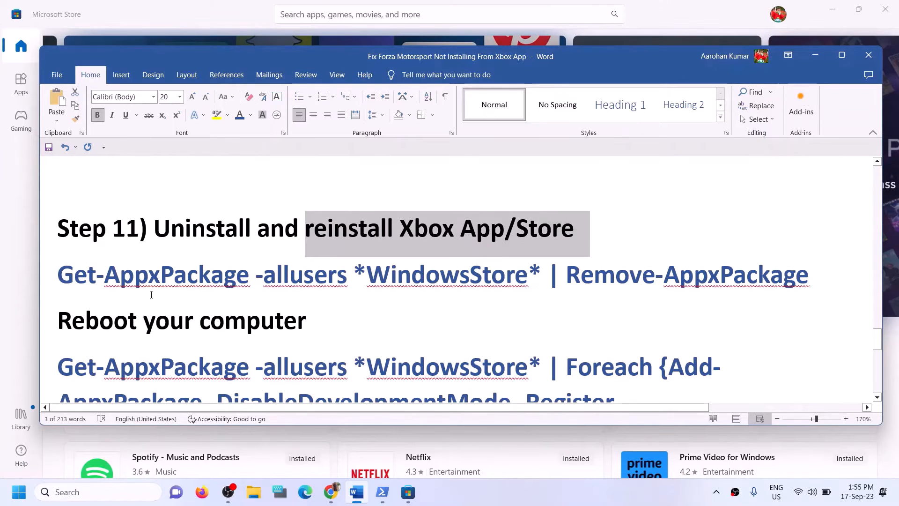
left_click(418, 298)
scroll(418, 298, "down", 1)
scroll(417, 299, "up", 1)
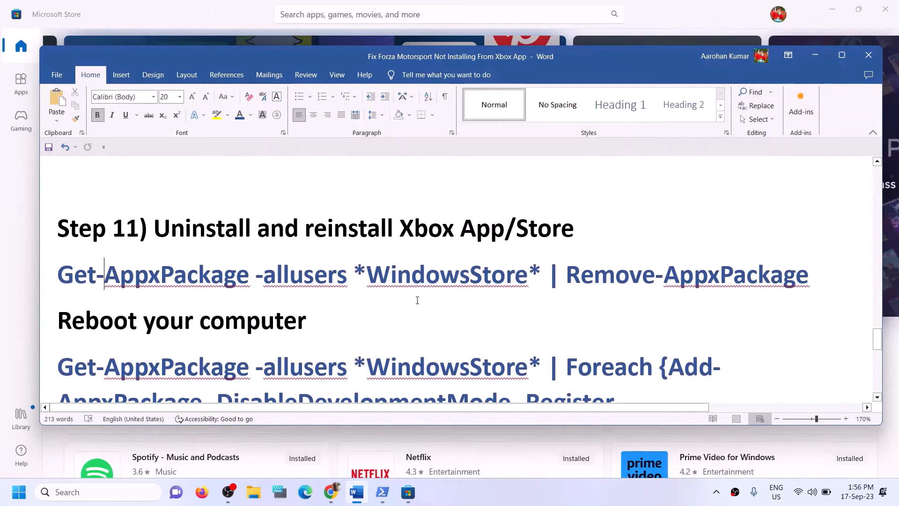
Step: Find the Xbox app through Windows search and uninstall it, confirming the removal
left_click(92, 491)
type("xbo")
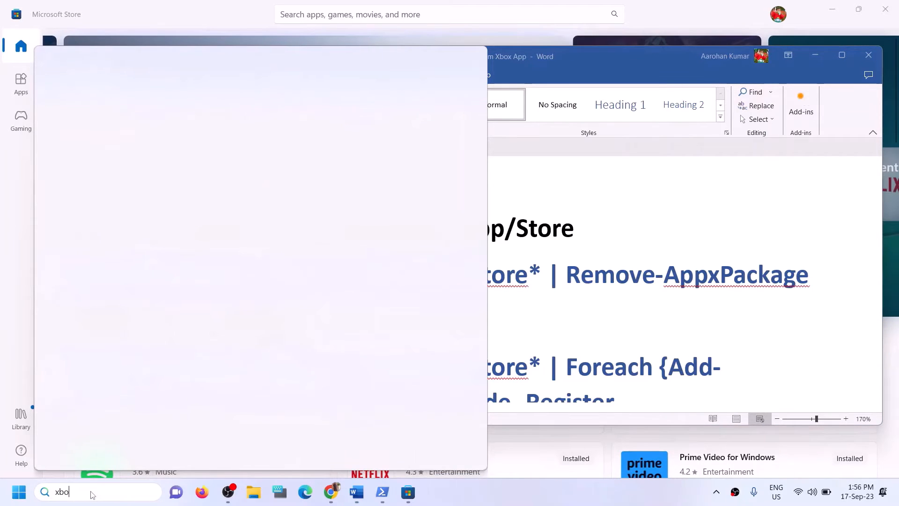
type("x")
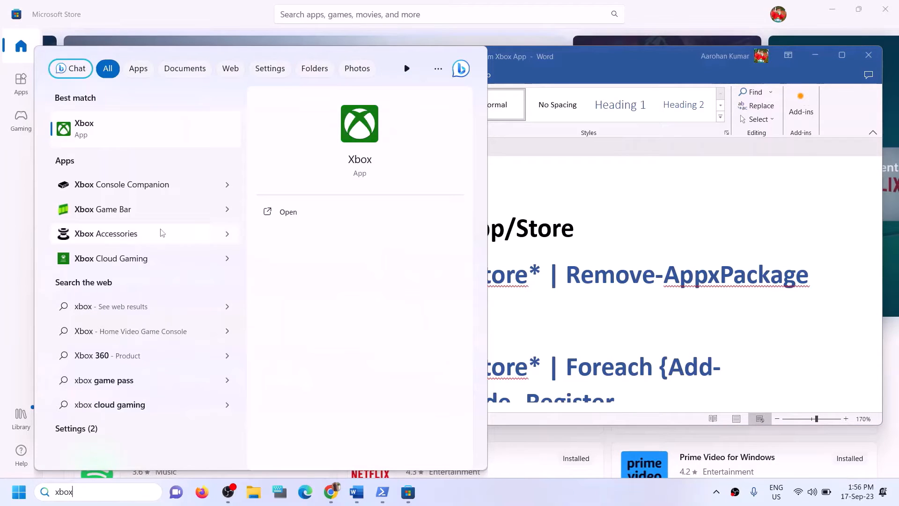
right_click(110, 142)
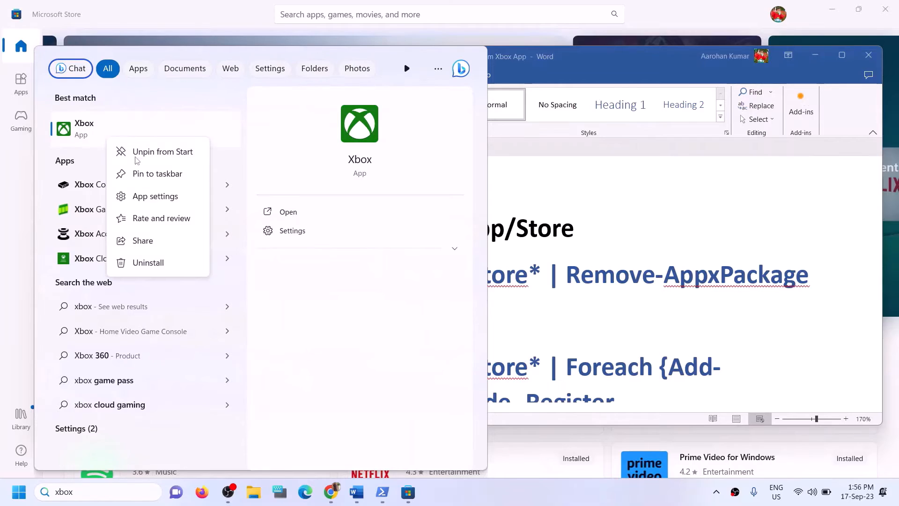
left_click(160, 263)
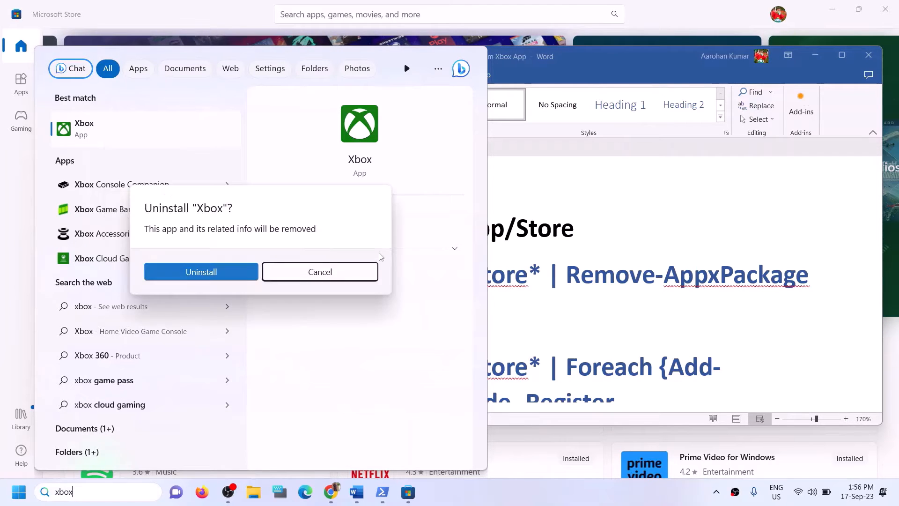
left_click(191, 274)
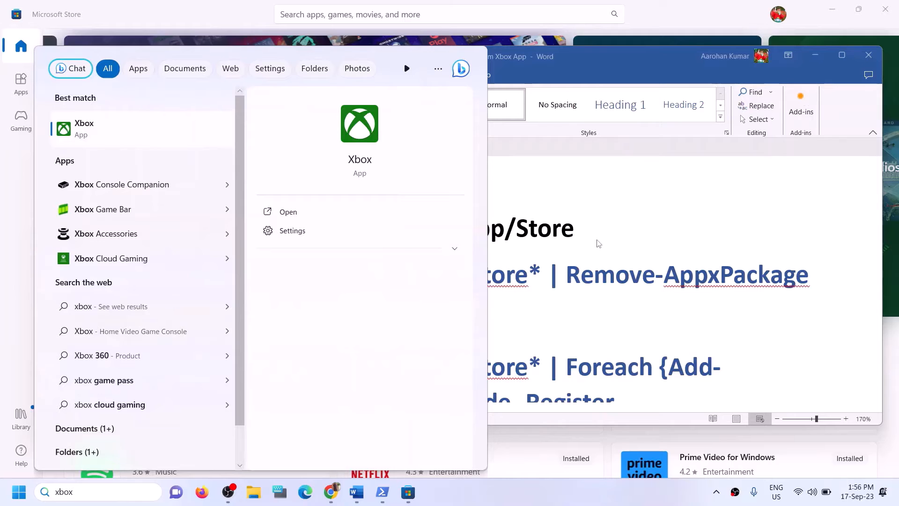
left_click(577, 208)
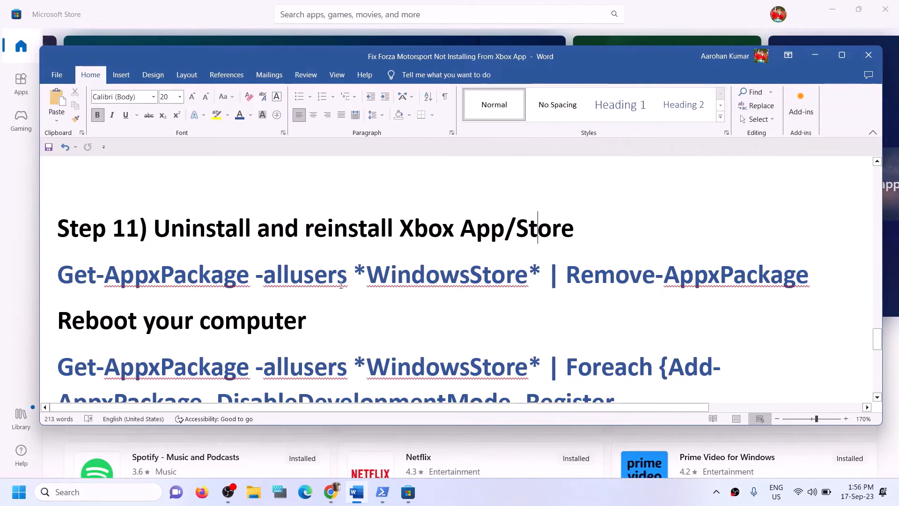
Step: Copy the "Get-AppxPackage -allusers *WindowsStore* | Remove-AppxPackage" command from the Word document
left_click_drag(810, 275, 59, 276)
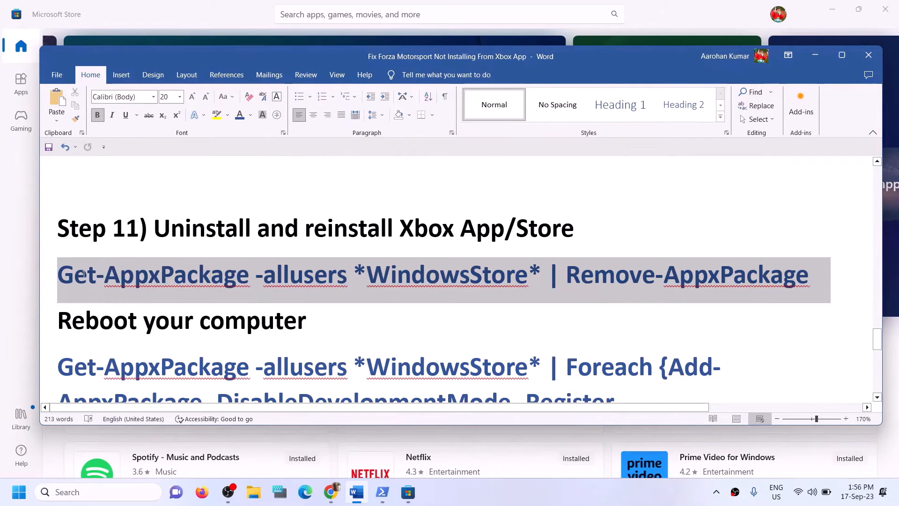
right_click(117, 263)
left_click(125, 316)
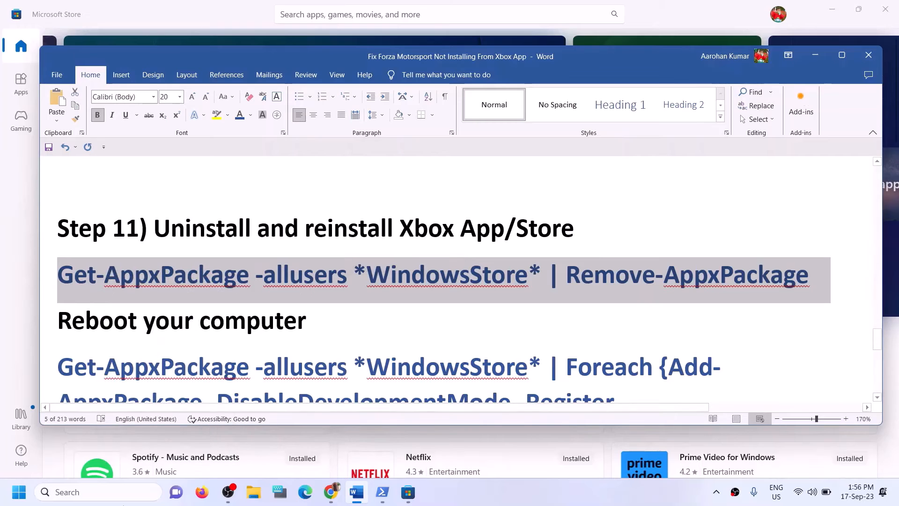
Step: Open Windows PowerShell as administrator and run the copied "Get-AppxPackage -allusers *WindowsStore* | Remove-AppxPackage" command
left_click(122, 501)
type("powe")
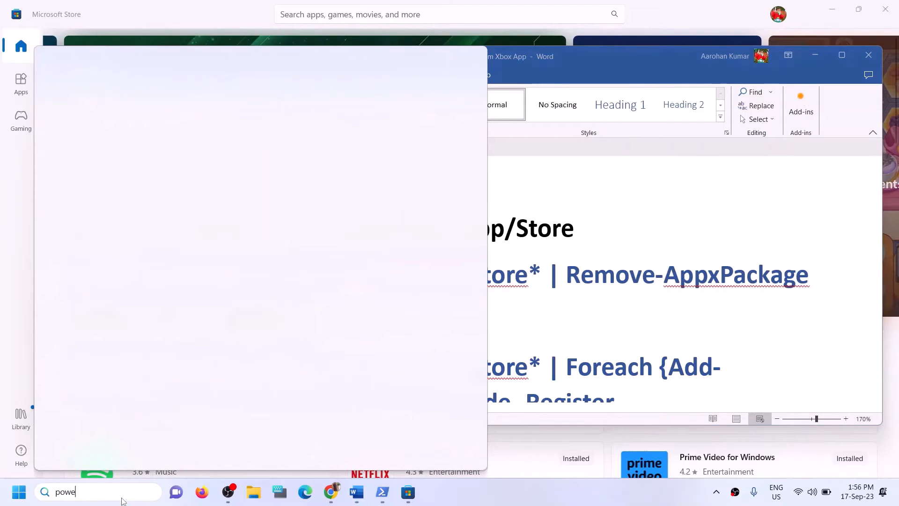
type("rshell")
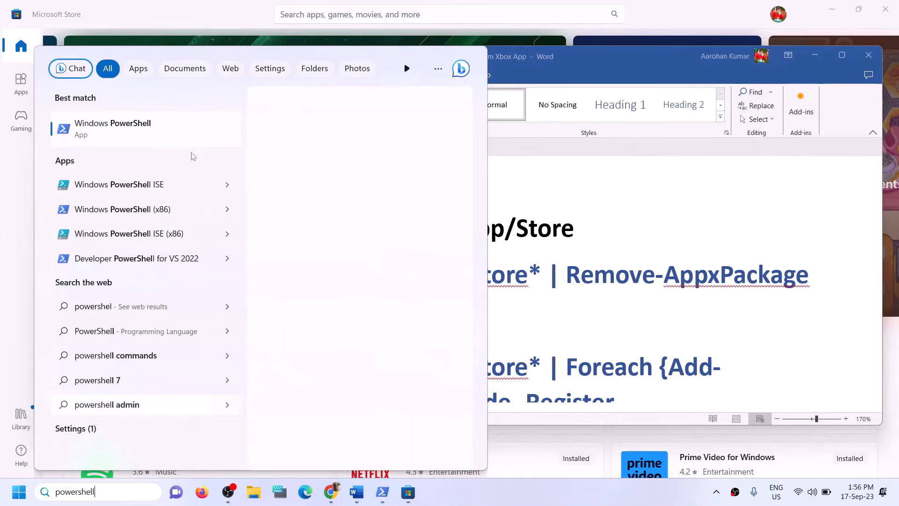
right_click(170, 135)
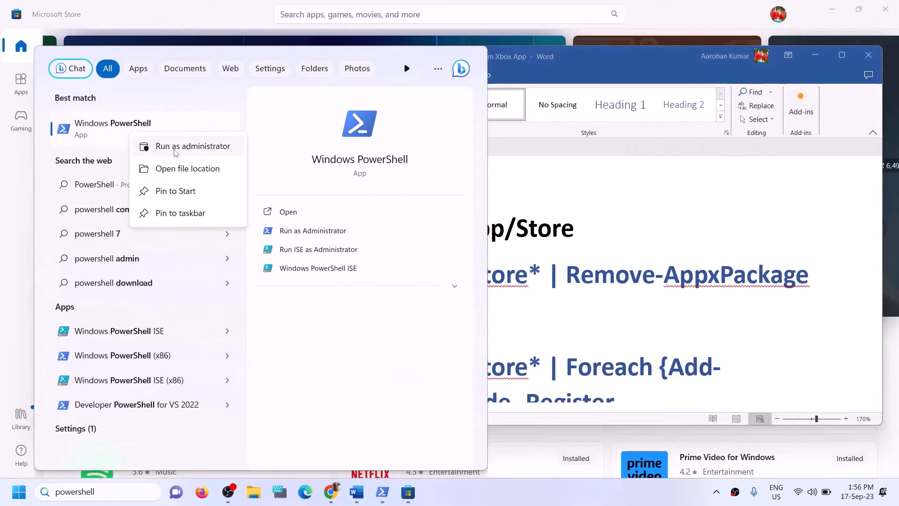
left_click(174, 149)
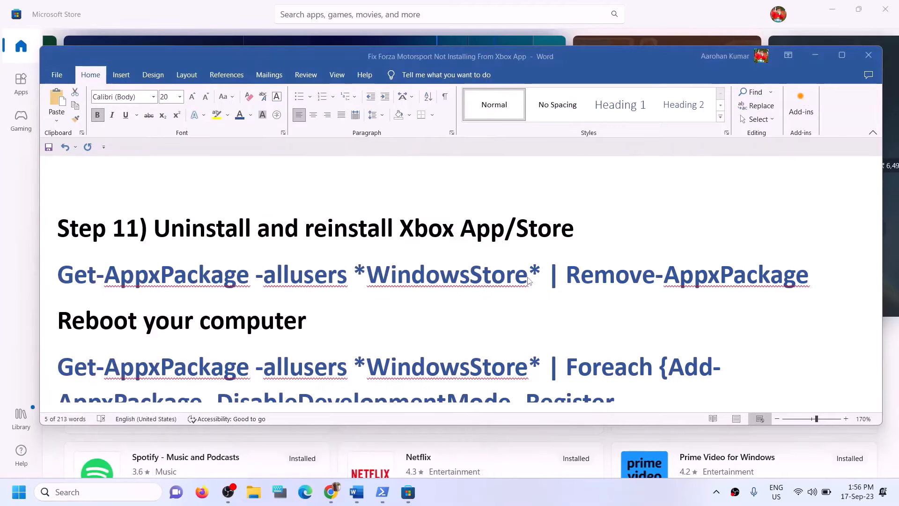
left_click(395, 341)
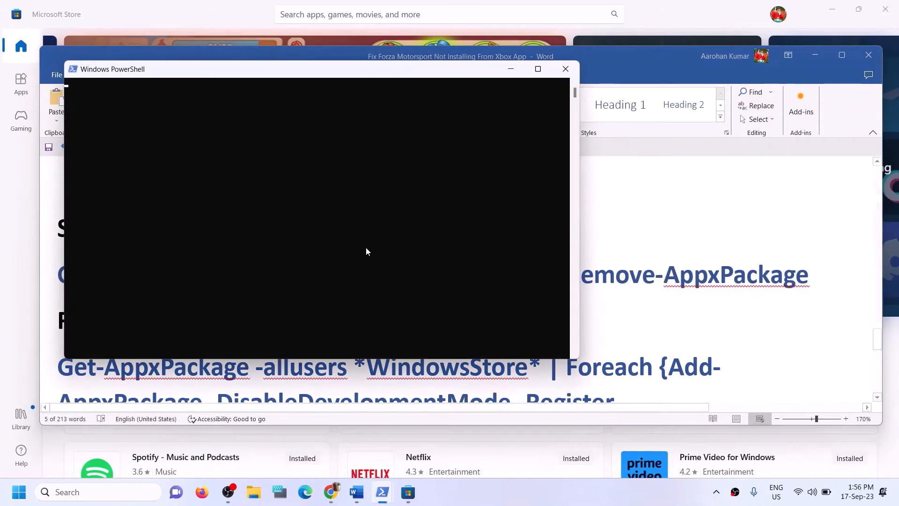
key("ctrl+v")
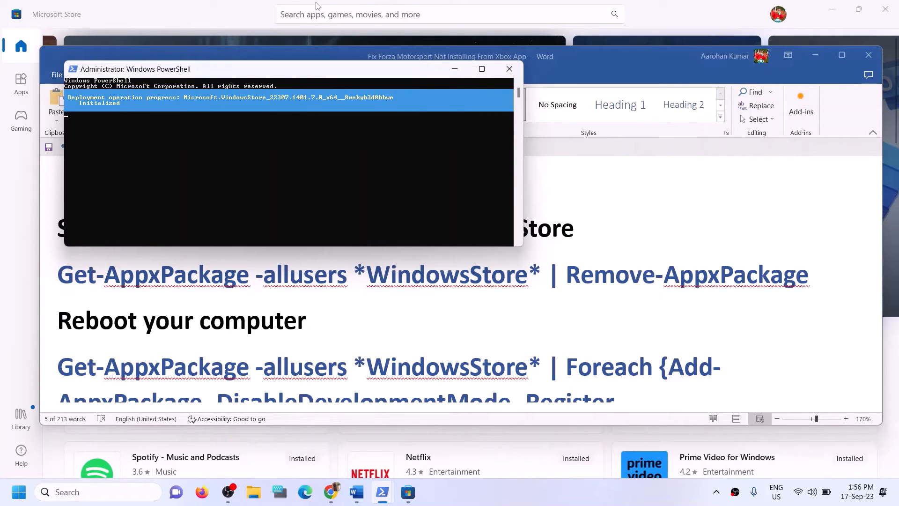
left_click(195, 13)
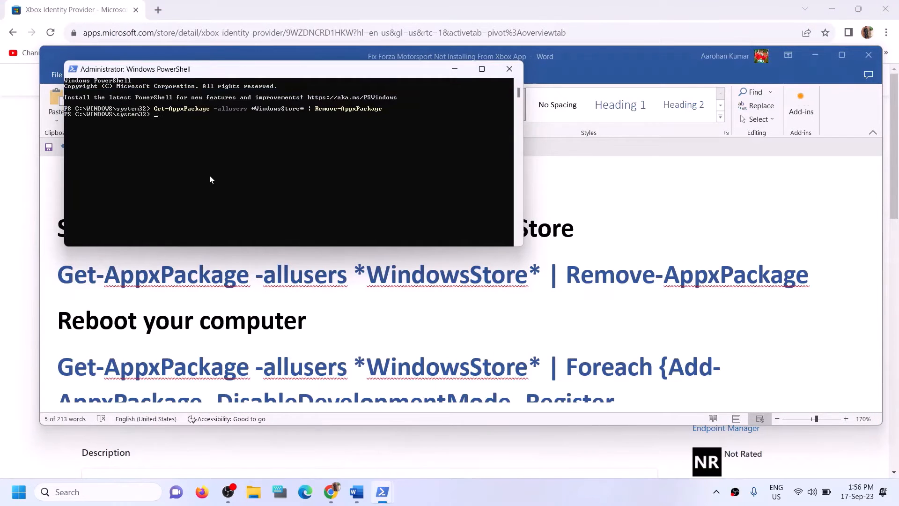
Step: Copy the "Get-AppxPackage -allusers *WindowsStore* | Foreach {Add-AppxPackage -DisableDevelopmentMode -Register “$($_.InstallLocation)\AppXManifest.xml”}" command from the Word document
left_click(350, 318)
scroll(299, 311, "down", 1)
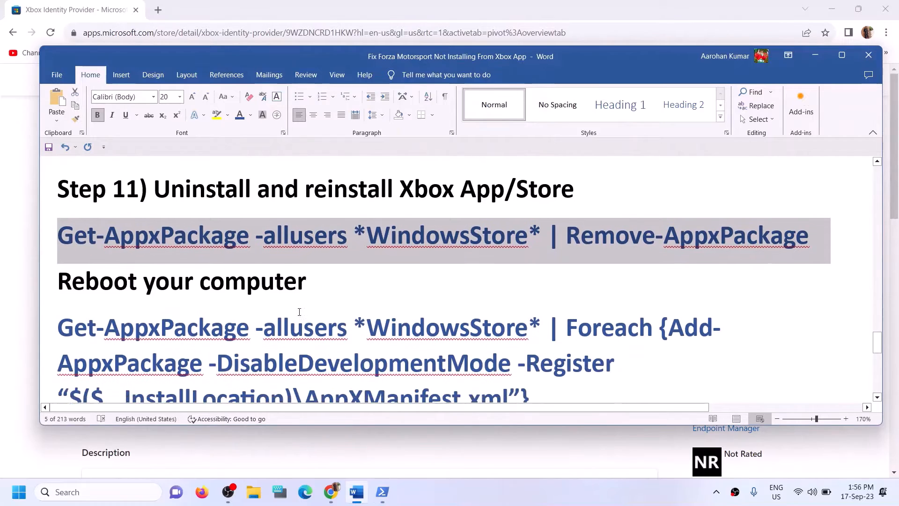
left_click_drag(64, 273, 333, 271)
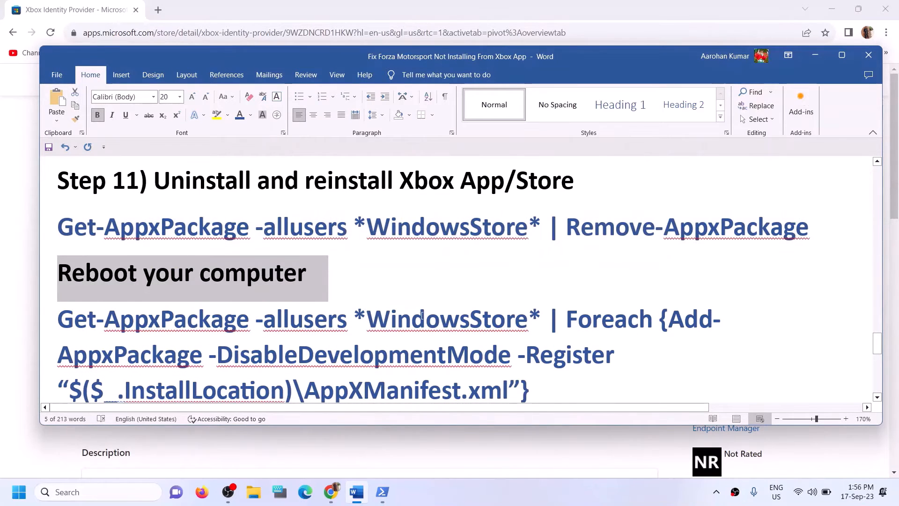
scroll(538, 343, "down", 1)
left_click_drag(538, 343, 83, 282)
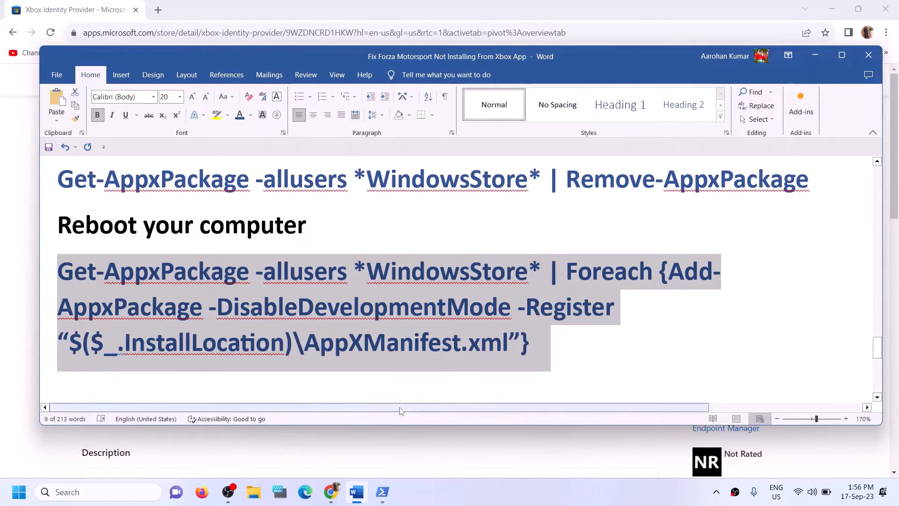
mouse_move(385, 494)
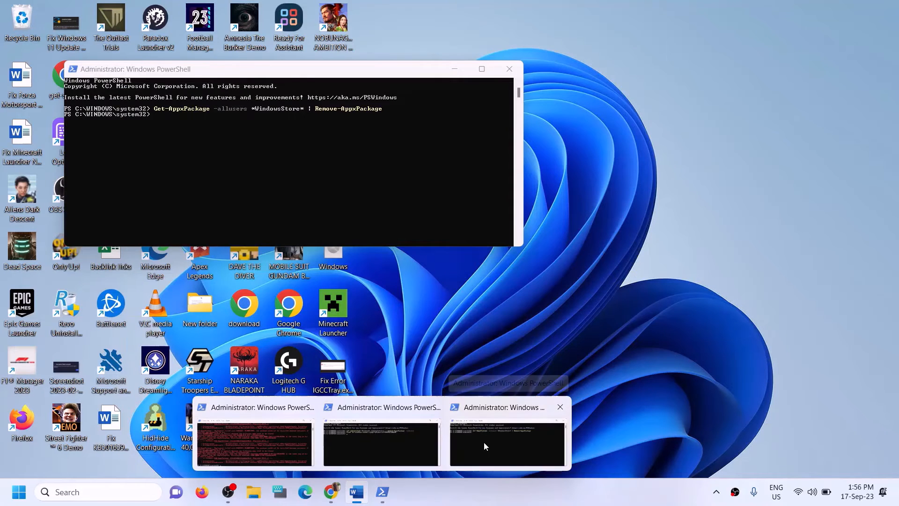
left_click(484, 442)
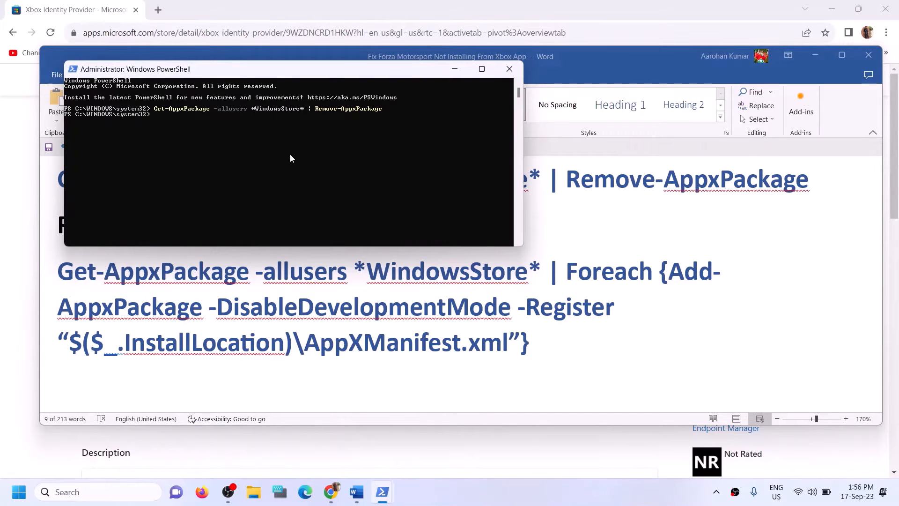
key("alt+Tab")
triple_click(93, 217)
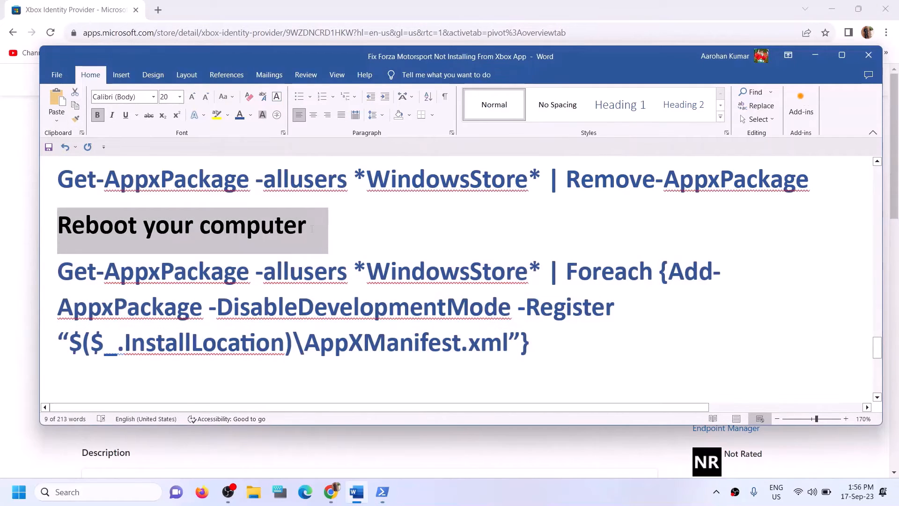
Step: Switch to the administrator PowerShell window used for the store removal and run the copied Foreach {Add-AppxPackage ...} command to re-register WindowsStore
left_click(385, 491)
left_click(384, 494)
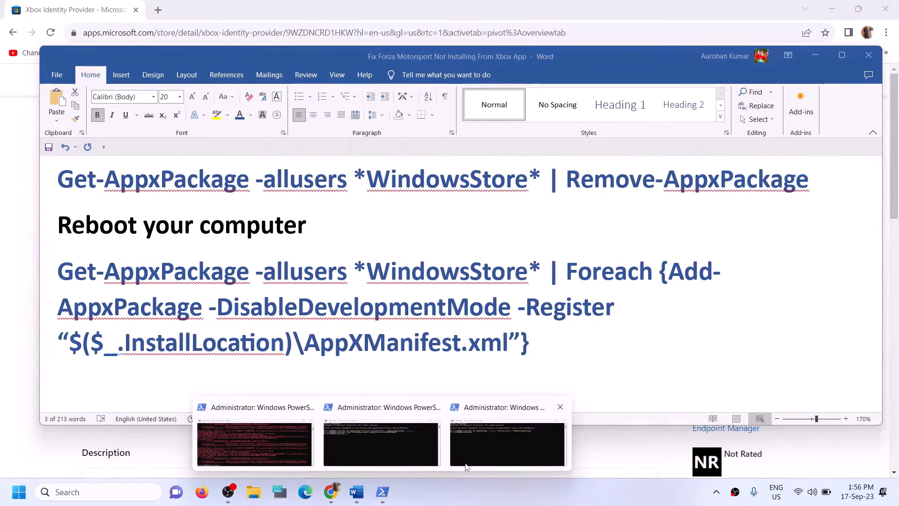
left_click(468, 461)
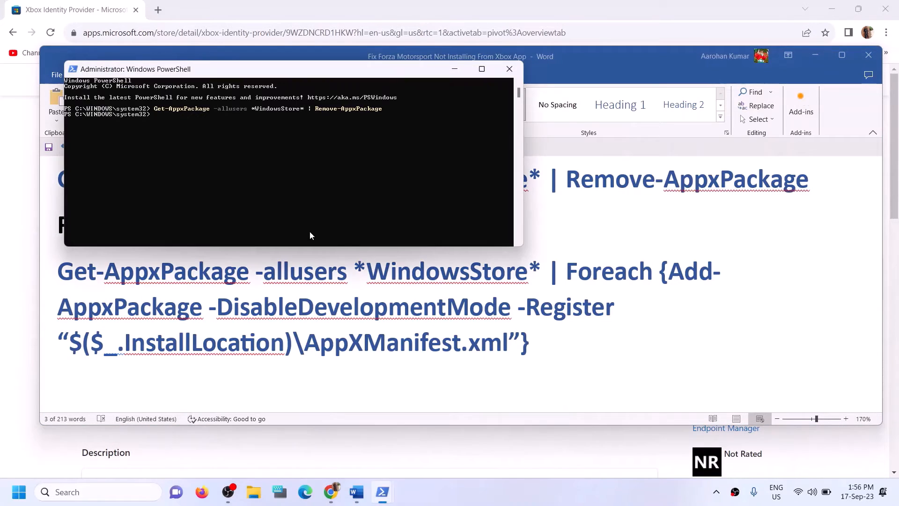
right_click(179, 141)
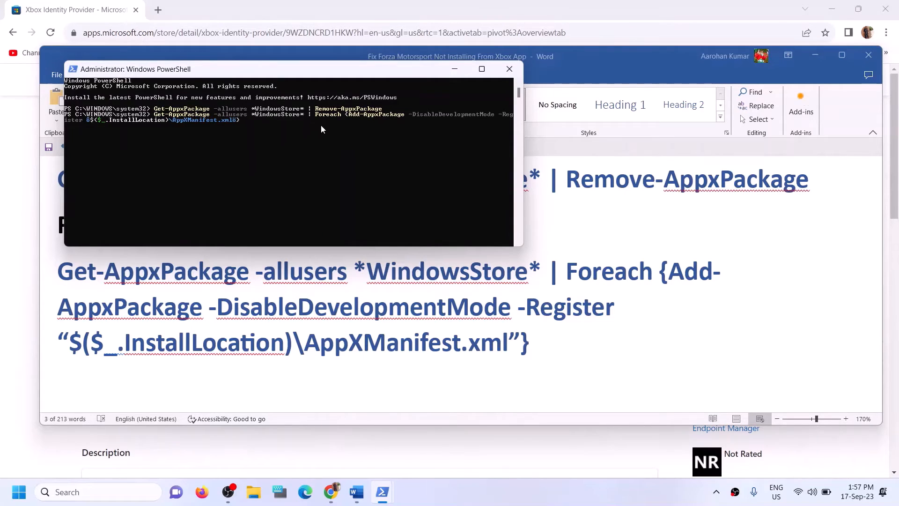
key("Return")
left_click(88, 492)
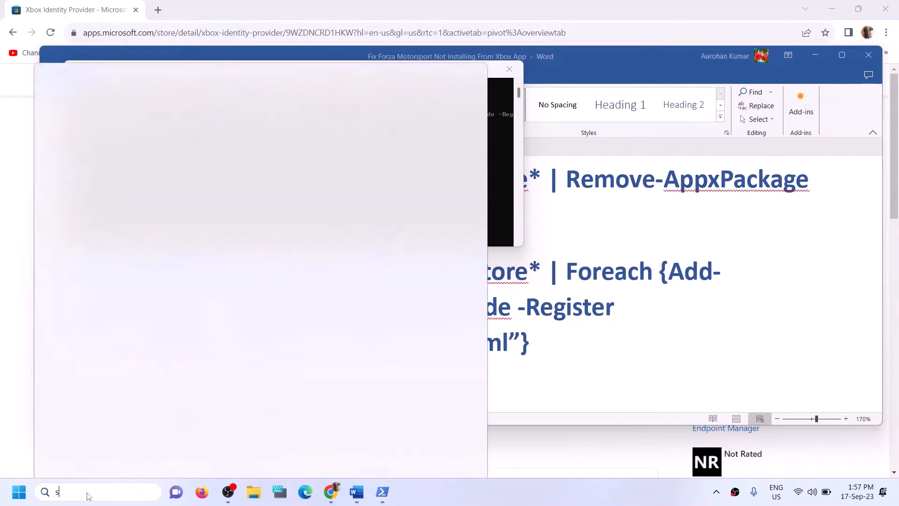
type("store")
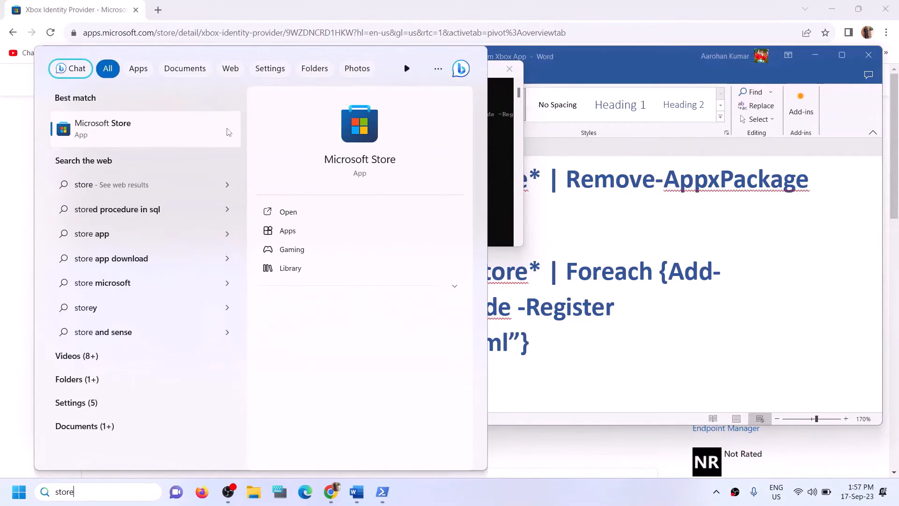
left_click(585, 338)
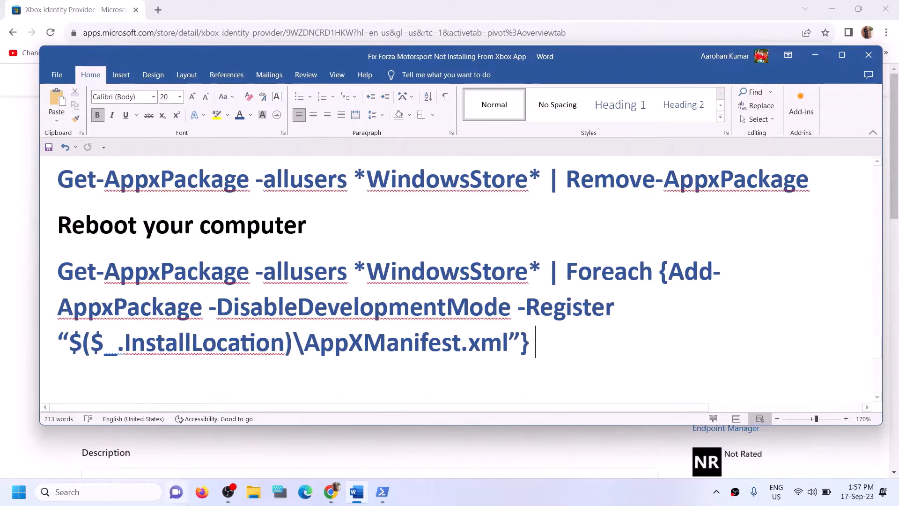
Step: Search Windows for "store" and open Microsoft Store
left_click(109, 490)
type("store")
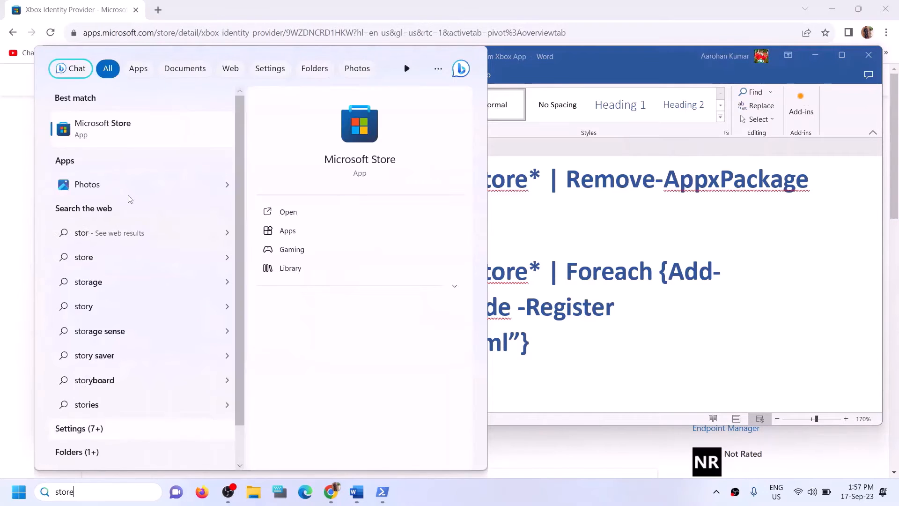
left_click(373, 127)
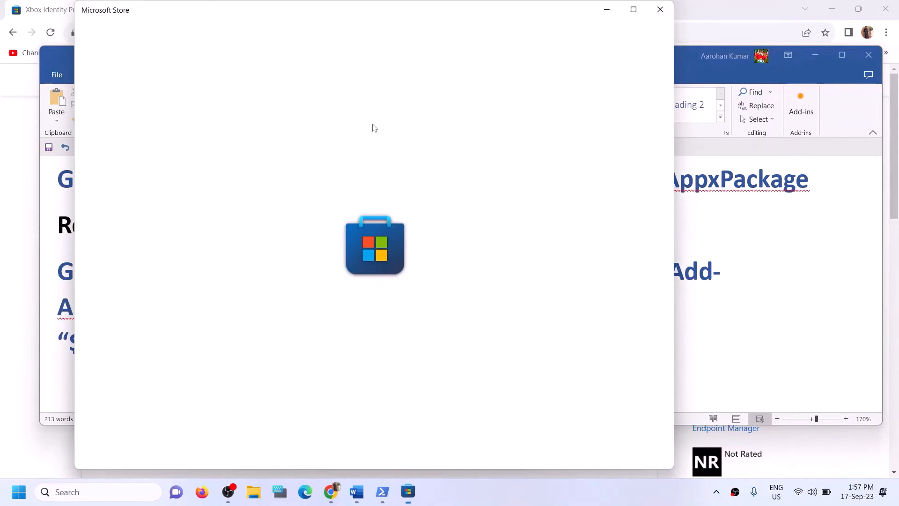
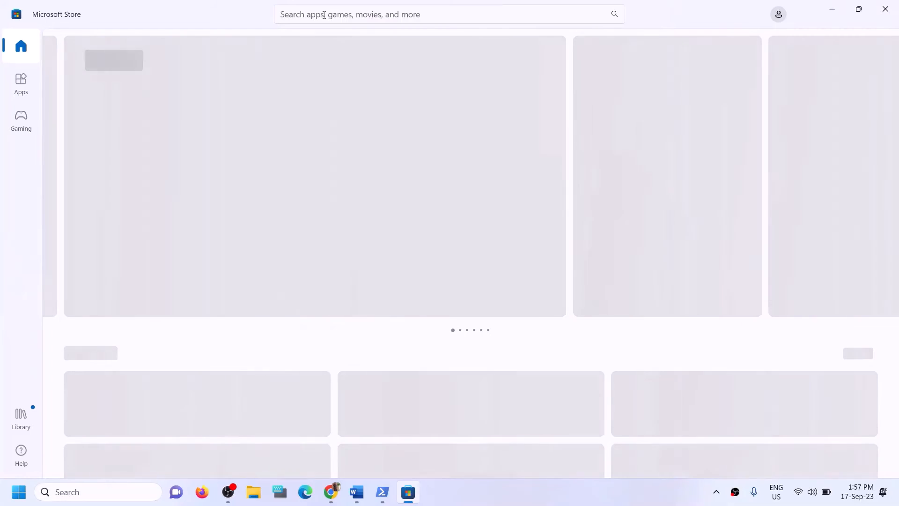
Step: Search the store for "xbox" and open the Xbox app's page
left_click(324, 14)
type("x")
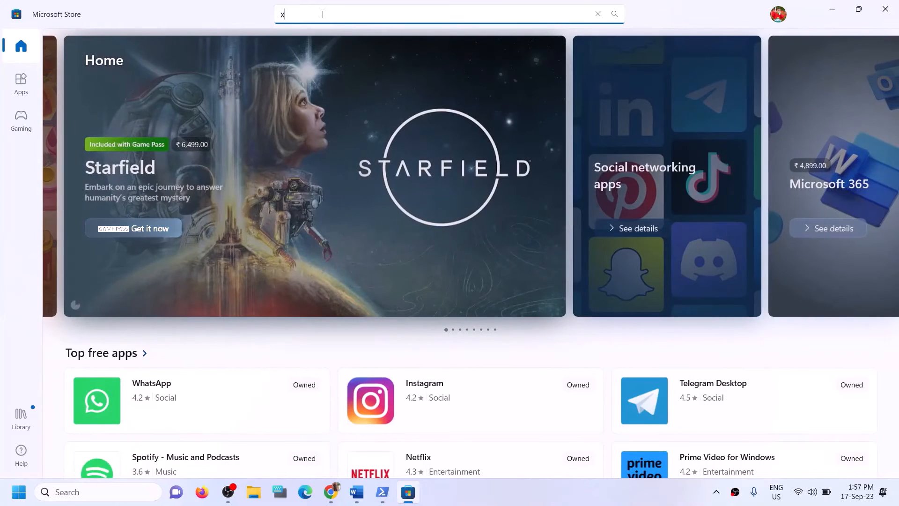
type("box")
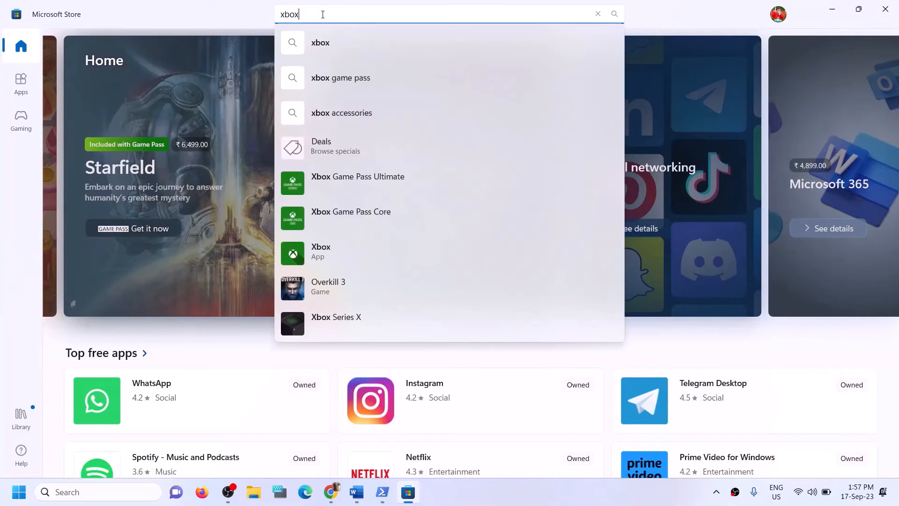
left_click(330, 246)
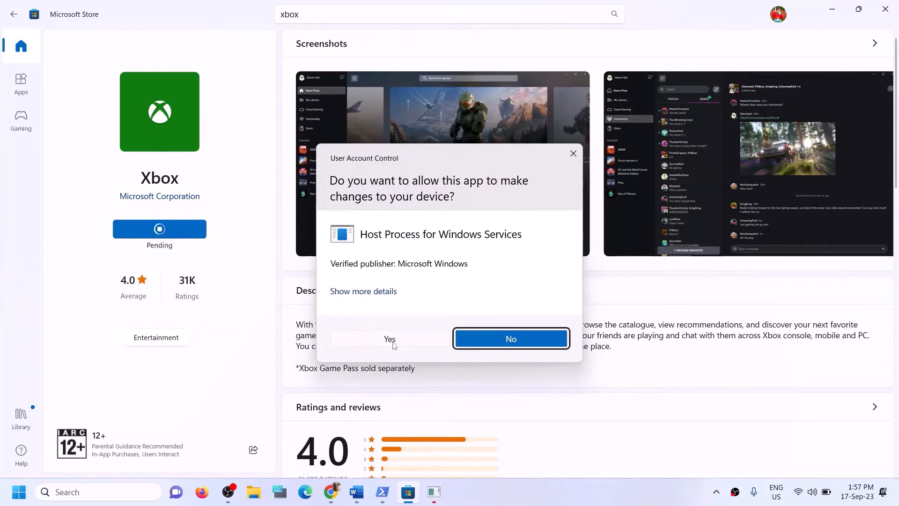
Step: Grant Host Process for Windows Services permission to make changes so the Xbox app can be installed
left_click(382, 335)
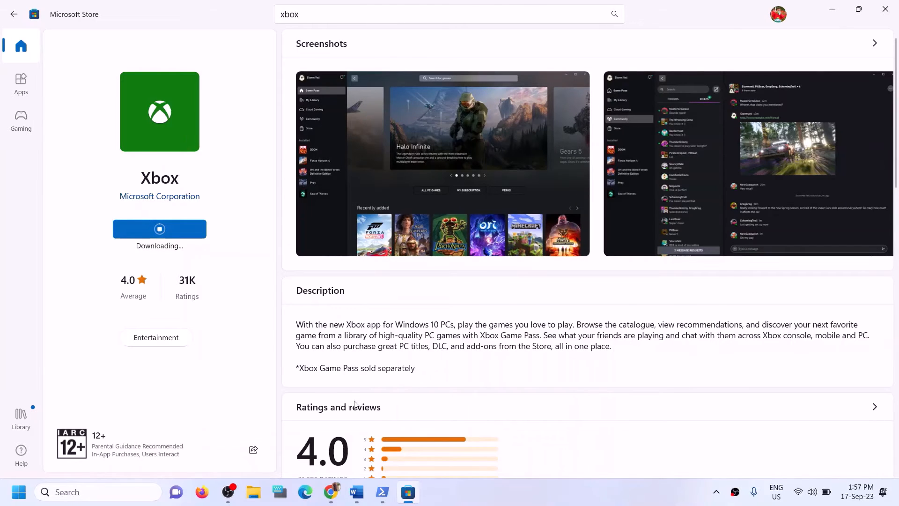
Step: Switch to the Word document and read Step 12 about installing to the C drive or a different drive
left_click(357, 492)
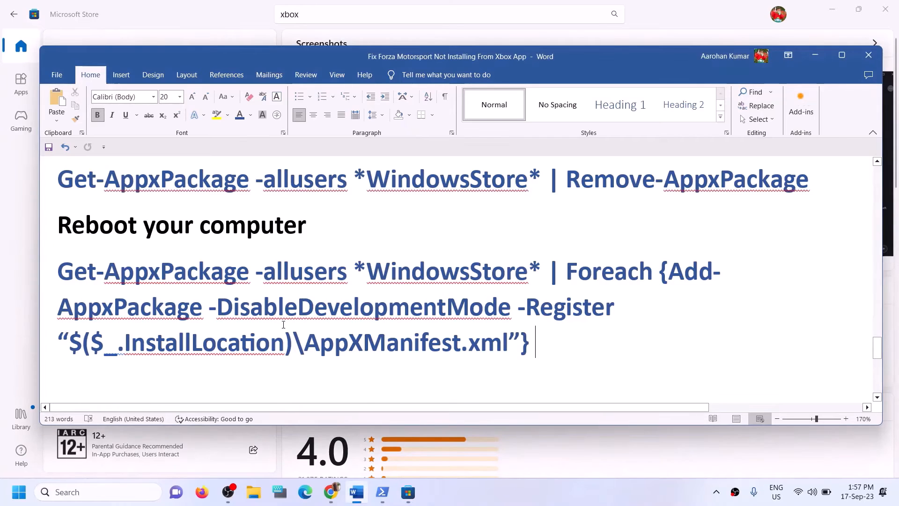
scroll(283, 324, "down", 3)
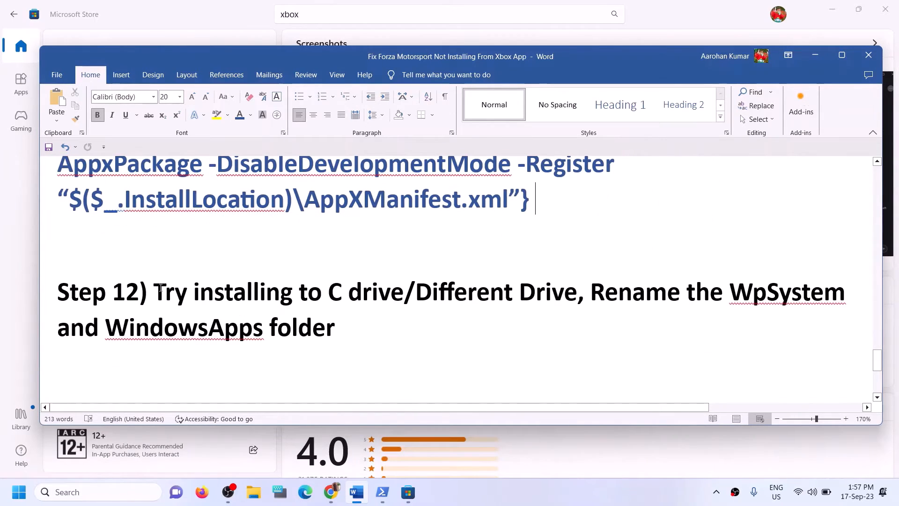
left_click_drag(154, 292, 388, 299)
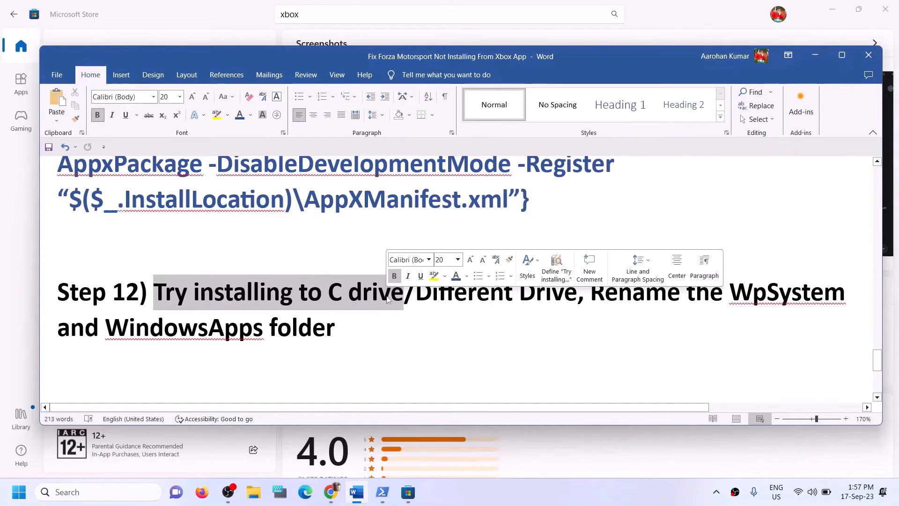
left_click(432, 298)
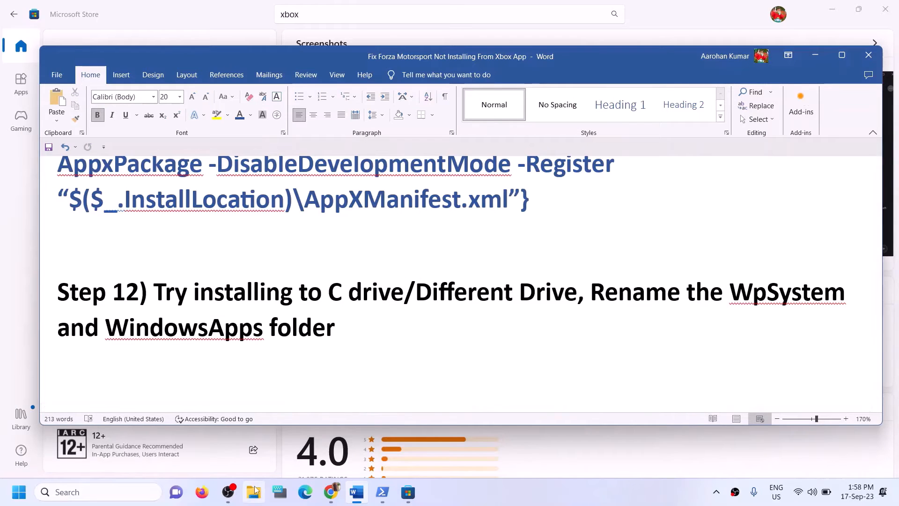
key("super+e")
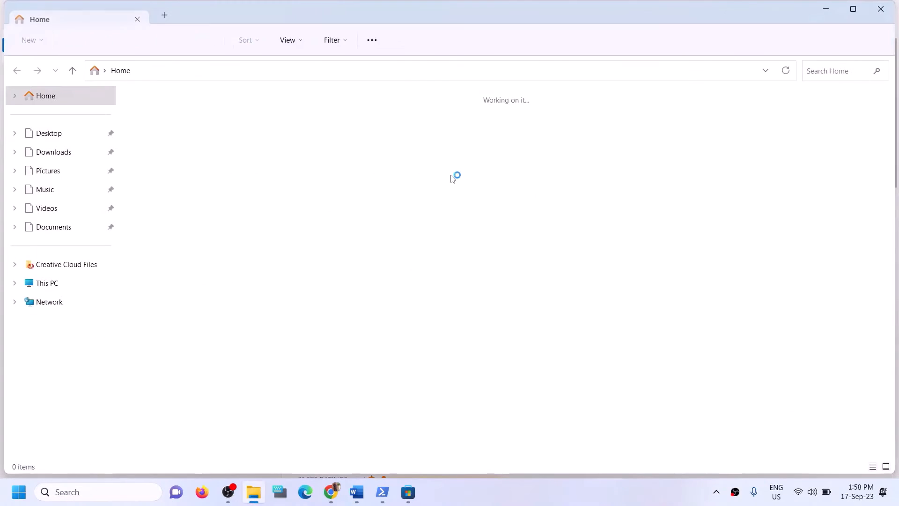
left_click(880, 9)
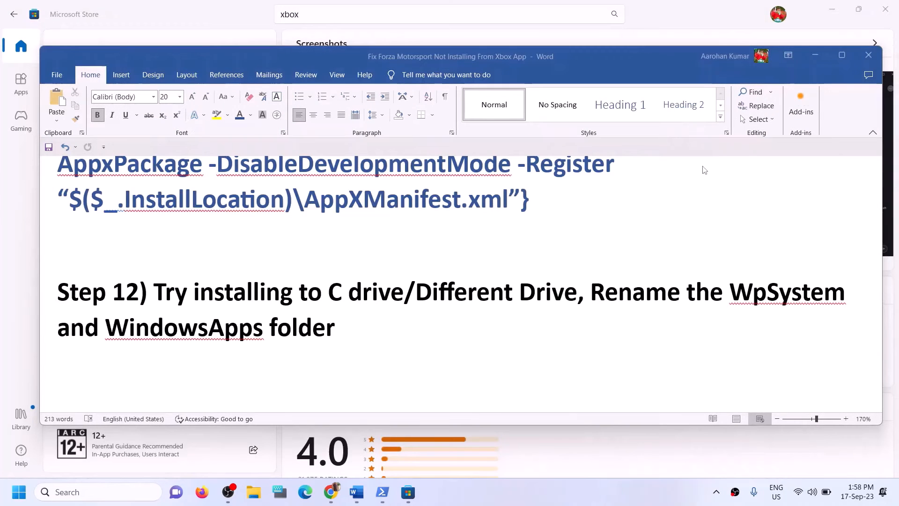
Step: Open Windows Settings and look through its Apps section, including Advanced app settings and Installed apps
key("super+i")
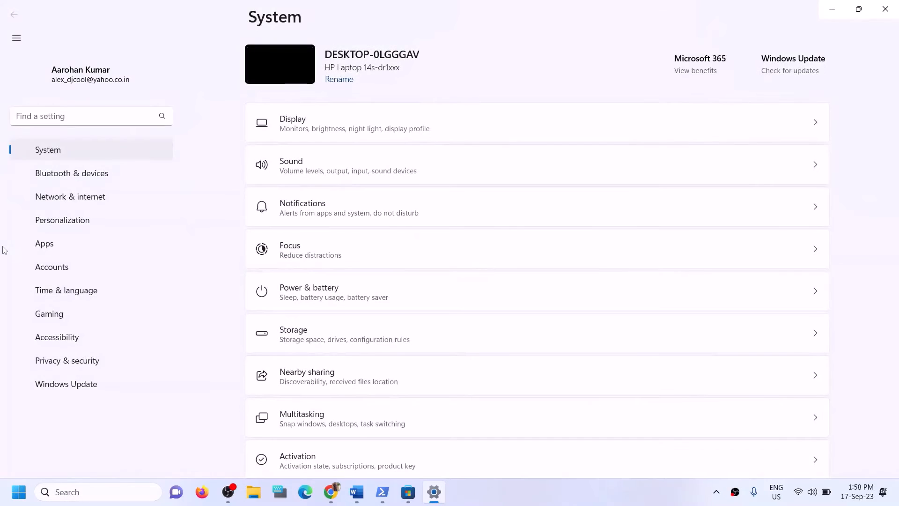
left_click(64, 228)
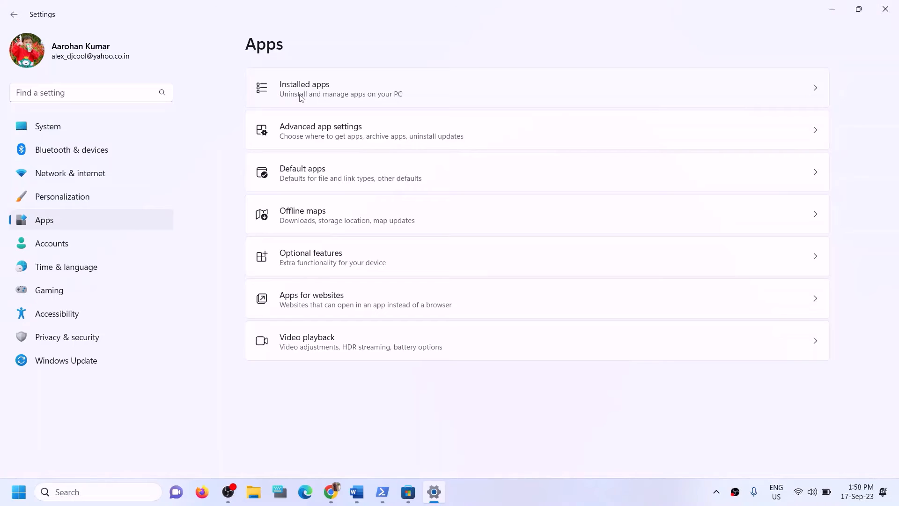
left_click(342, 139)
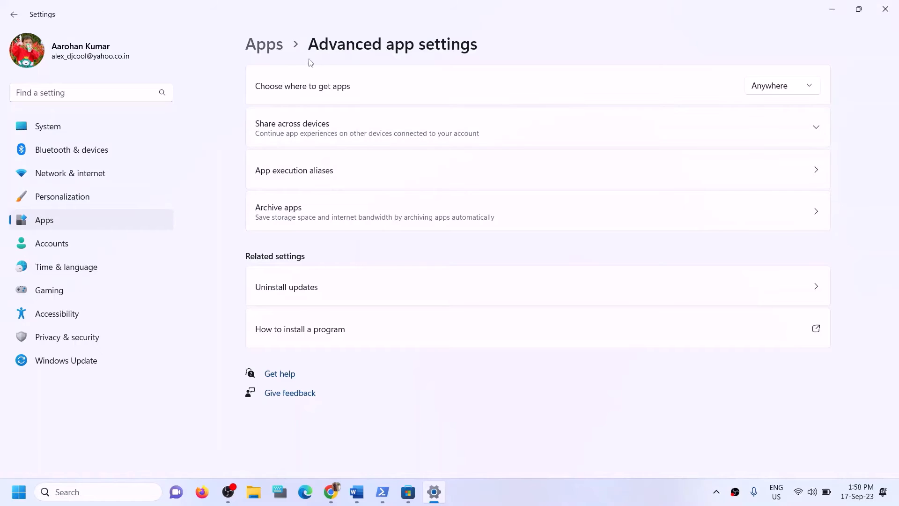
left_click(284, 55)
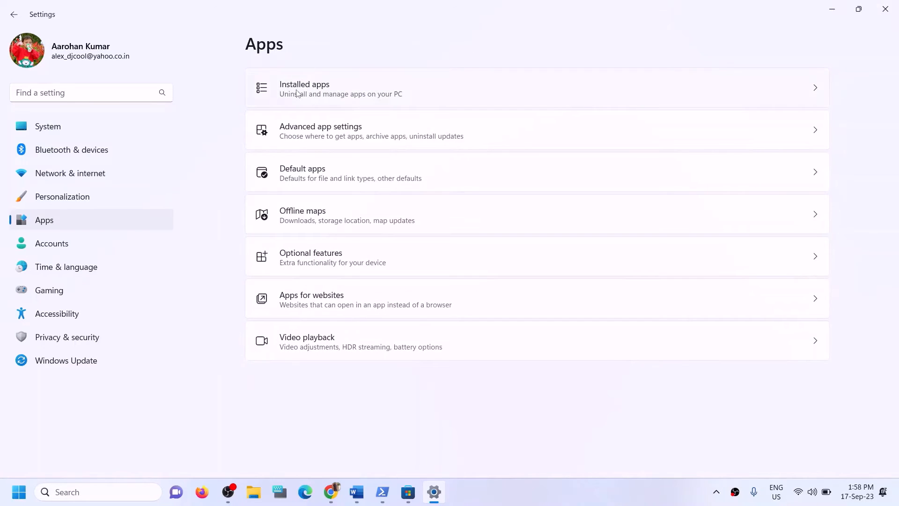
left_click(295, 93)
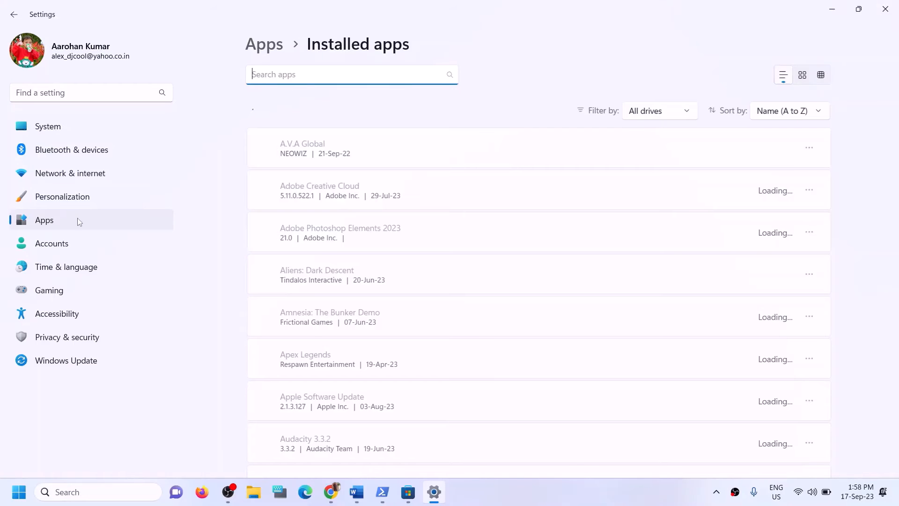
Step: Open the System storage settings and go to the advanced page for where new content is saved
left_click(44, 128)
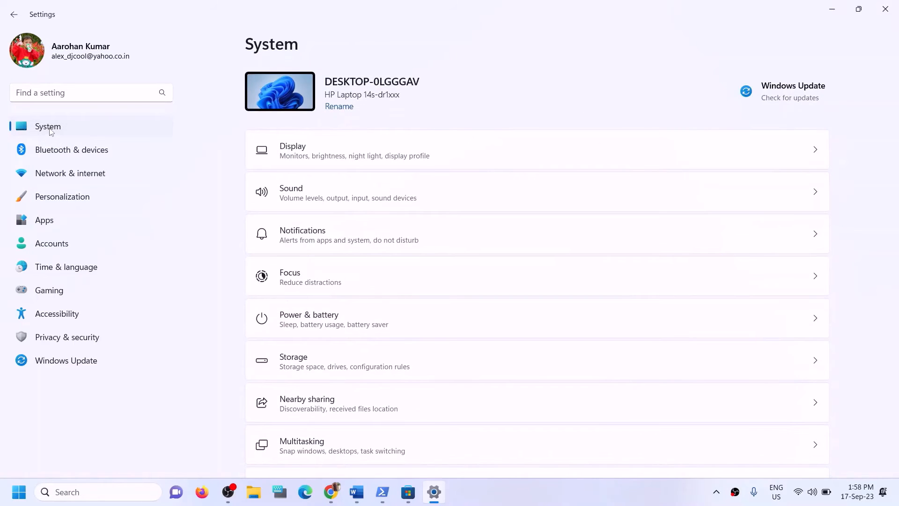
scroll(317, 290, "down", 3)
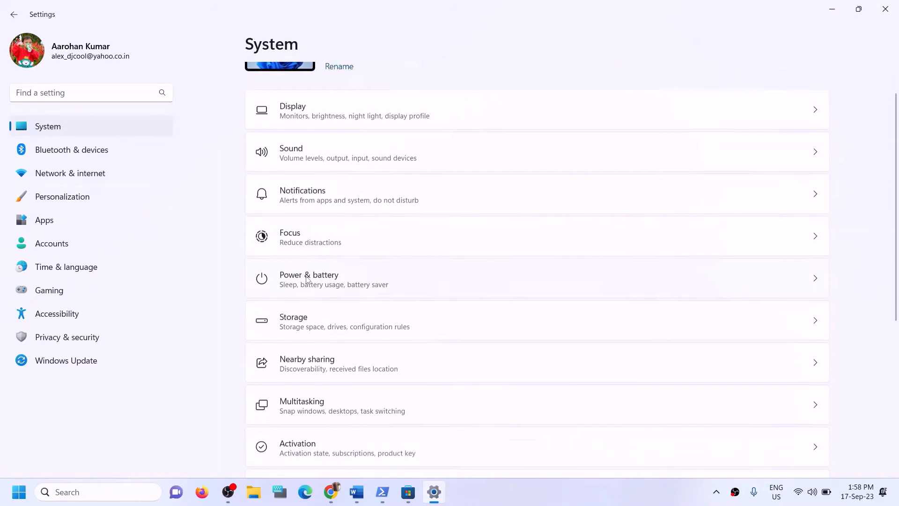
left_click(320, 175)
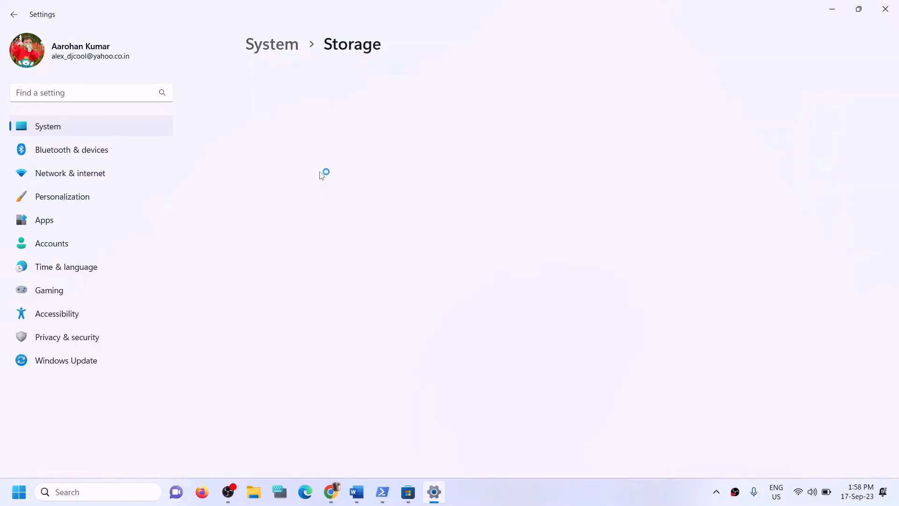
scroll(399, 274, "down", 3)
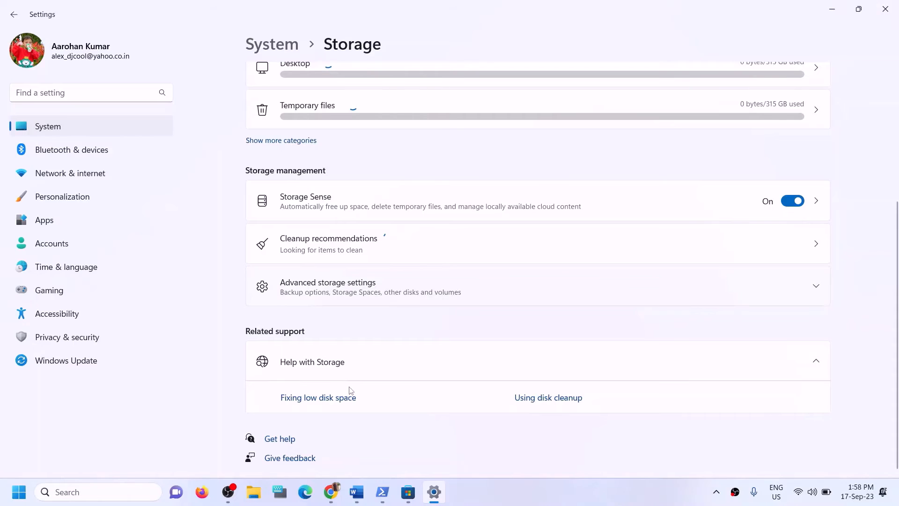
left_click(342, 285)
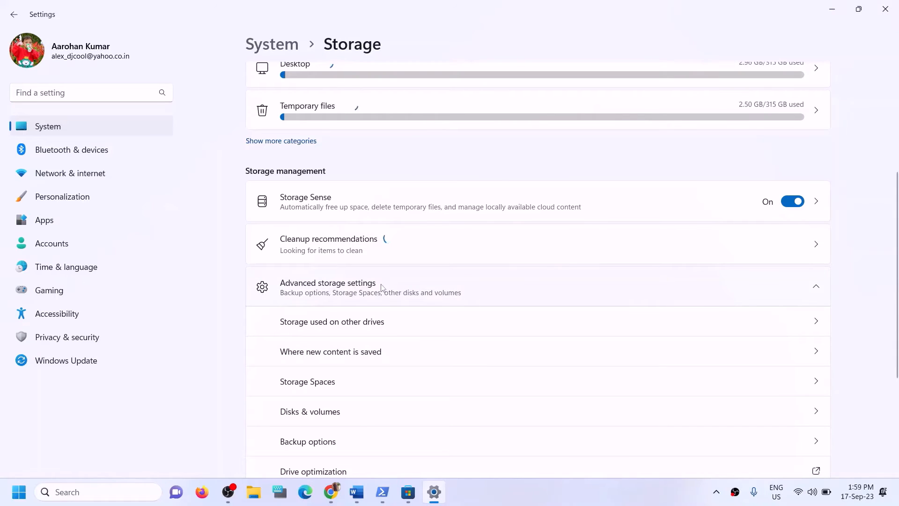
scroll(335, 293, "down", 2)
left_click(324, 296)
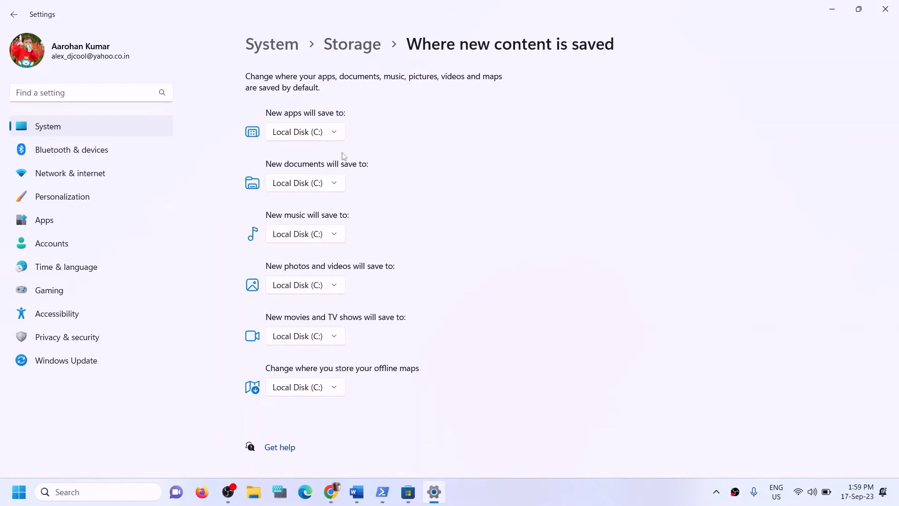
Step: Check which drives are offered for saving new apps, comparing them with Step 12 in the Word document
left_click(337, 137)
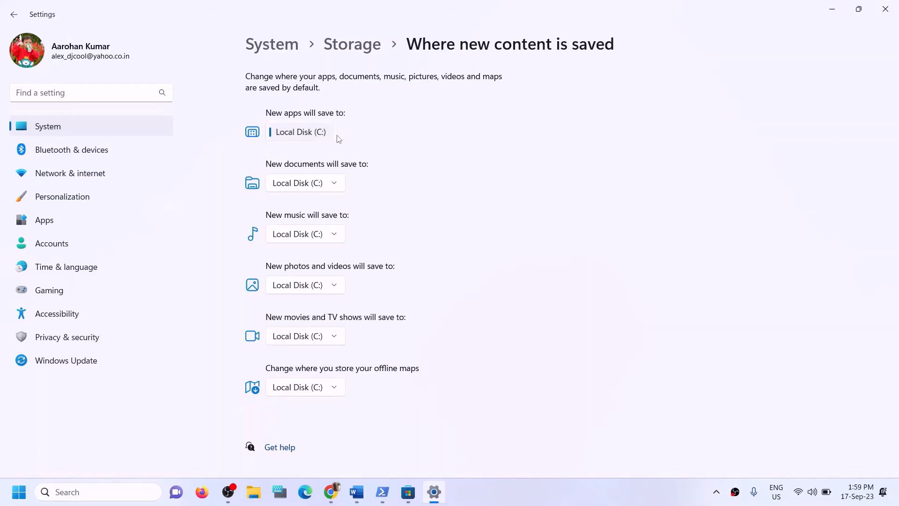
left_click(363, 123)
left_click(357, 492)
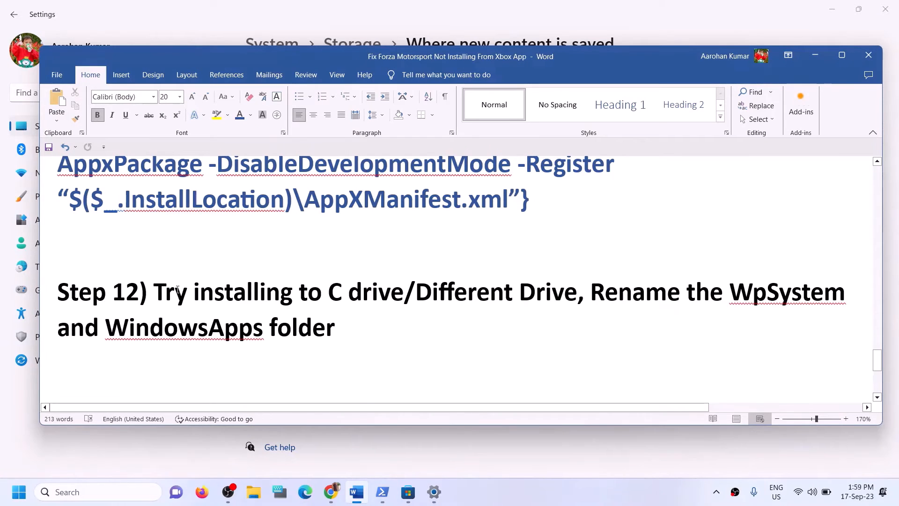
left_click_drag(154, 291, 405, 291)
left_click(809, 56)
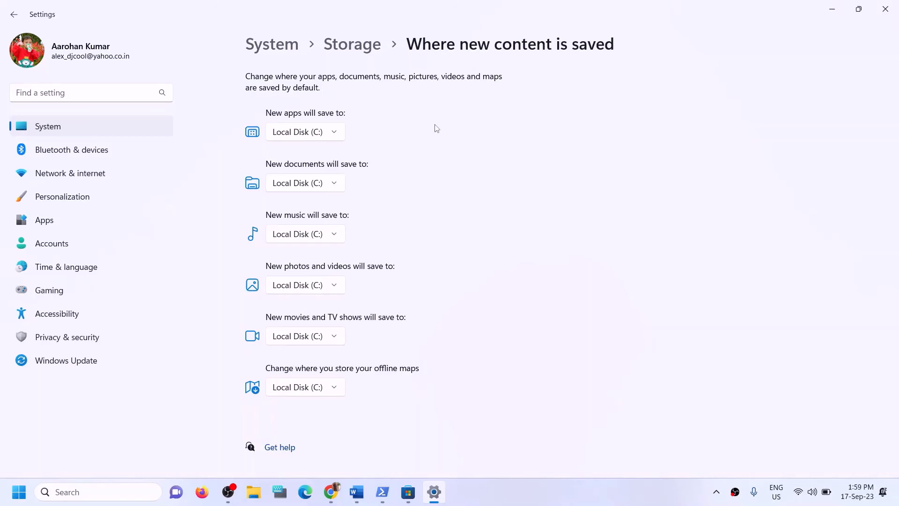
left_click(338, 133)
left_click(298, 137)
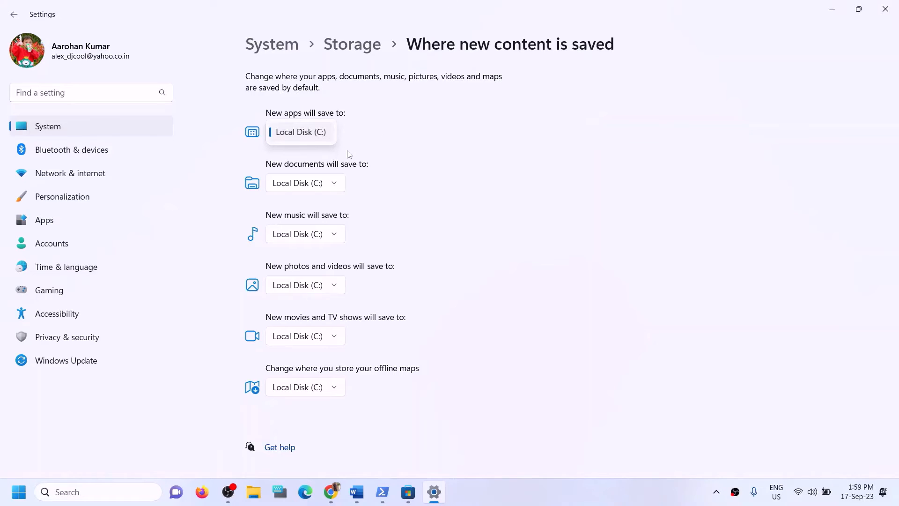
left_click(379, 145)
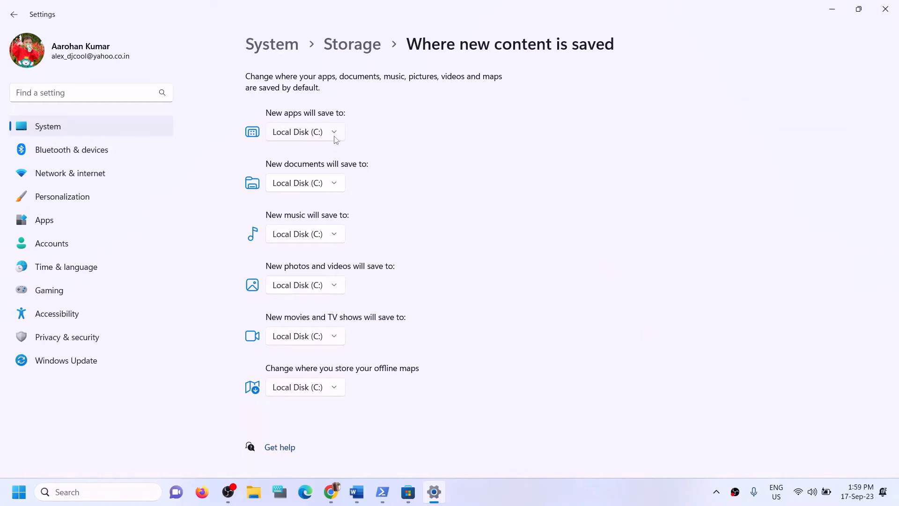
left_click(334, 136)
left_click(584, 139)
Step: Reread the part of Step 12 in the Word document on trying the C drive or a different drive, then return to Settings
left_click(357, 492)
left_click(391, 292)
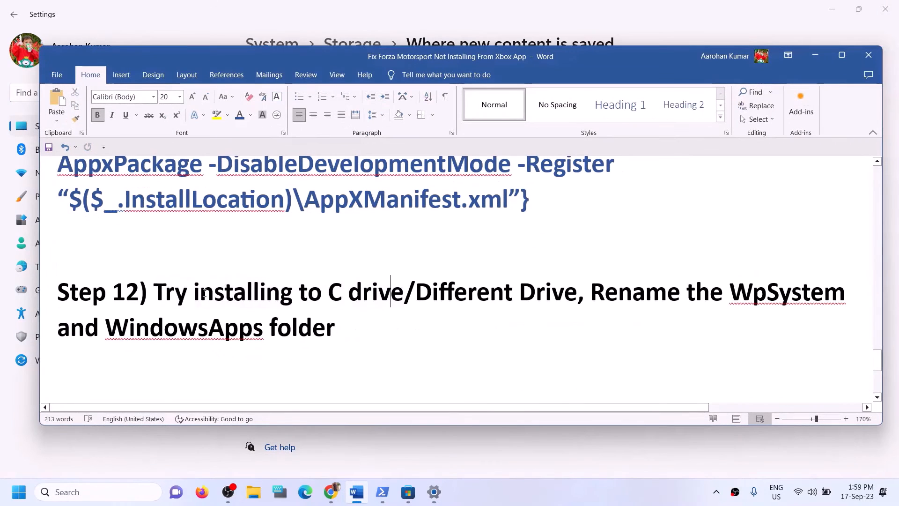
left_click_drag(154, 291, 404, 292)
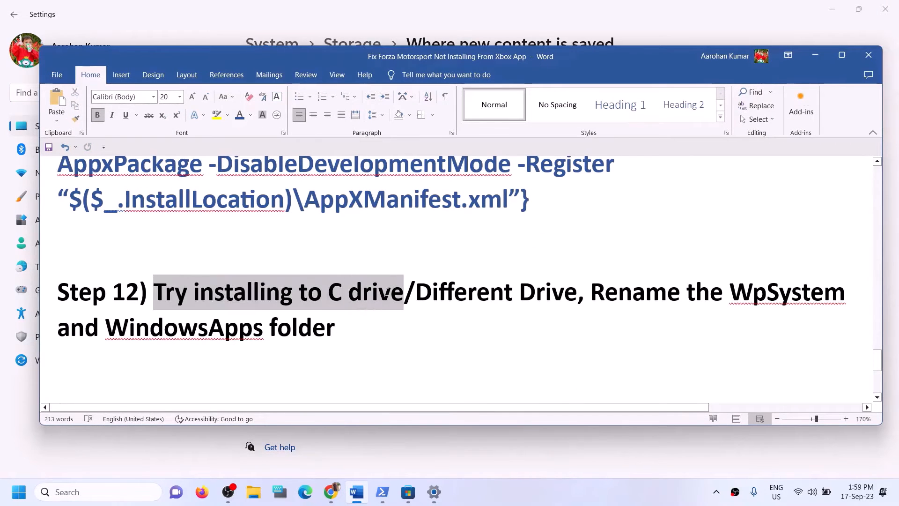
left_click(340, 323)
left_click_drag(195, 292, 563, 295)
left_click(813, 57)
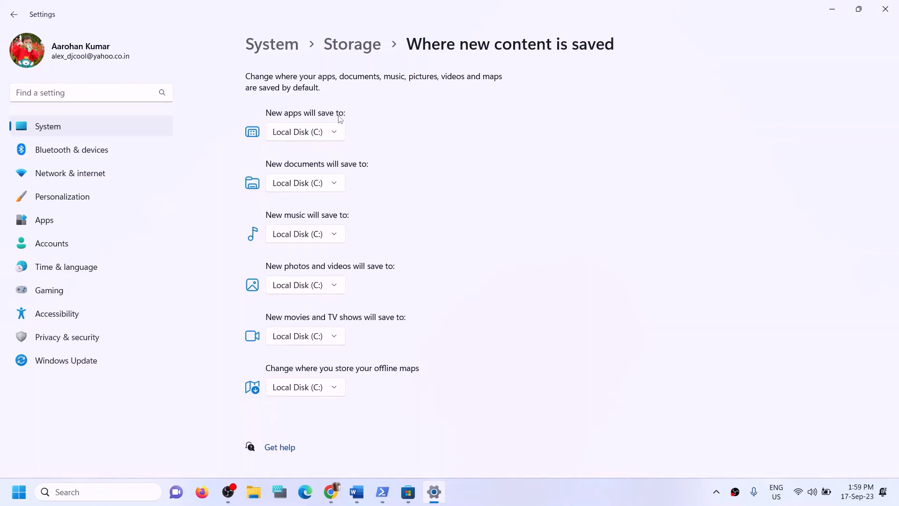
Step: Close the File Explorer window and set new apps to save to Local Disk (D:)
left_click(337, 131)
key("super+e")
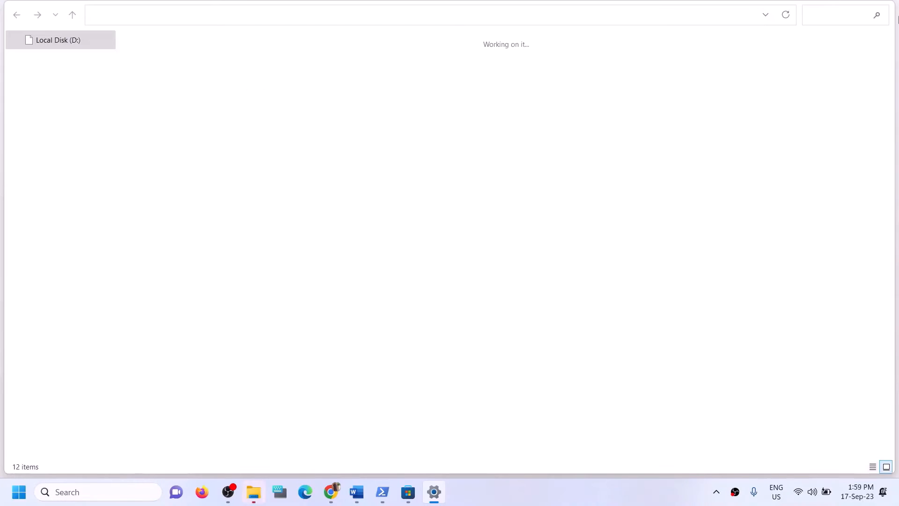
left_click(885, 8)
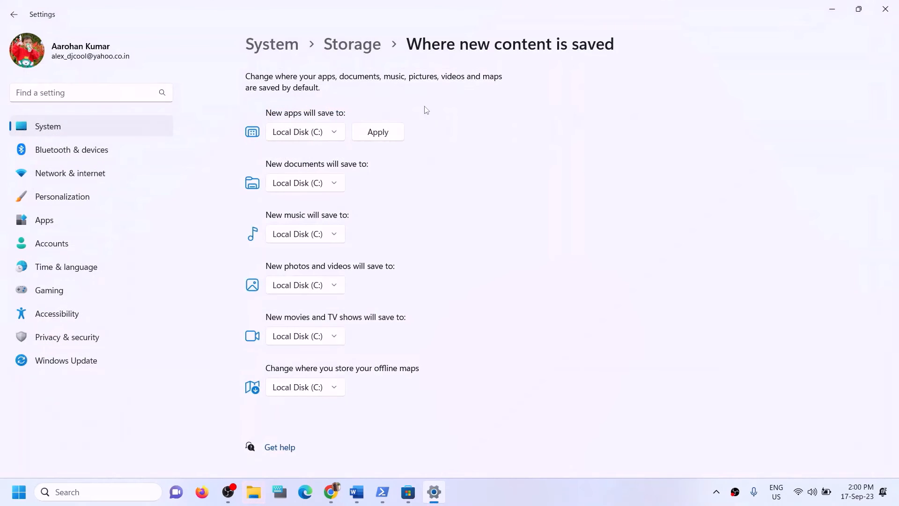
left_click(335, 135)
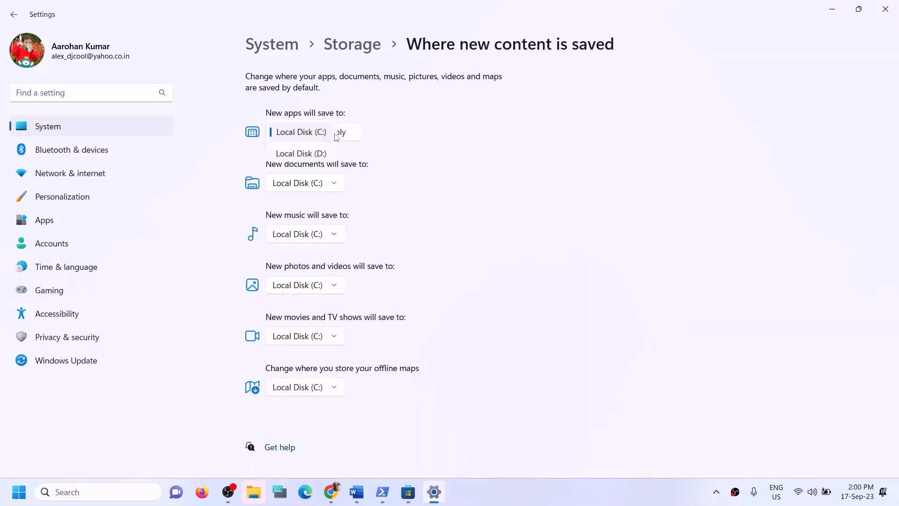
left_click(307, 154)
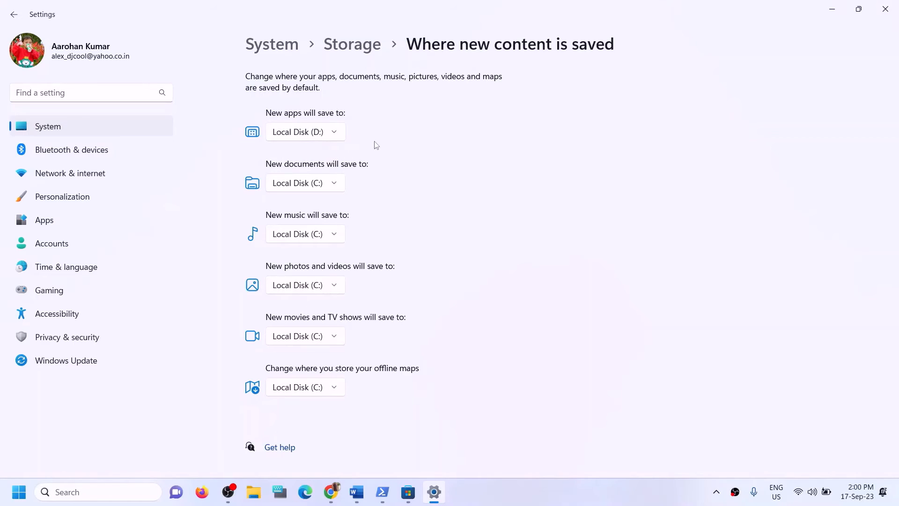
Step: Switch the save location for new apps back to Local Disk (C:) and apply it
left_click(335, 137)
left_click(322, 115)
left_click(364, 135)
Step: Change the save location for new apps to Local Disk (D:), apply it and close Settings
left_click(327, 137)
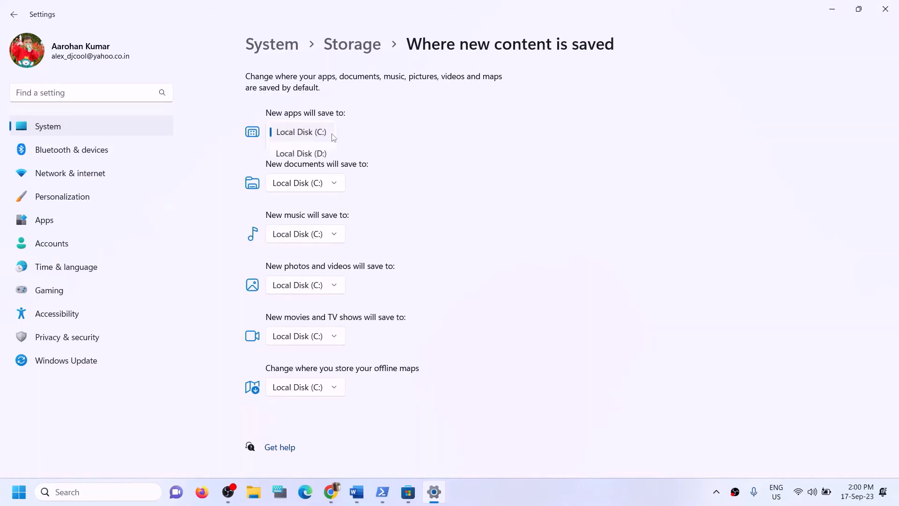
left_click(309, 154)
left_click(378, 136)
left_click(339, 134)
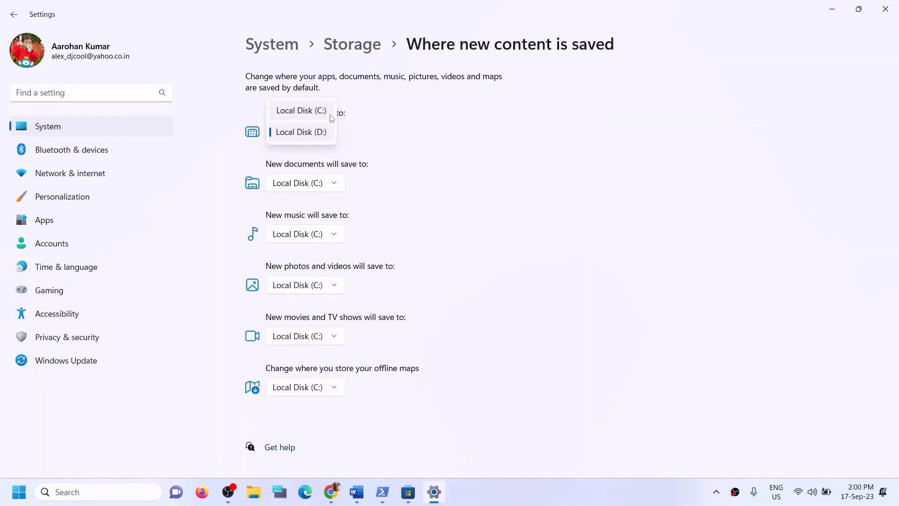
left_click(402, 139)
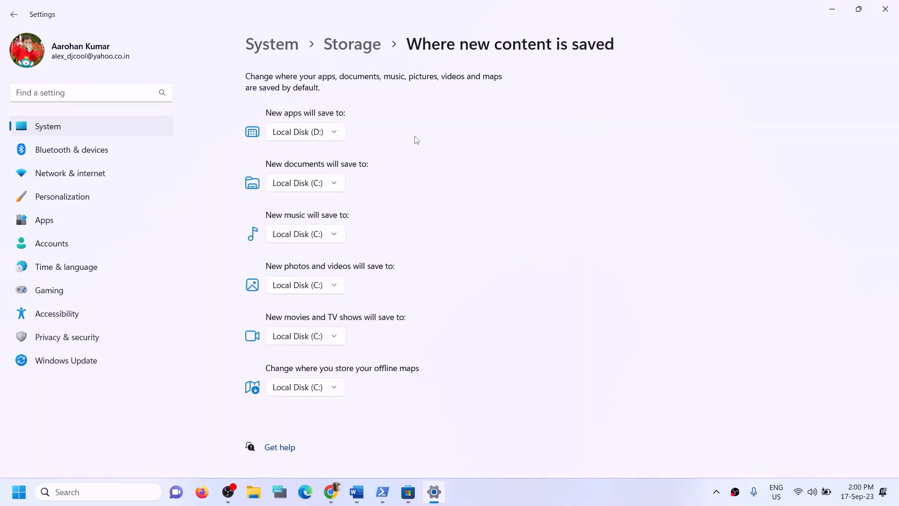
left_click(887, 9)
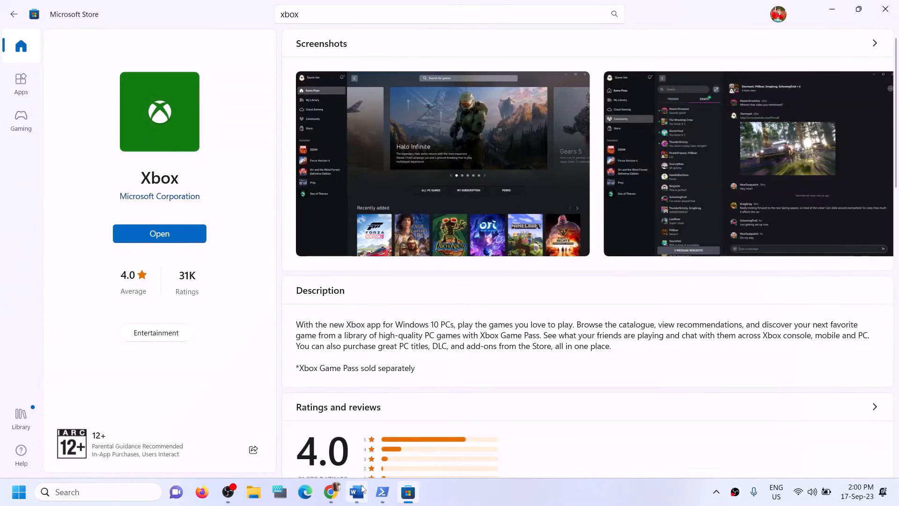
Step: Switch back to the Word document and return to the Step 12 instructions
left_click(356, 491)
left_click(226, 287)
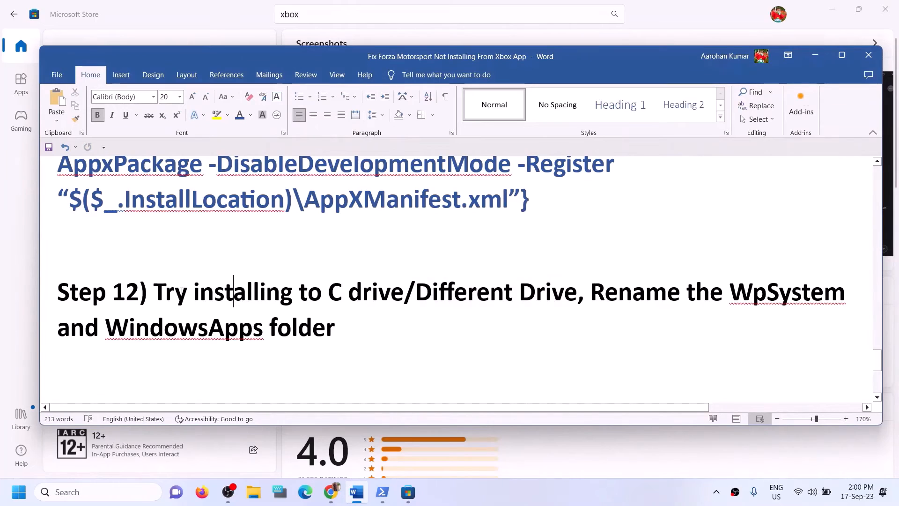
Step: Read the Step 12 instruction about installing to a different drive and renaming the WpSystem and WindowsApps folders
left_click_drag(154, 291, 527, 292)
left_click(536, 292)
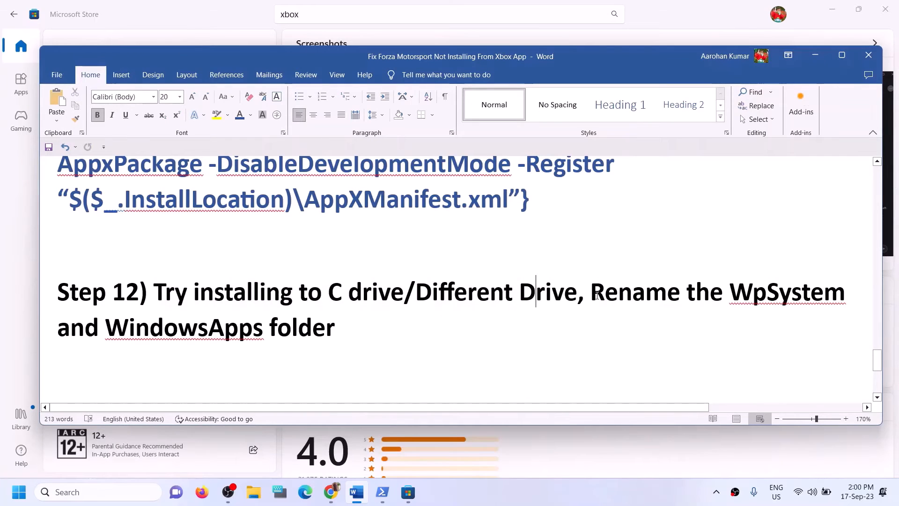
left_click_drag(591, 294, 727, 331)
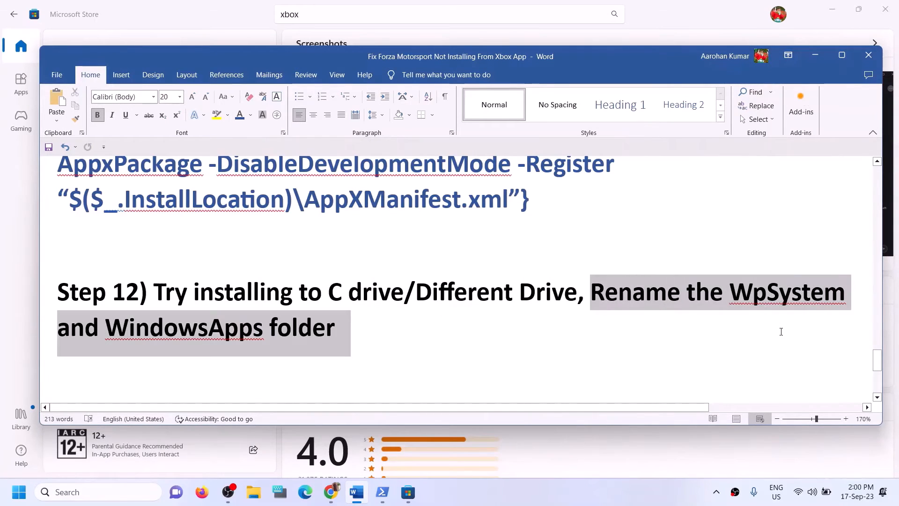
left_click(127, 335)
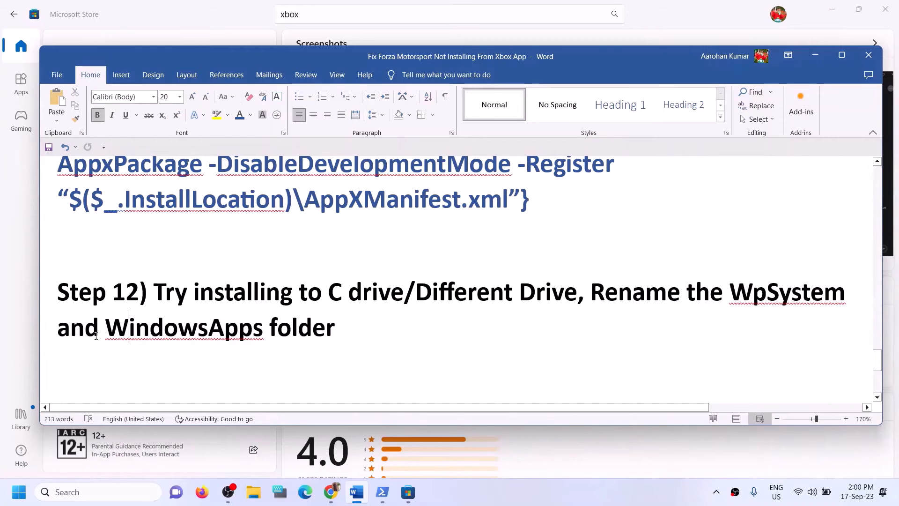
left_click_drag(98, 333, 332, 341)
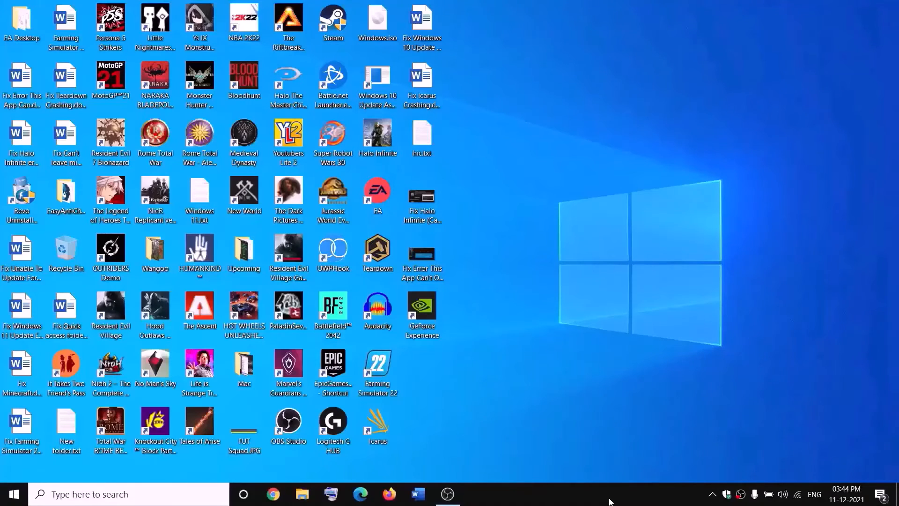
Step: Open New Volume (D:) in File Explorer and locate the WpSystem folder
left_click(304, 494)
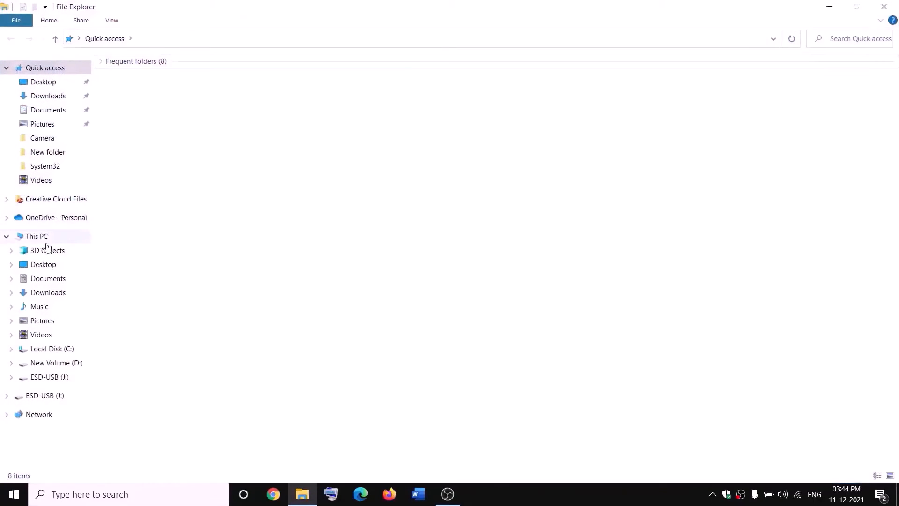
left_click(46, 240)
double_click(335, 175)
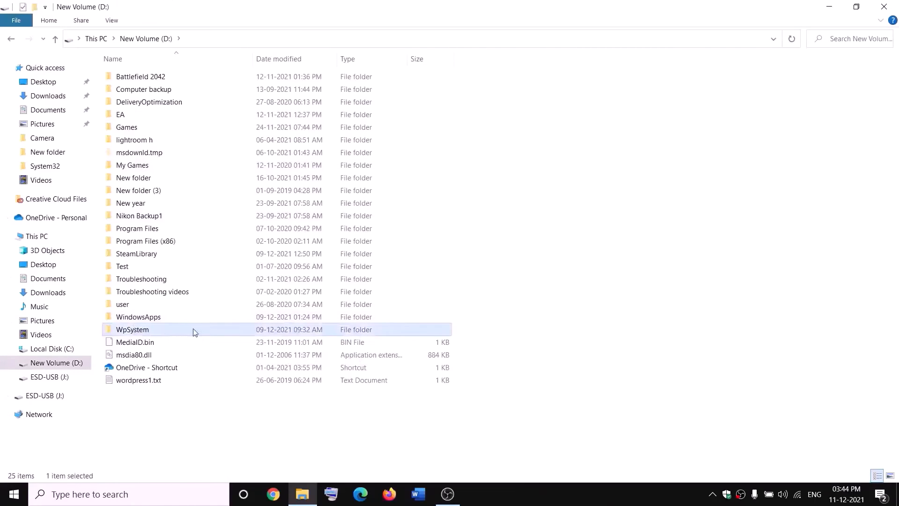
right_click(146, 331)
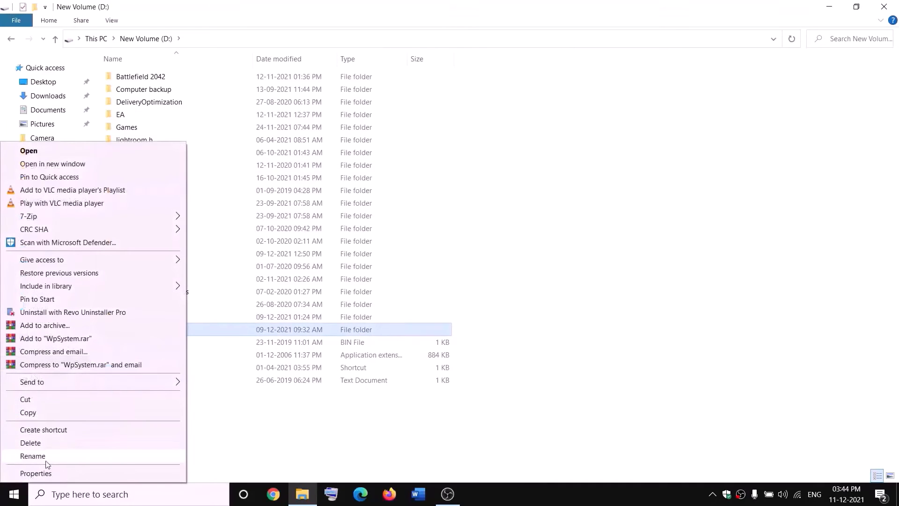
left_click(286, 429)
left_click(285, 429)
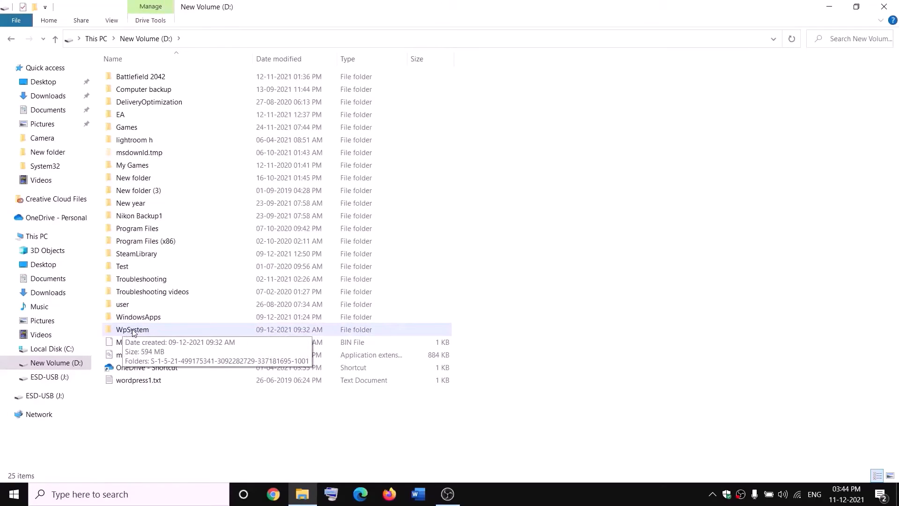
Step: Open the advanced security settings of the WpSystem folder on the D: drive
right_click(131, 331)
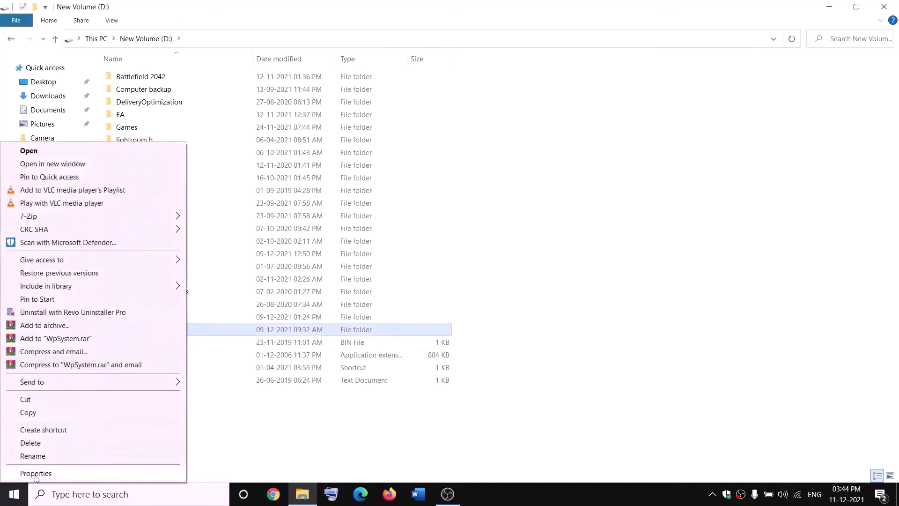
left_click(36, 474)
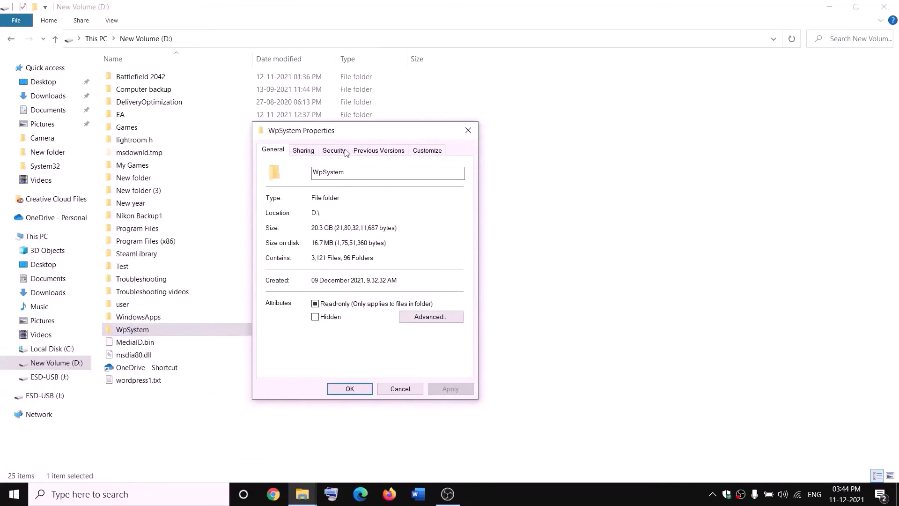
left_click(334, 150)
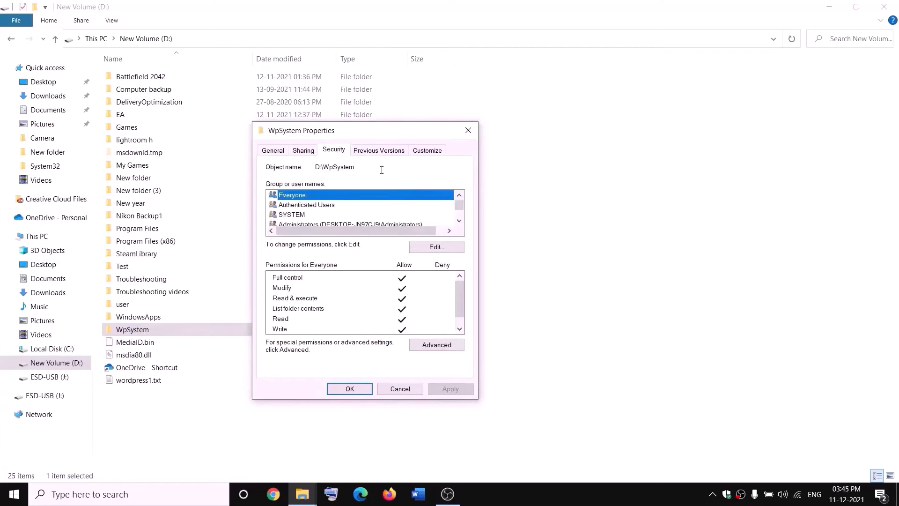
left_click(435, 345)
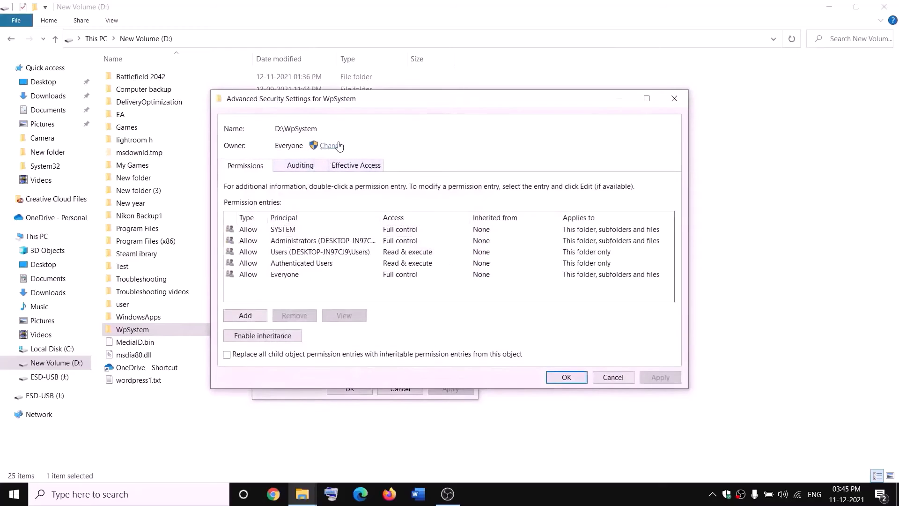
Step: Choose Everyone as the owner of the WpSystem folder, checking the entered name before accepting it
left_click(331, 146)
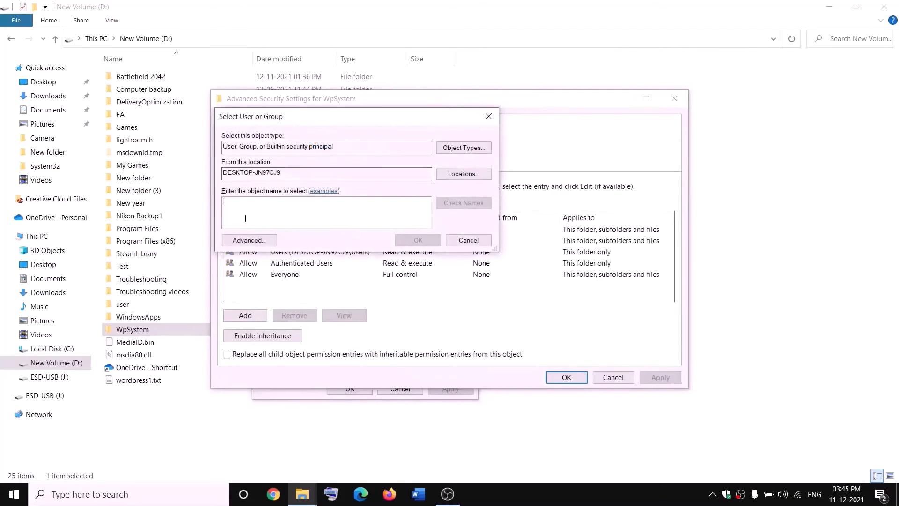
type("w")
key("BackSpace")
type("everyone")
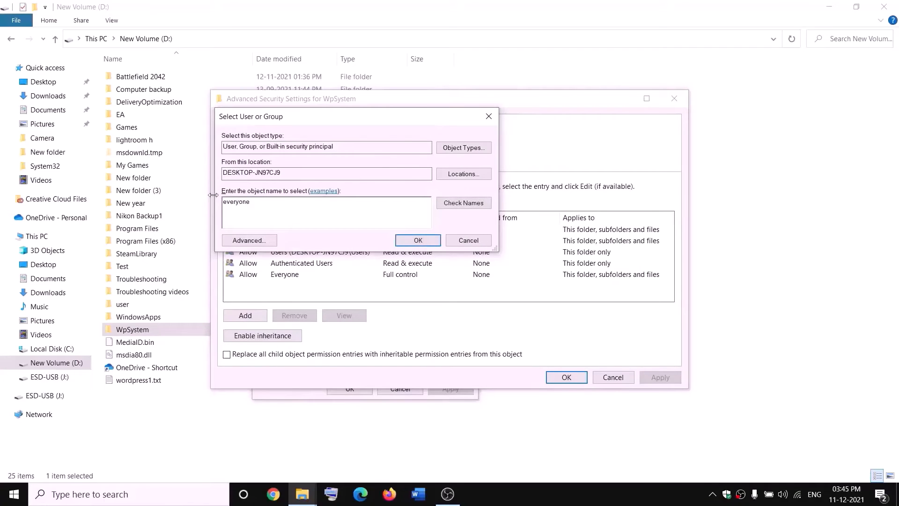
left_click_drag(250, 202, 222, 202)
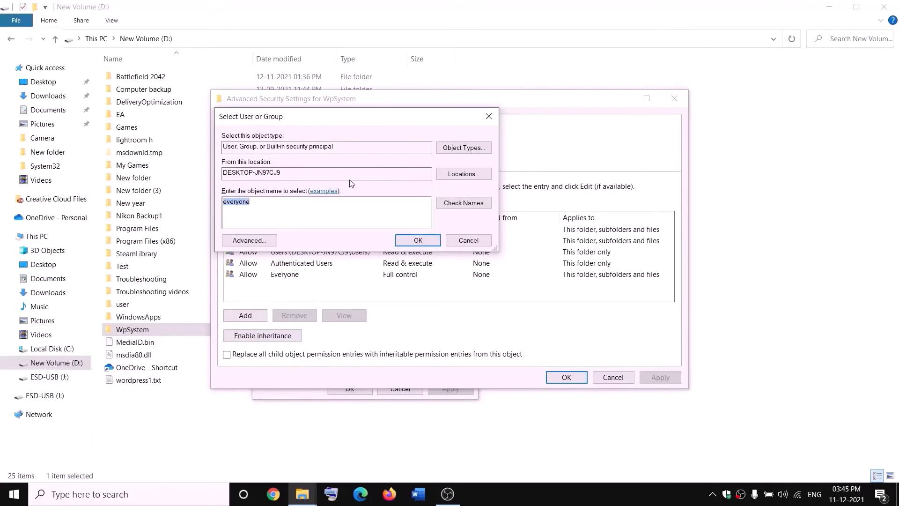
left_click(463, 203)
left_click(418, 240)
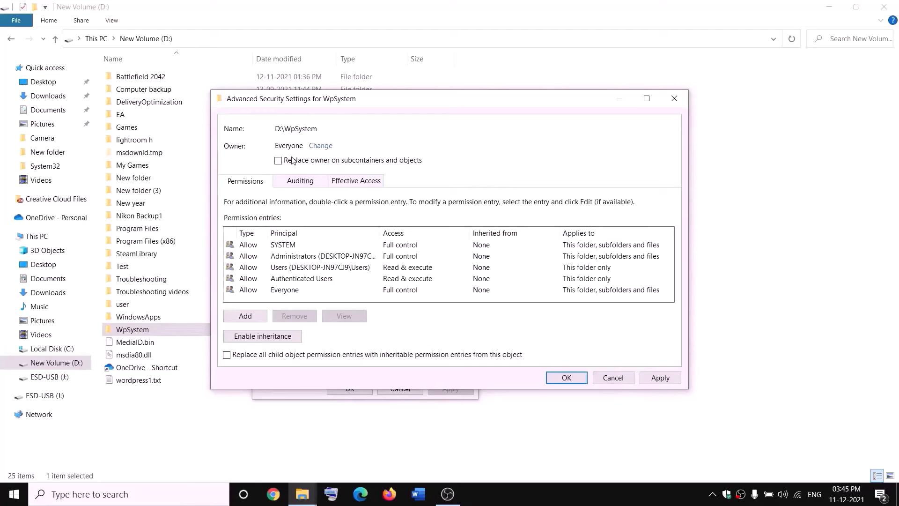
Step: Apply the ownership change to WpSystem, including its subcontainers and objects, and close the folder's properties
left_click(660, 377)
left_click(565, 379)
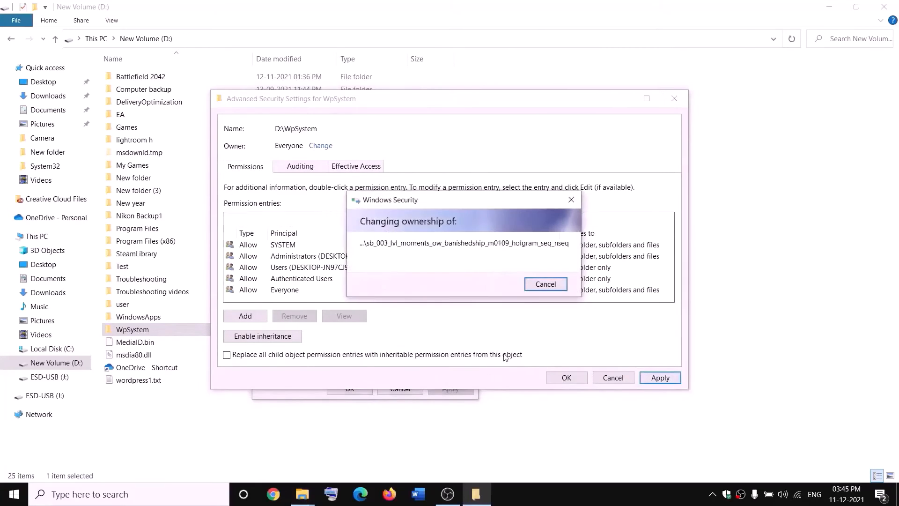
left_click(538, 296)
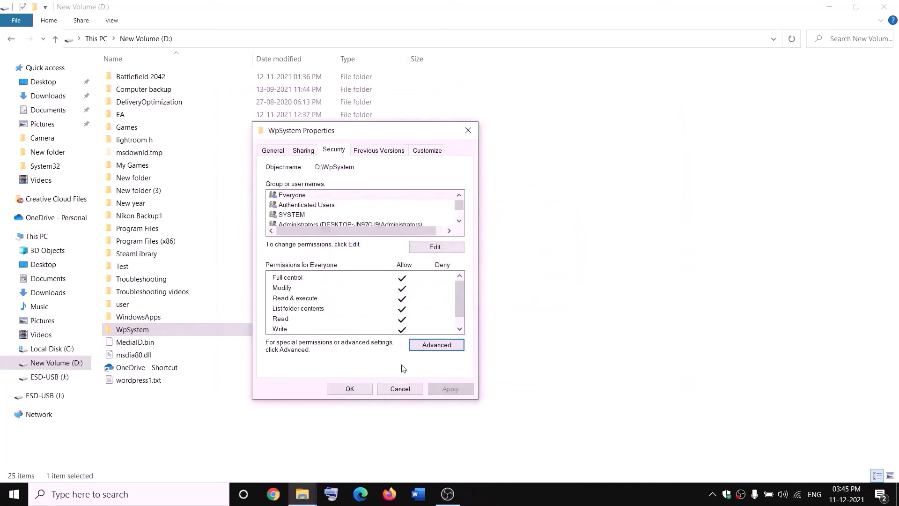
left_click(351, 389)
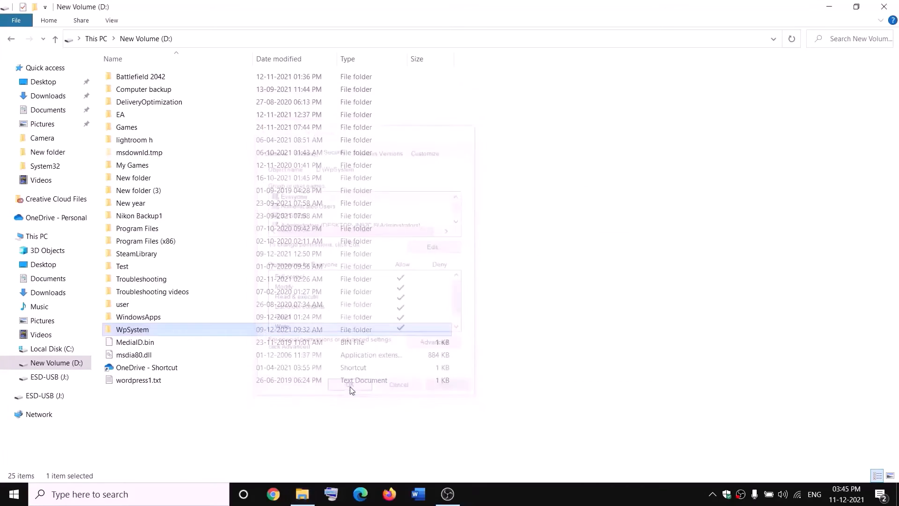
Step: Reopen the WpSystem folder's properties and bring up its advanced security settings again
right_click(135, 331)
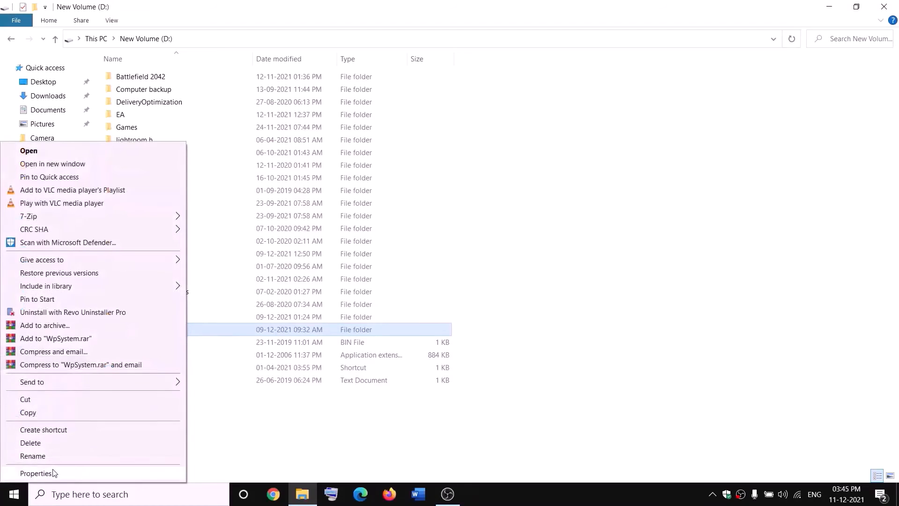
left_click(36, 473)
left_click_drag(241, 209, 286, 153)
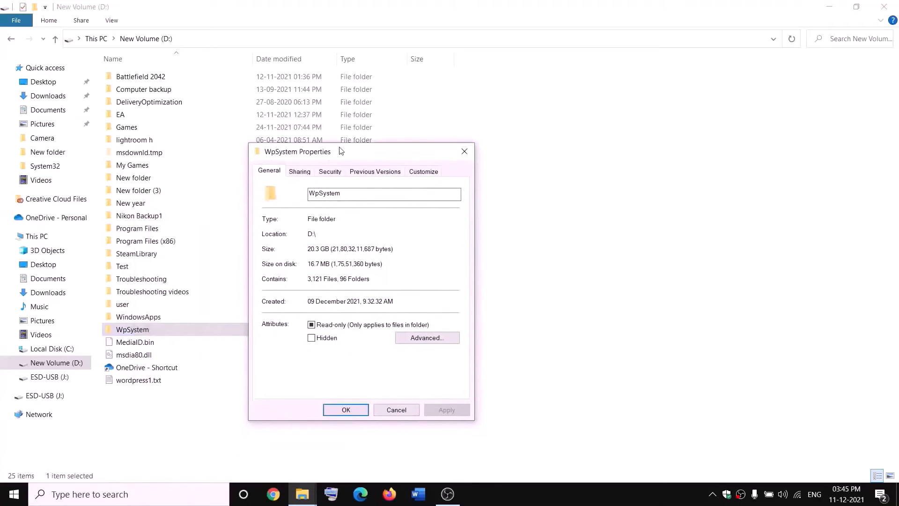
left_click(331, 171)
left_click(432, 366)
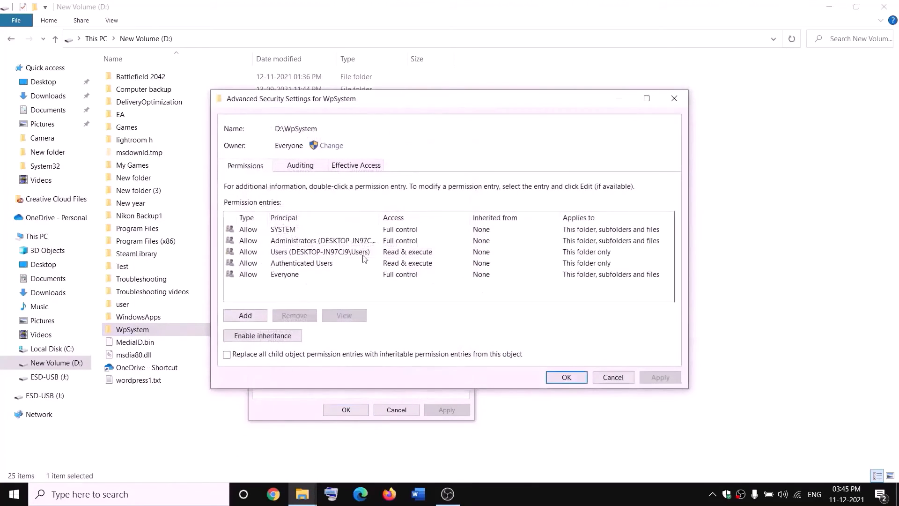
Step: Add a permission entry for WpSystem with Everyone as the principal
left_click(244, 319)
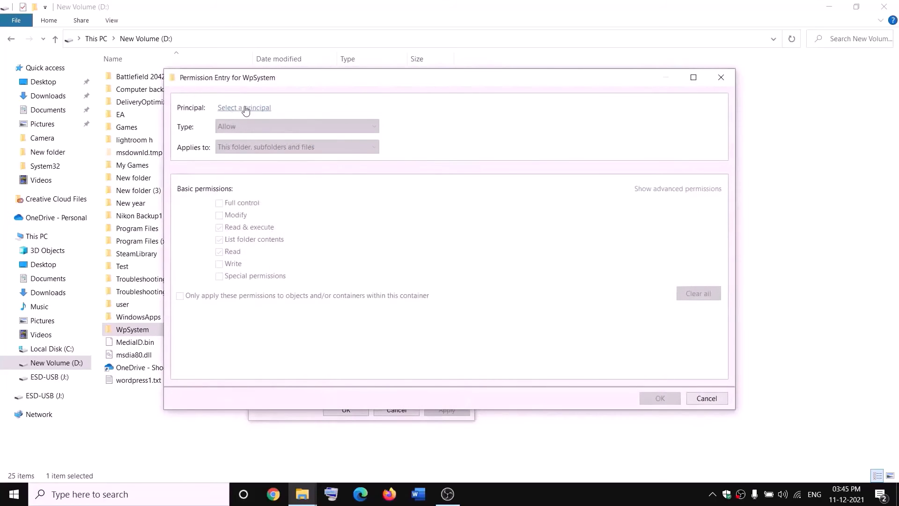
left_click(242, 109)
type("ever")
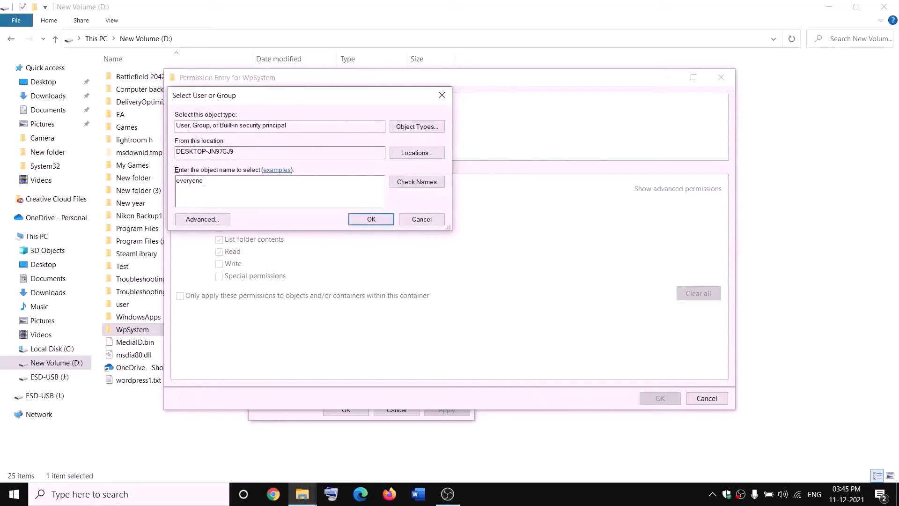
type("yone")
left_click(415, 182)
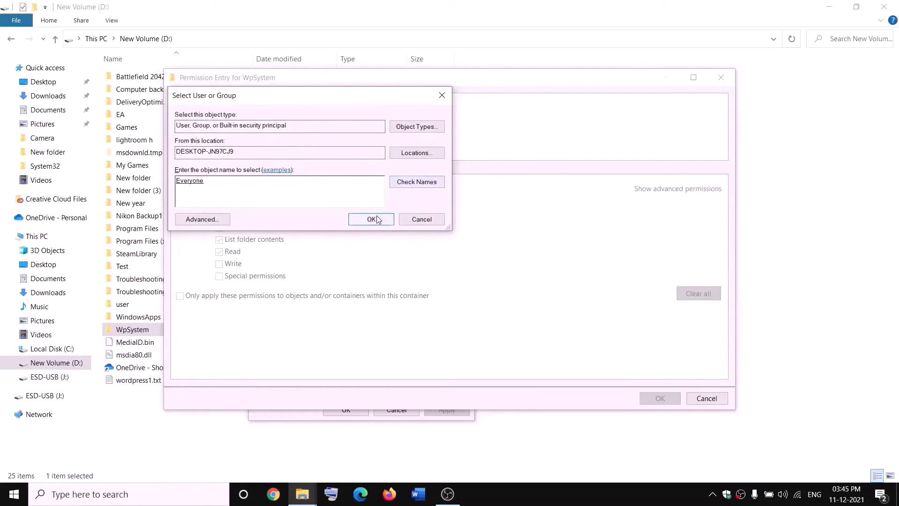
left_click(372, 219)
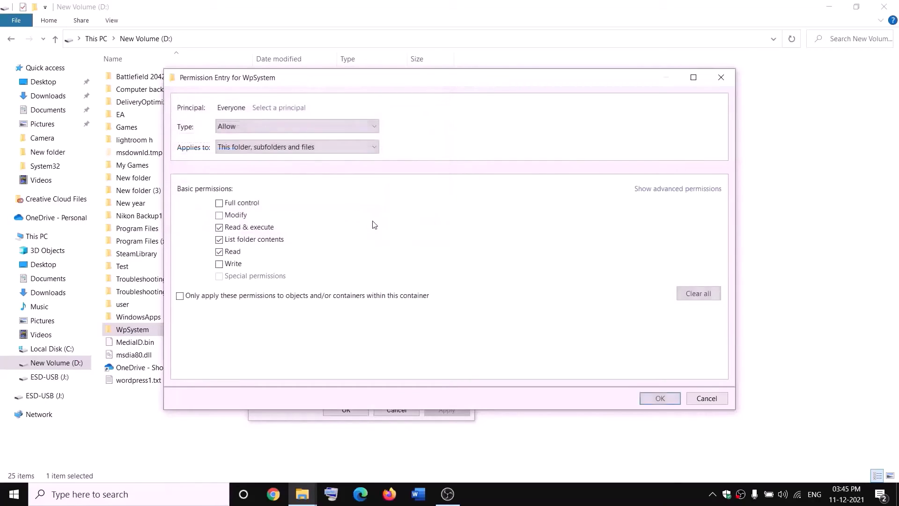
Step: Grant Everyone full control of WpSystem, apply the permissions and close the security and properties dialogs
left_click(220, 203)
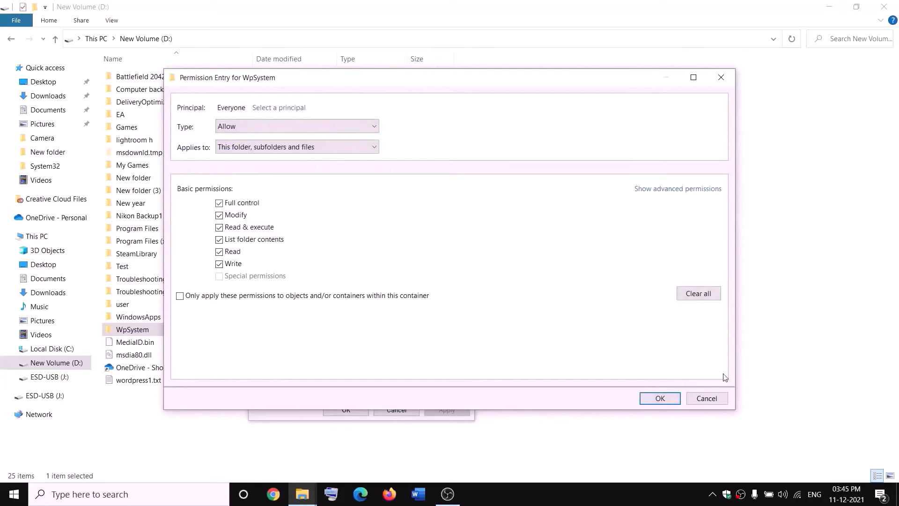
left_click(660, 398)
left_click(658, 377)
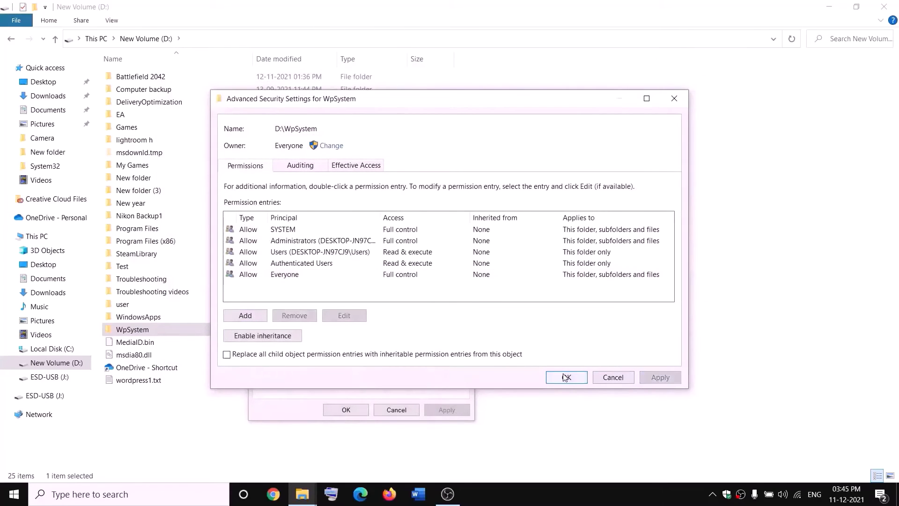
left_click(565, 377)
left_click(358, 412)
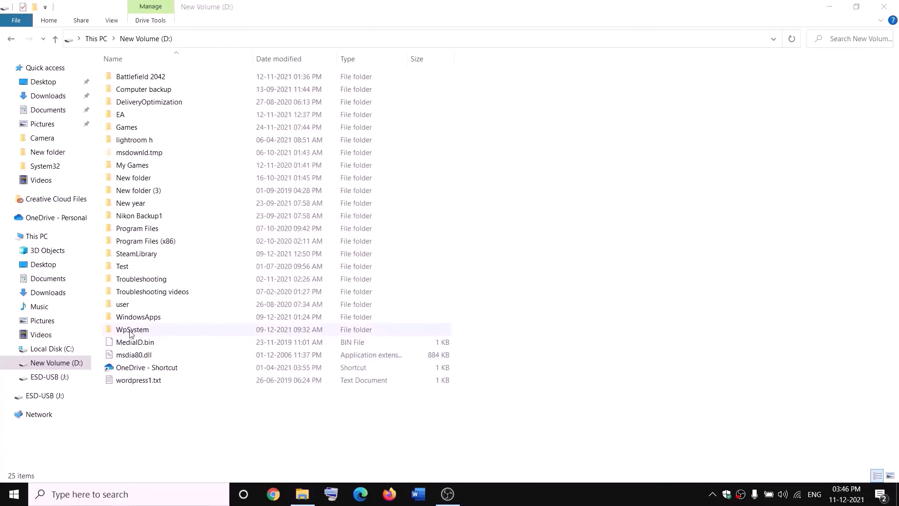
Step: Rename the WpSystem folder to WpSystem.old
right_click(132, 331)
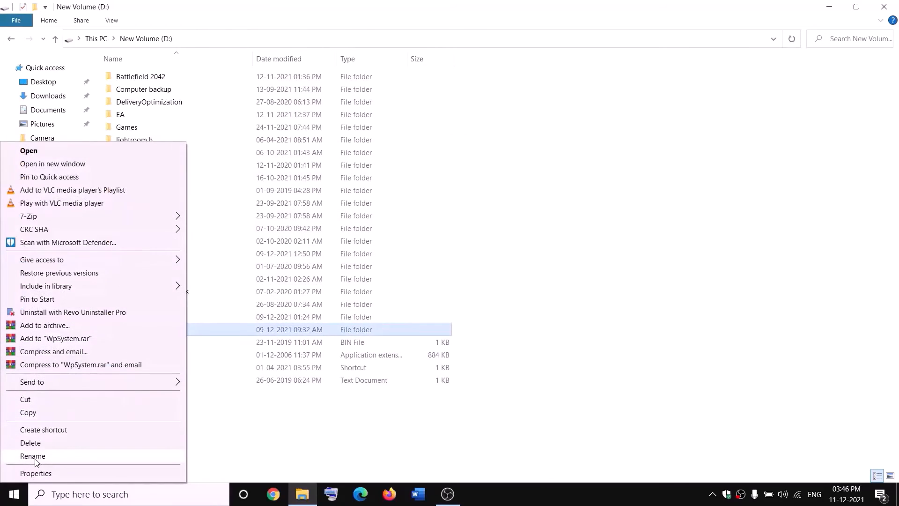
left_click(35, 460)
key("End")
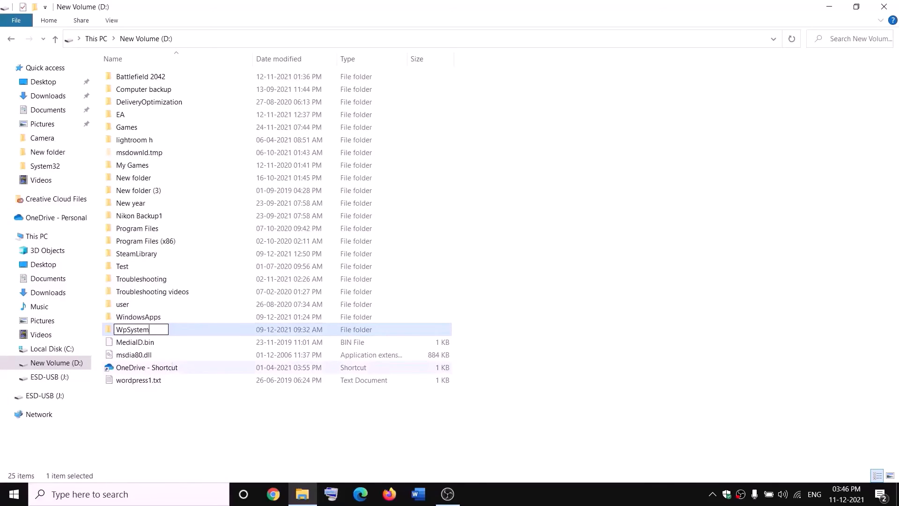
type(".old")
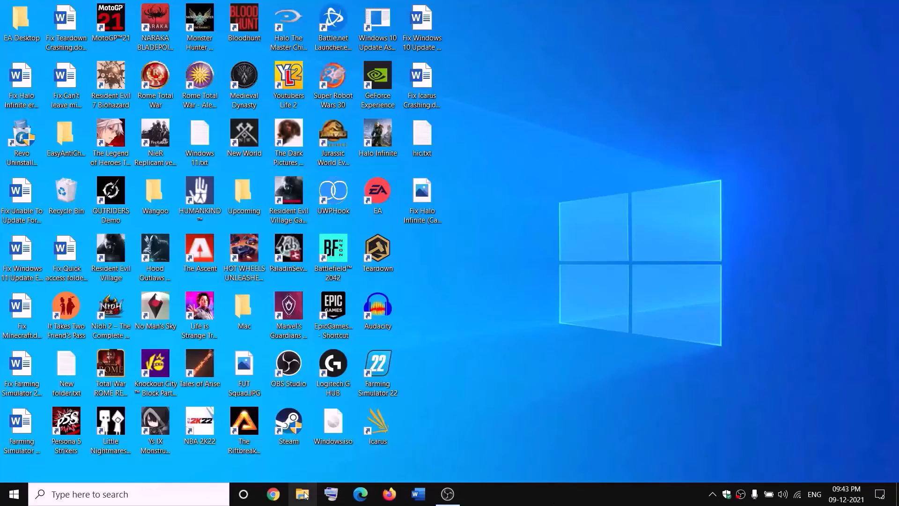
Step: Open a new File Explorer window and go to New Volume (D:), where the WindowsApps folder is stored
key("super+e")
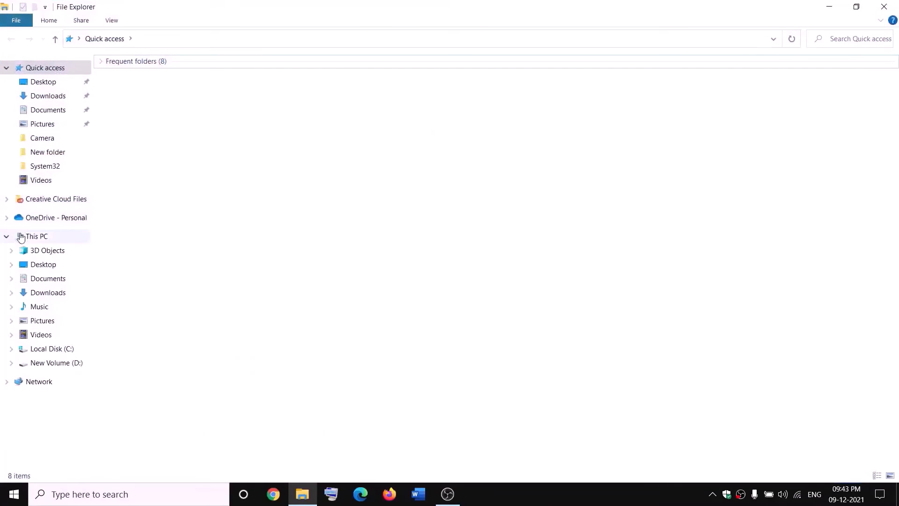
left_click(21, 236)
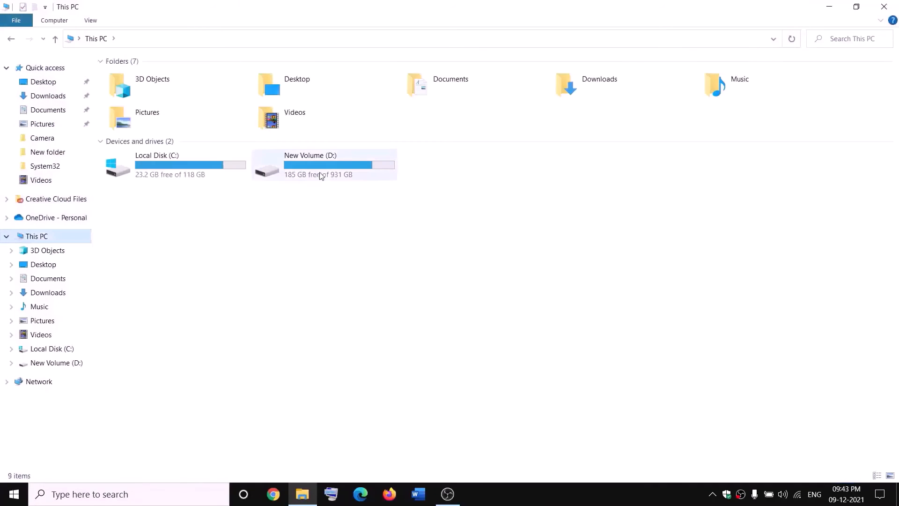
double_click(322, 168)
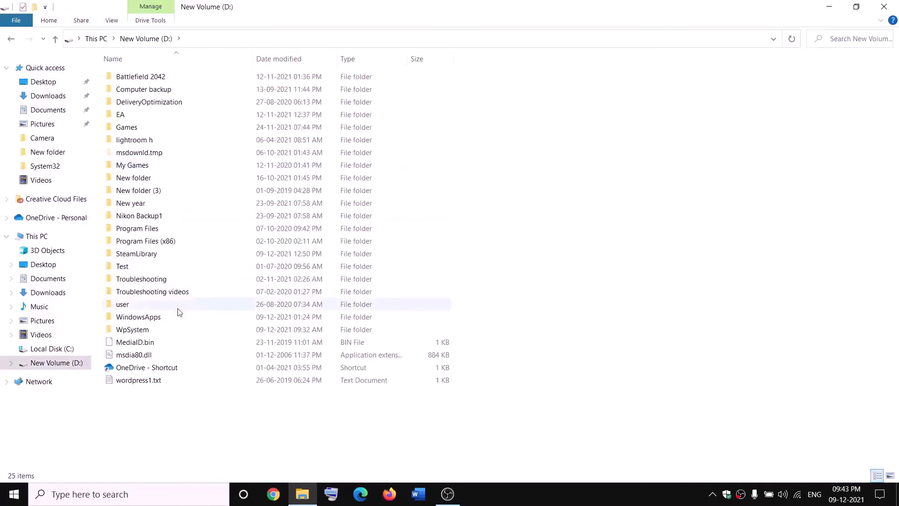
Step: Open the advanced security settings of the WindowsApps folder on New Volume (D:)
left_click(161, 317)
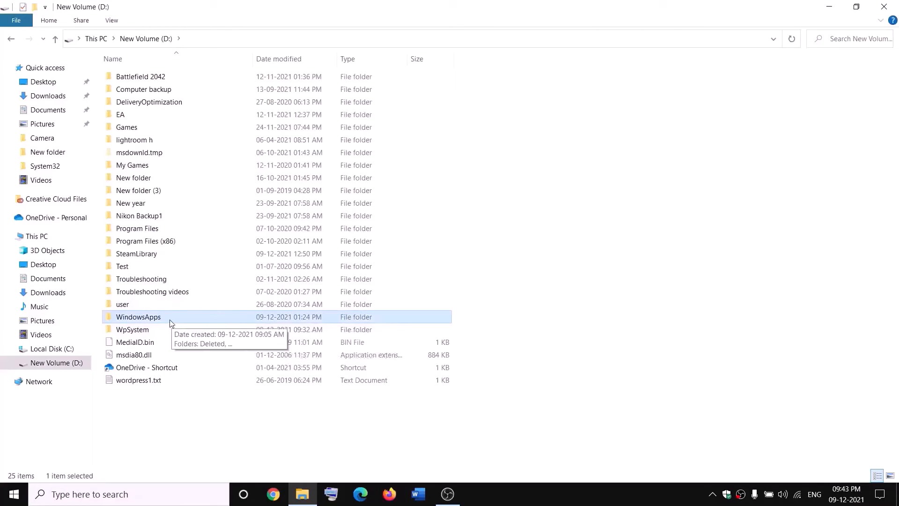
right_click(170, 319)
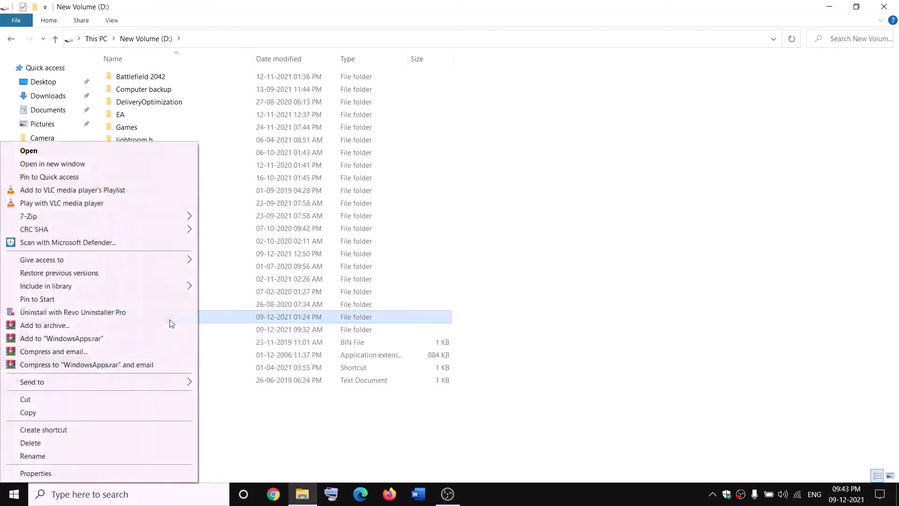
left_click(44, 476)
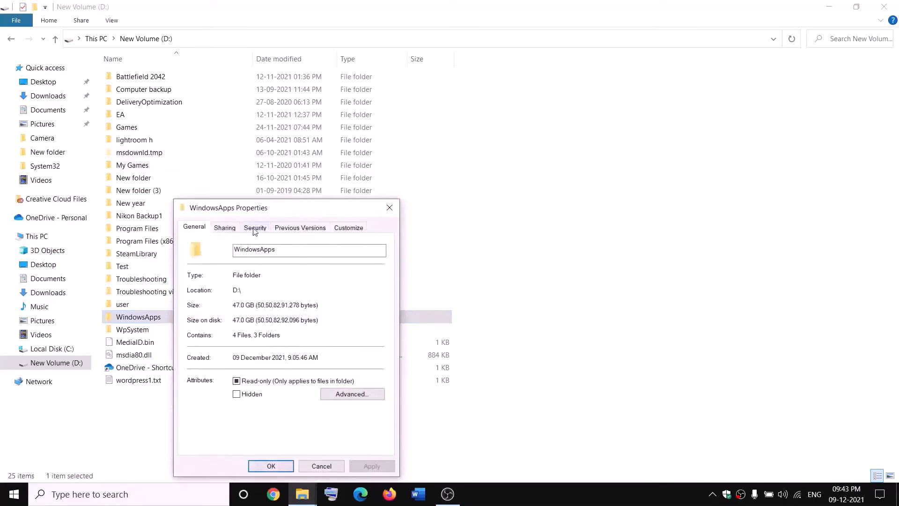
left_click(256, 228)
left_click(358, 422)
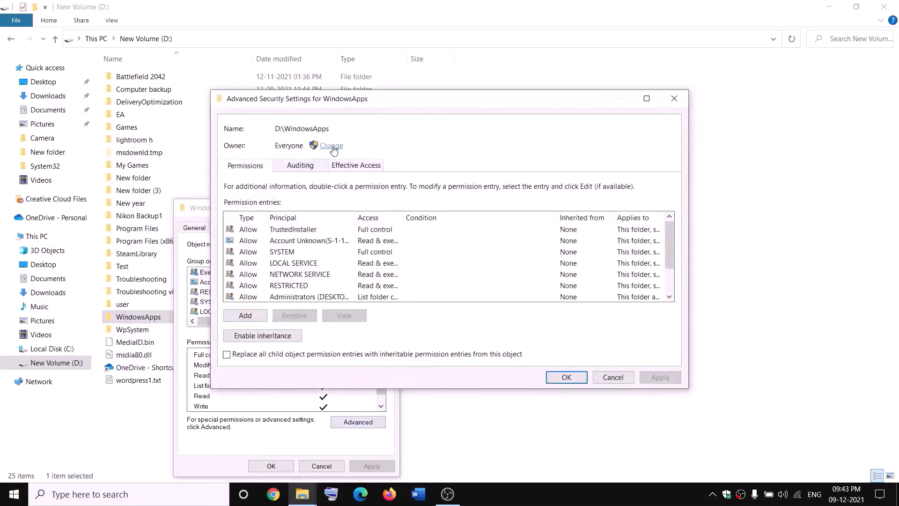
Step: Set the owner of WindowsApps to Everyone, replacing it on subcontainers and objects, apply the change and close the security and properties dialogs
left_click(331, 146)
type("everyone")
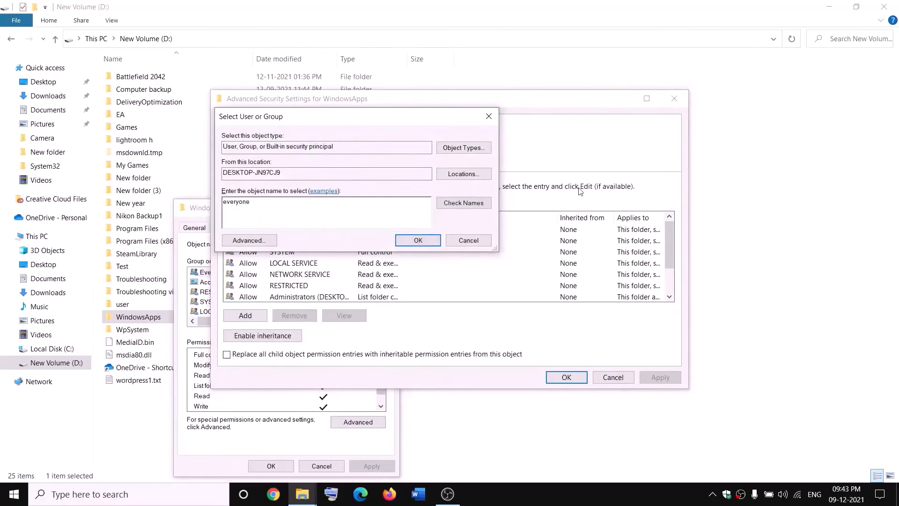
left_click(474, 205)
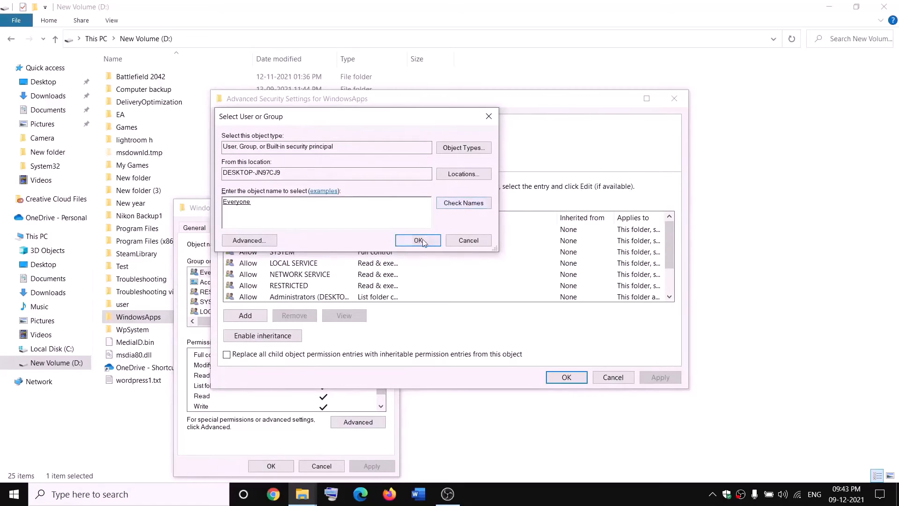
left_click(418, 240)
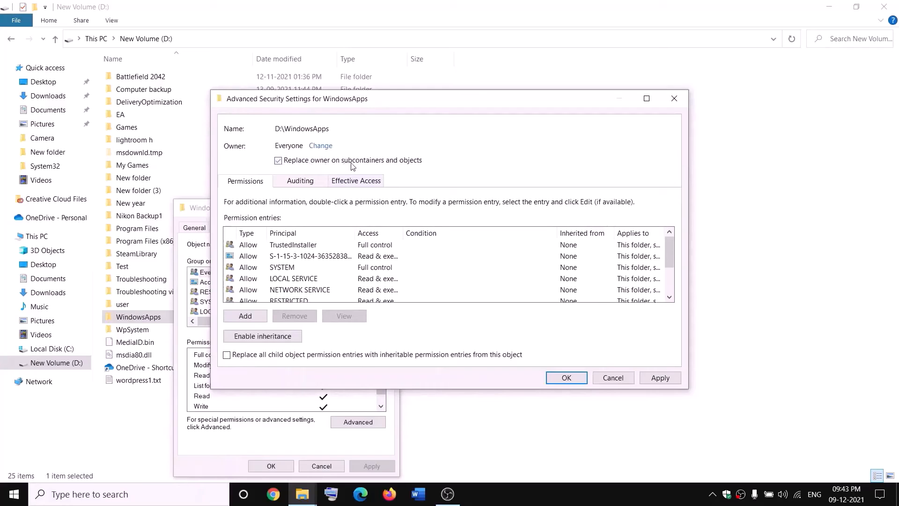
left_click(660, 377)
left_click(547, 295)
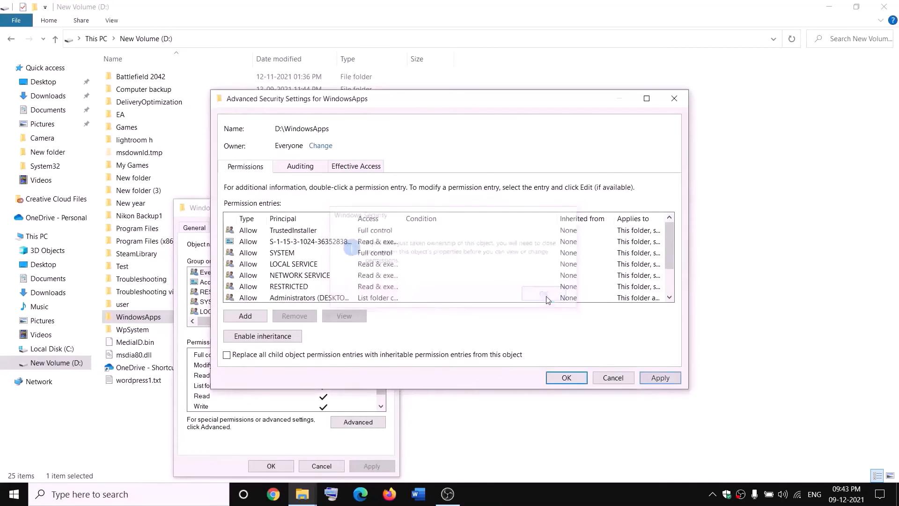
left_click(566, 378)
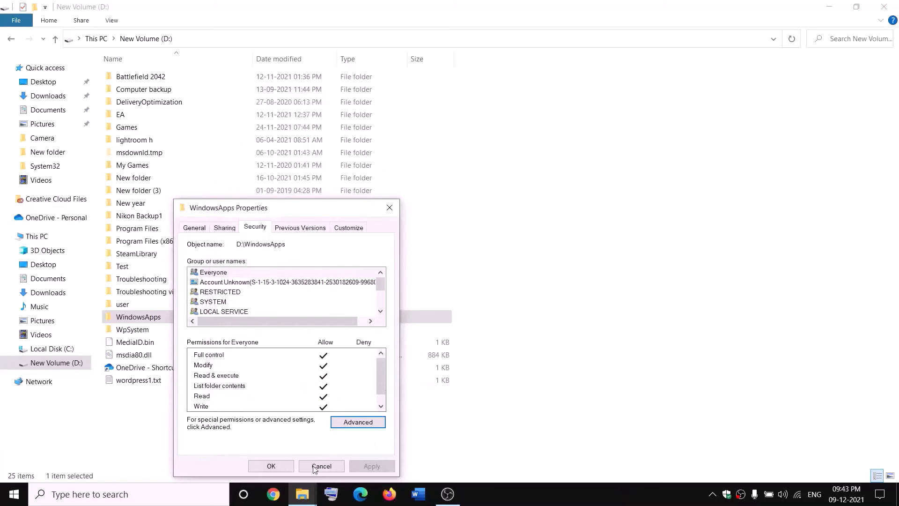
left_click(279, 467)
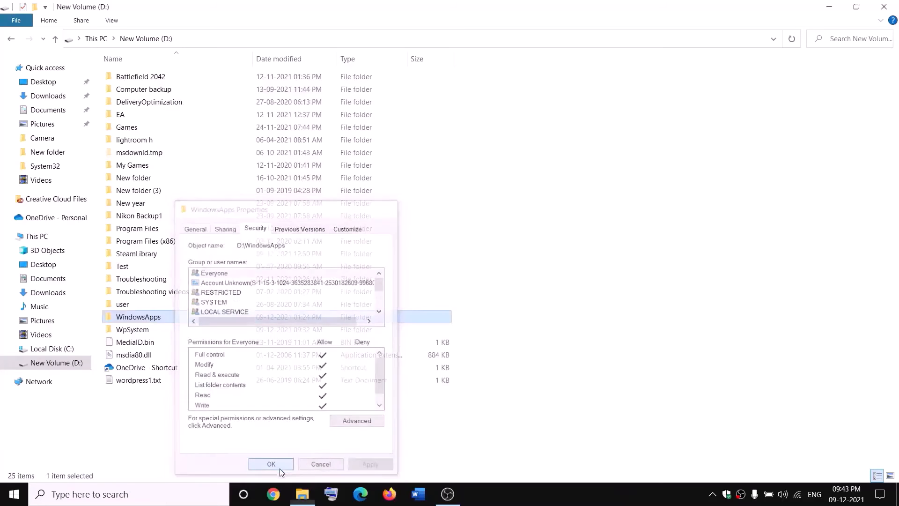
Step: Reopen the advanced security settings of WindowsApps and add a permission entry with Everyone as the principal
right_click(171, 321)
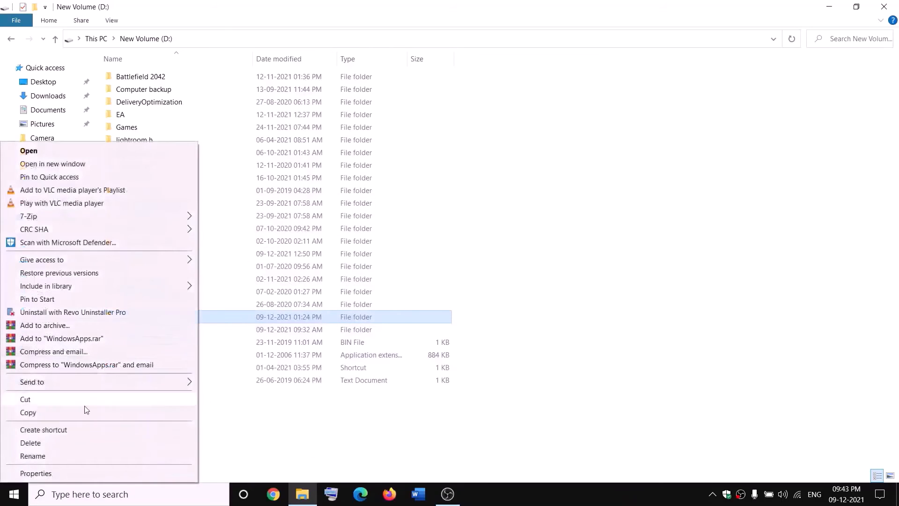
left_click(36, 473)
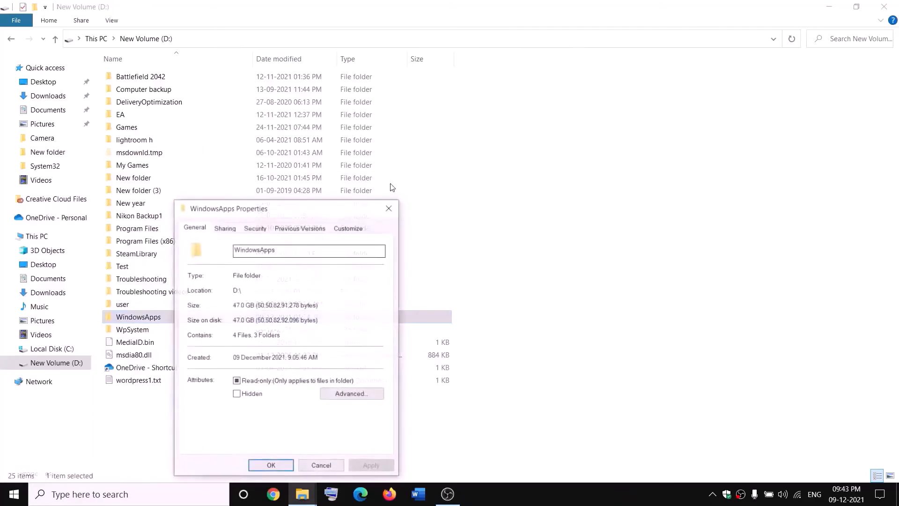
left_click(262, 230)
left_click(382, 421)
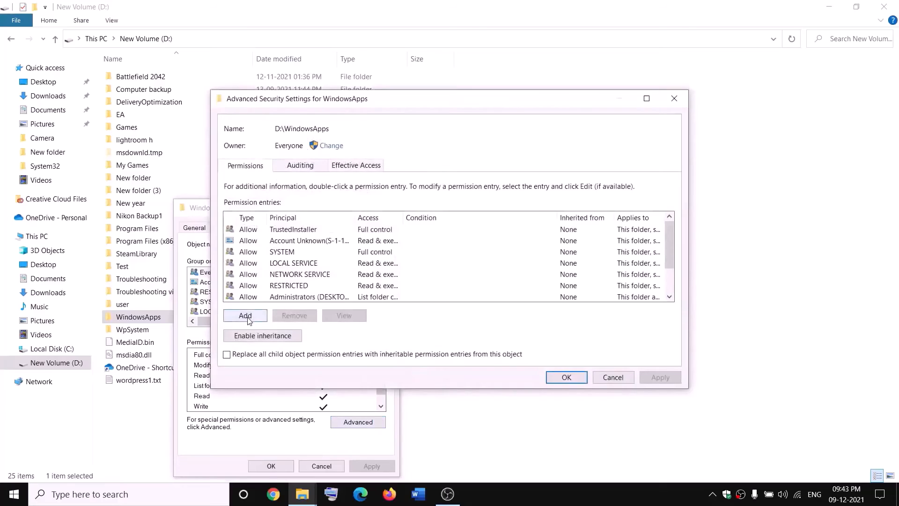
left_click(246, 316)
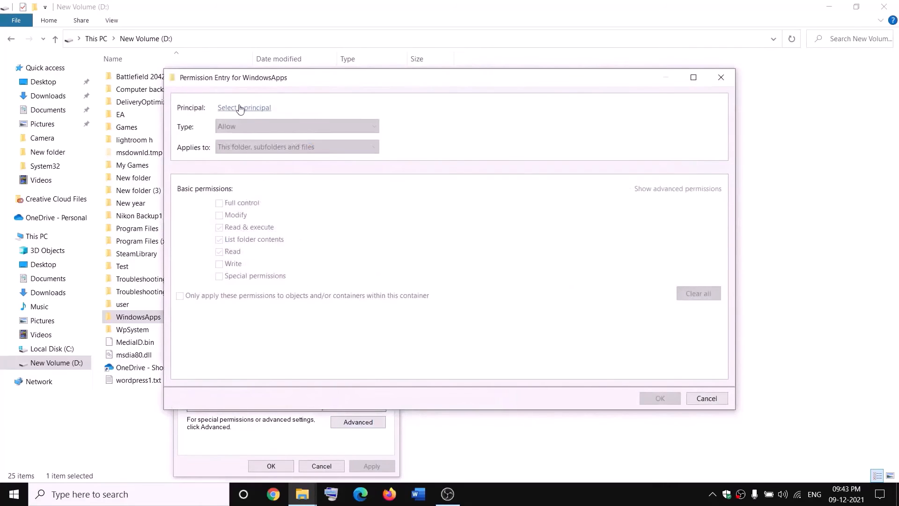
left_click(239, 107)
type("everyone")
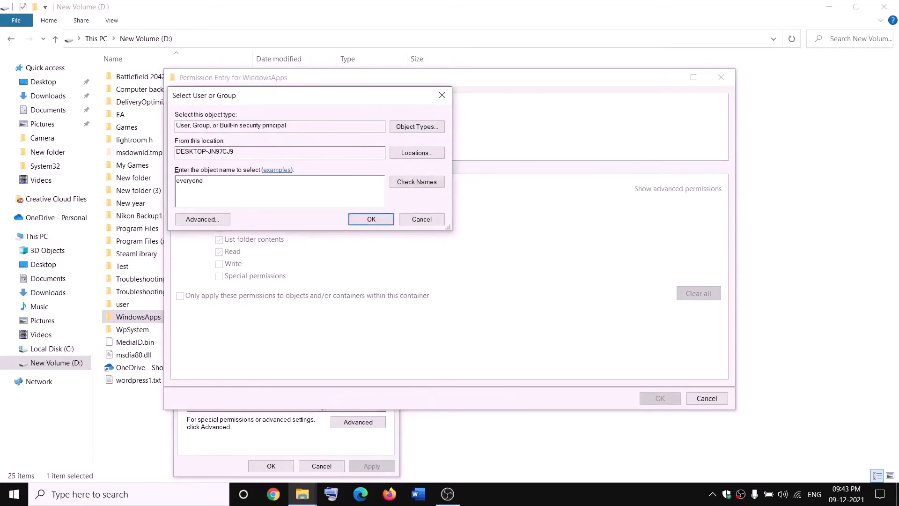
left_click(426, 181)
left_click(371, 220)
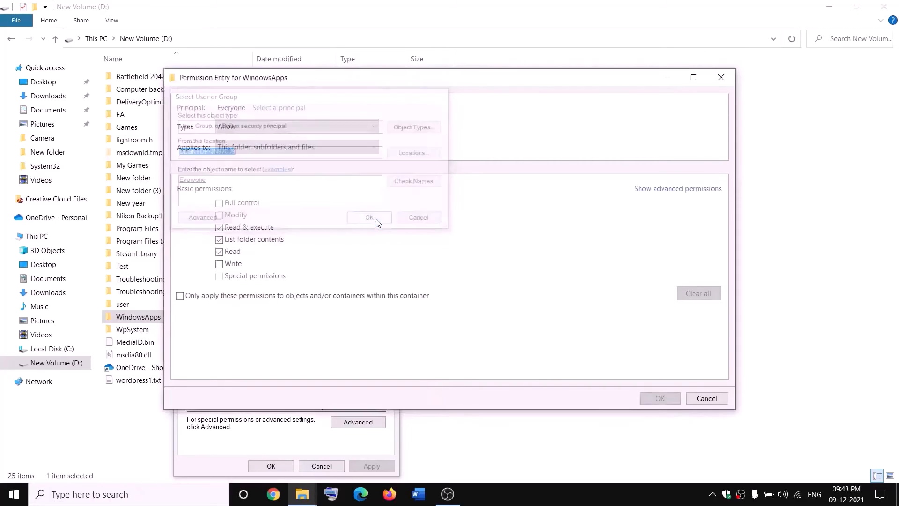
Step: Grant Everyone full control of WindowsApps, apply the permissions and close the security and properties dialogs
left_click(220, 205)
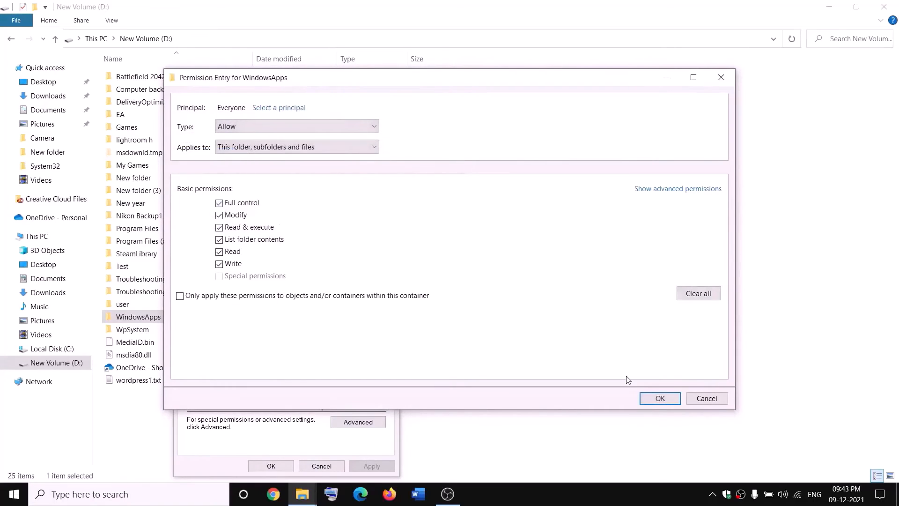
left_click(672, 396)
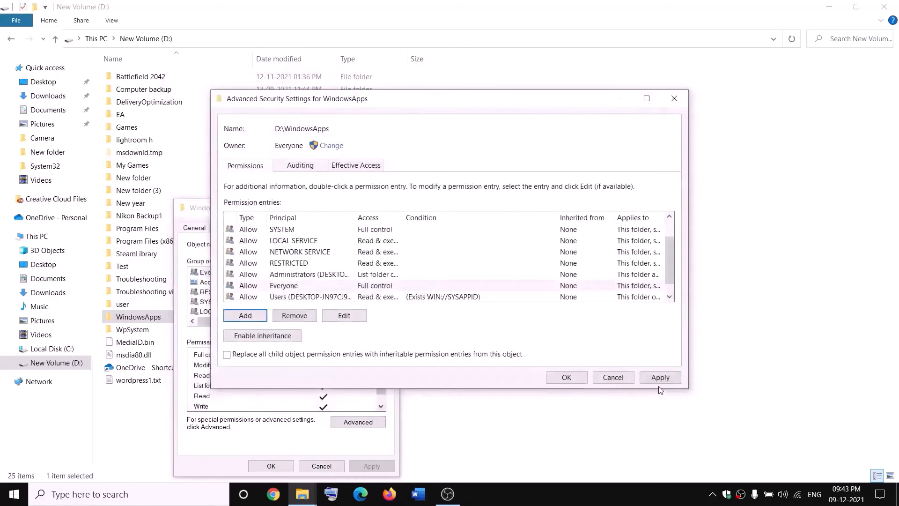
left_click(659, 378)
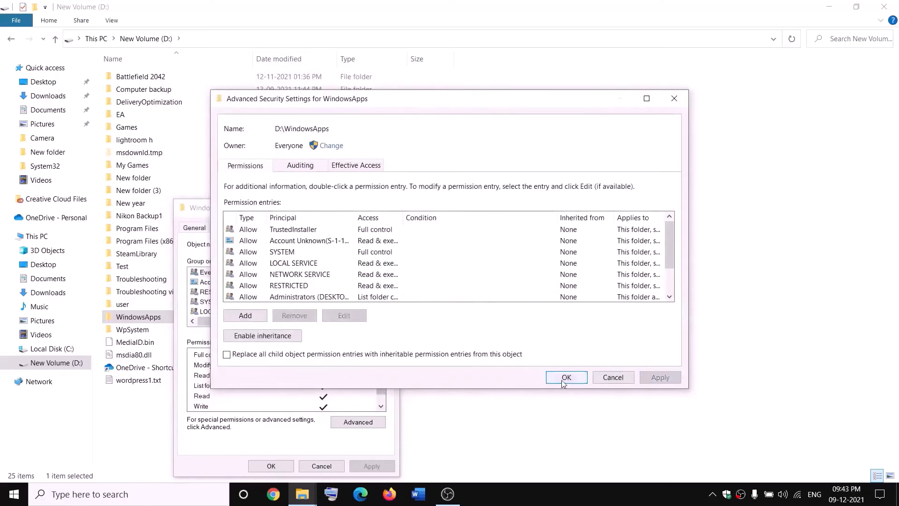
left_click(564, 379)
left_click(280, 466)
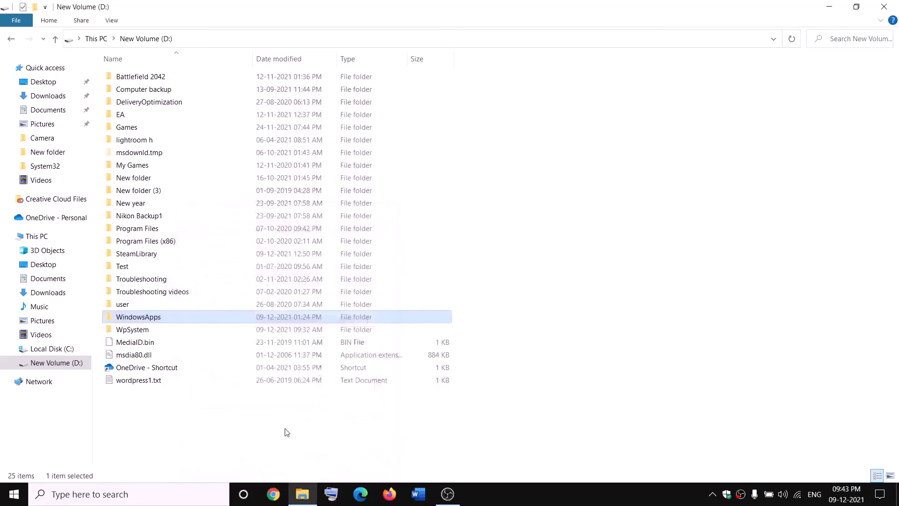
Step: Rename the WindowsApps folder to WindowsApps.old
right_click(171, 319)
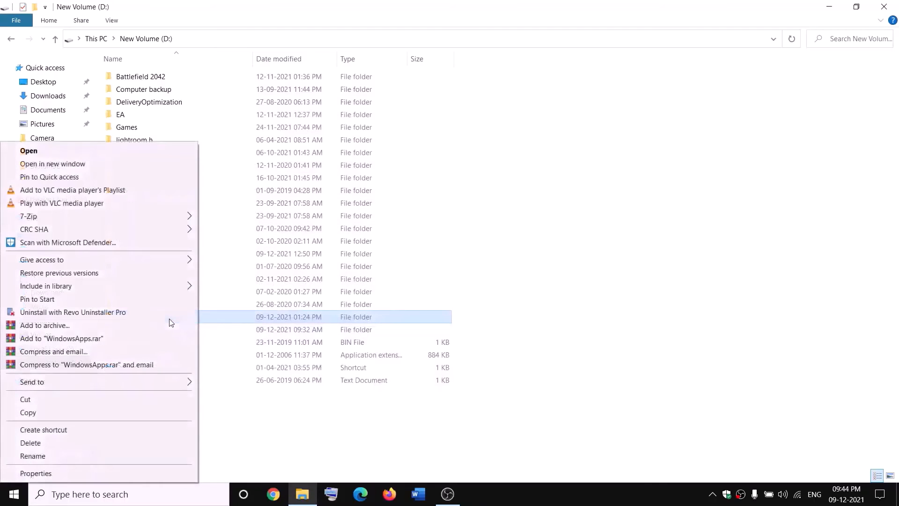
left_click(29, 456)
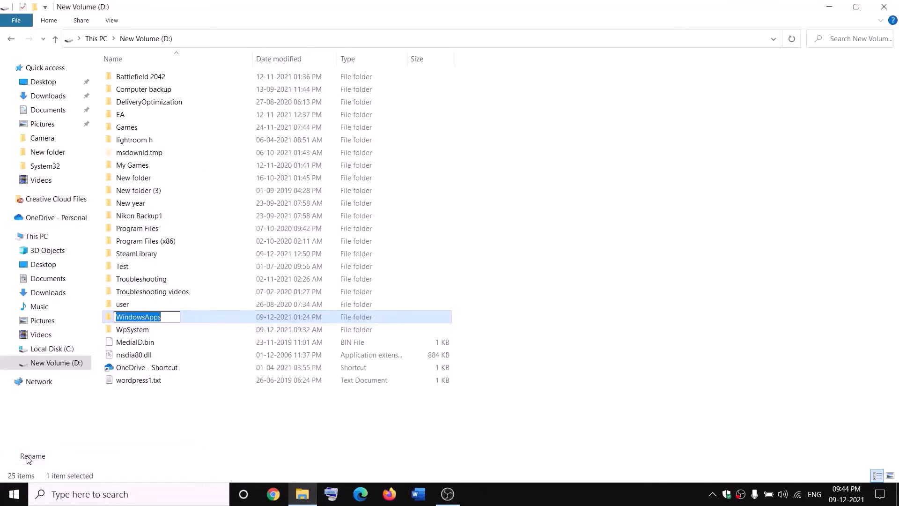
left_click(168, 314)
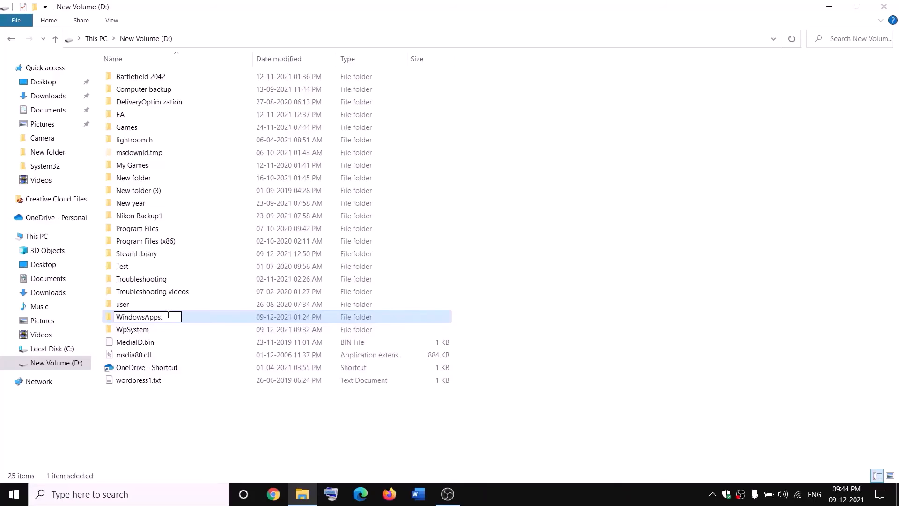
type(".old")
left_click(205, 408)
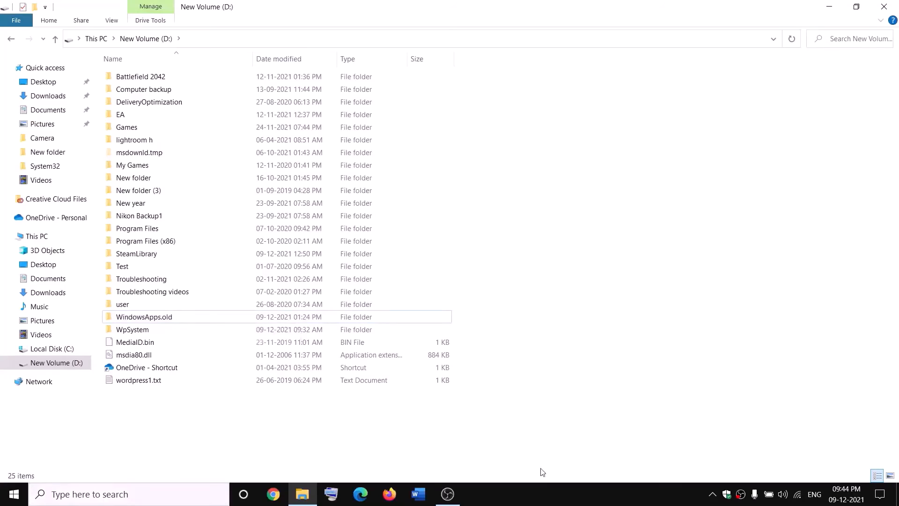
Step: End the Gaming Services background process in Task Manager and close Task Manager
right_click(14, 494)
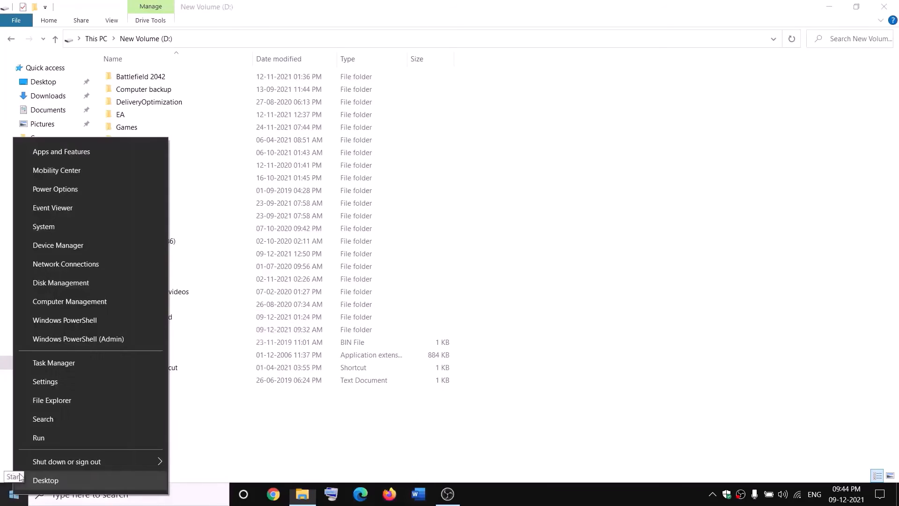
left_click(49, 367)
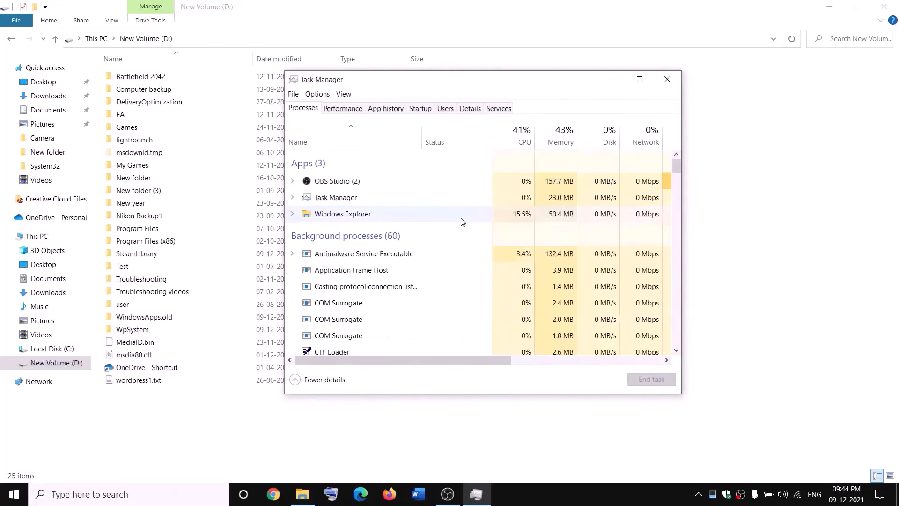
scroll(407, 261, "down", 3)
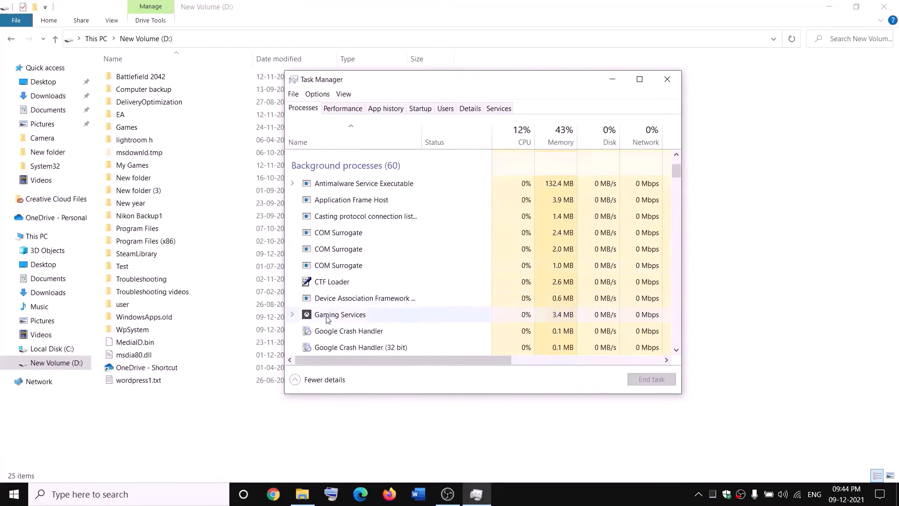
left_click(327, 317)
right_click(325, 317)
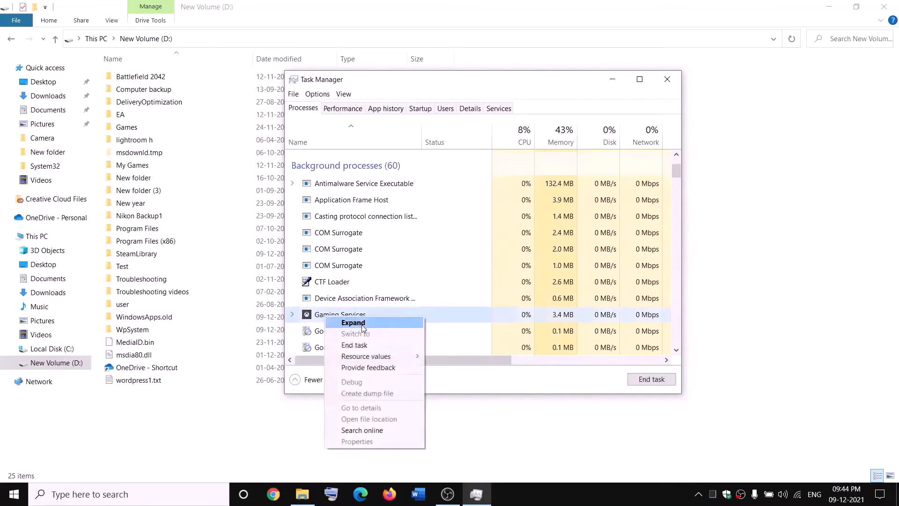
left_click(360, 347)
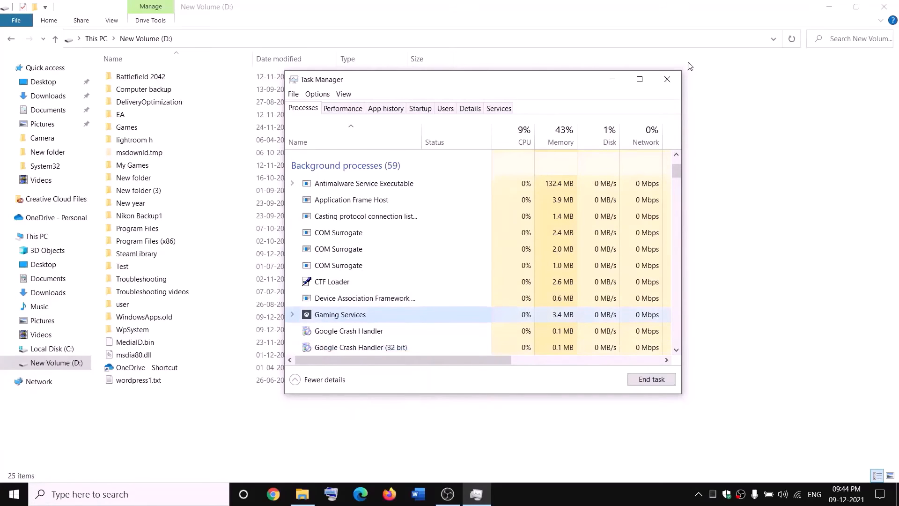
left_click(675, 80)
Step: Search Windows for "services" and open the Services app
left_click(199, 496)
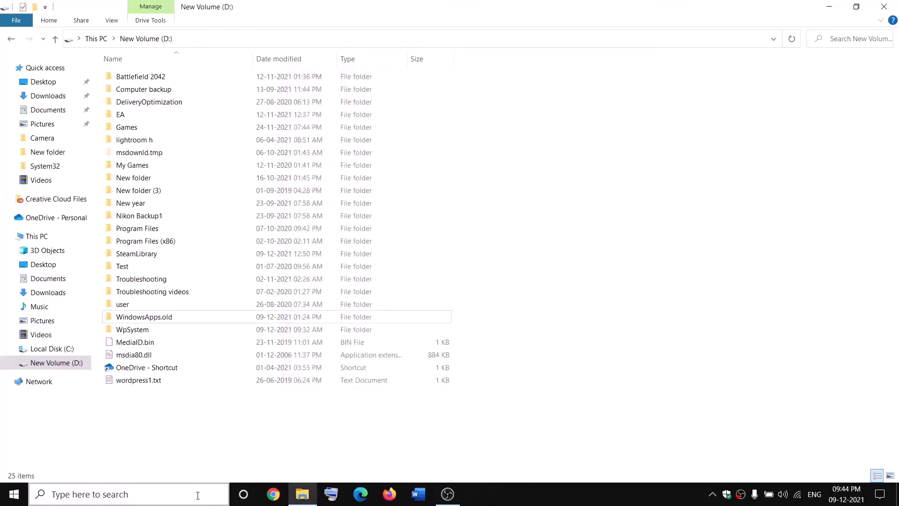
type("services")
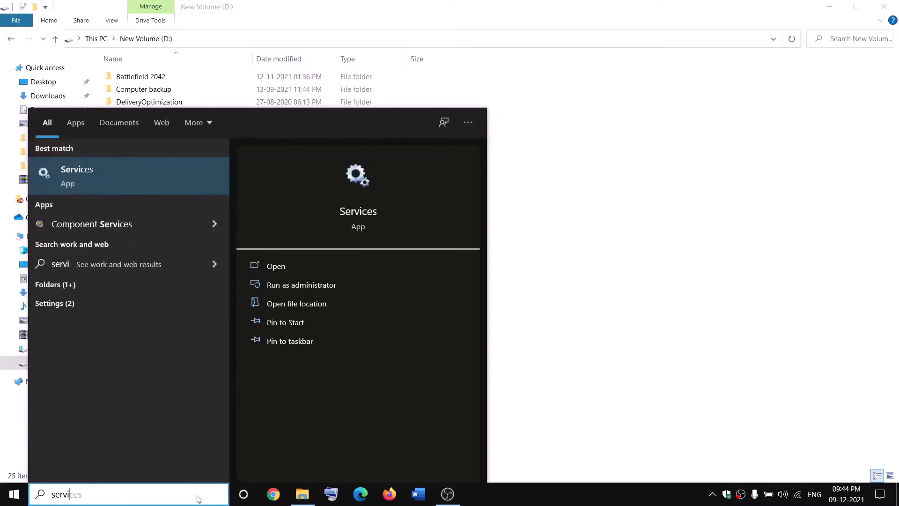
key("Return")
Step: Find the two Gaming Services entries in the service list and start the stopped one with Automatic startup
left_click(385, 251)
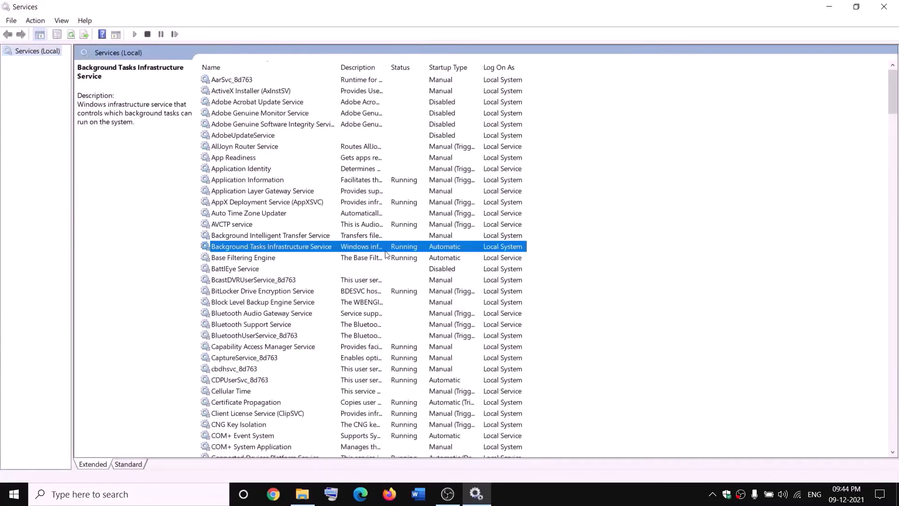
key("g")
left_click(398, 126)
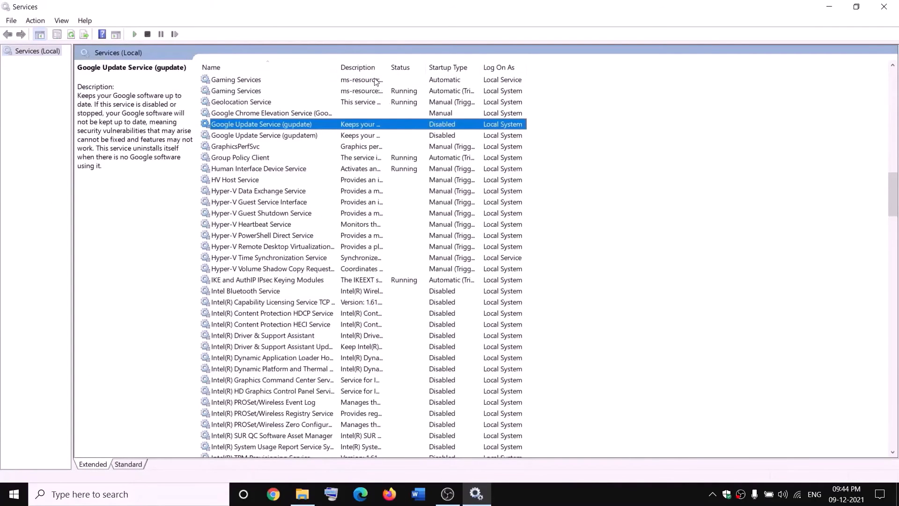
left_click(375, 81)
right_click(373, 80)
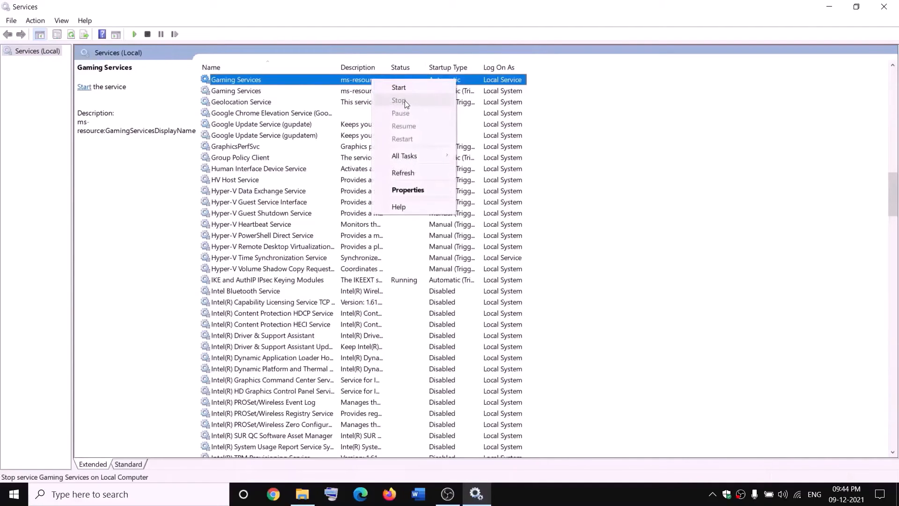
left_click(401, 88)
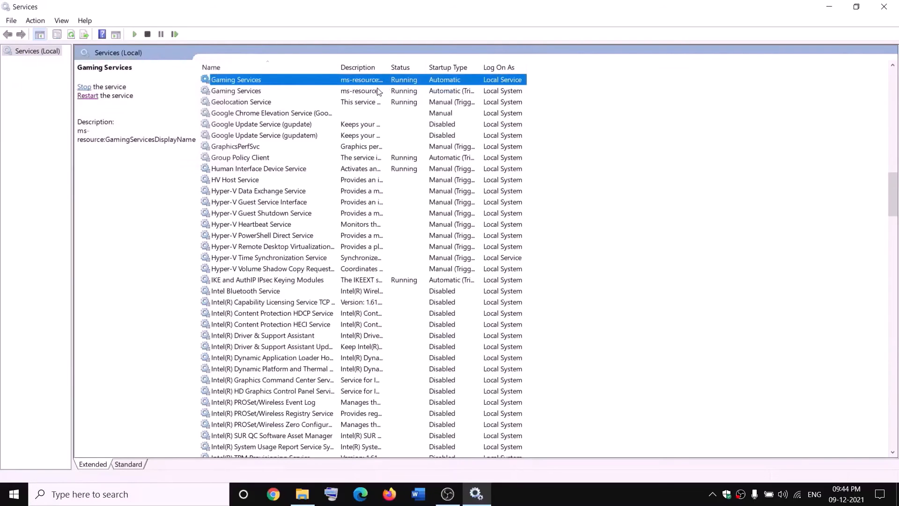
Step: Stop both Gaming Services entries in the Services list
right_click(366, 81)
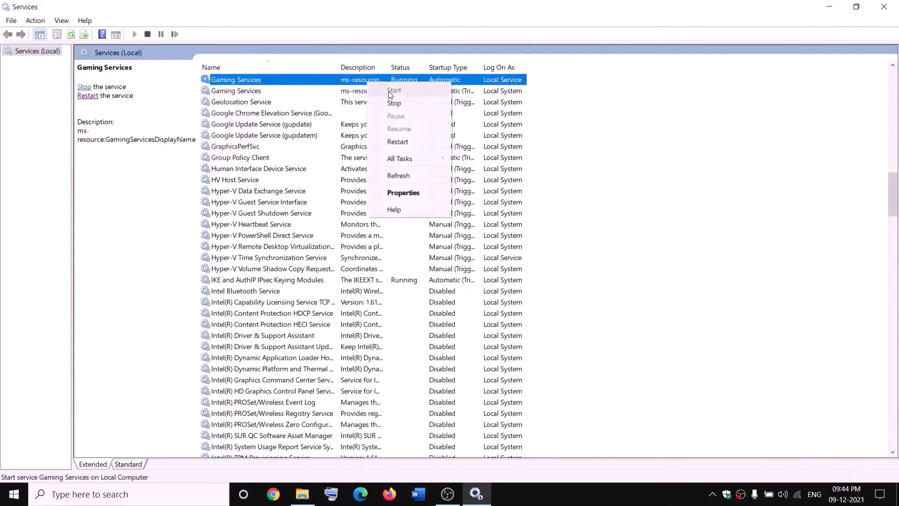
left_click(394, 102)
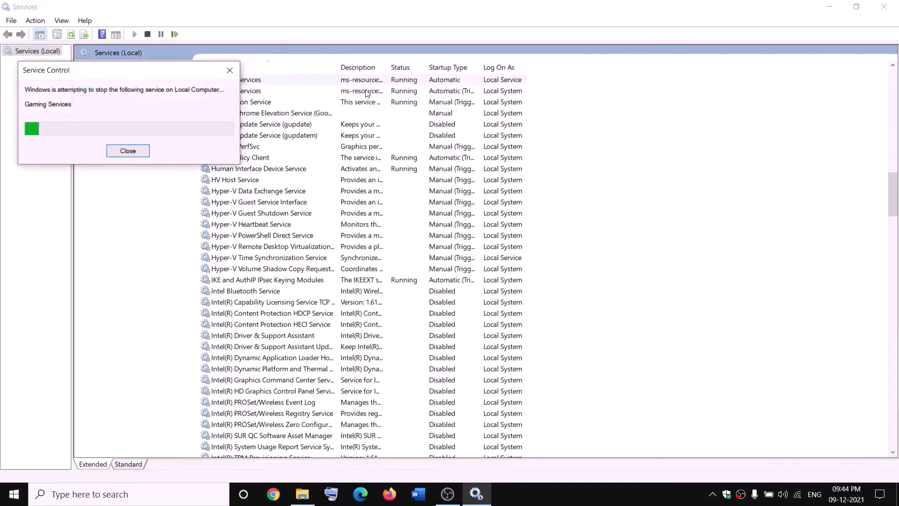
left_click(367, 93)
right_click(367, 93)
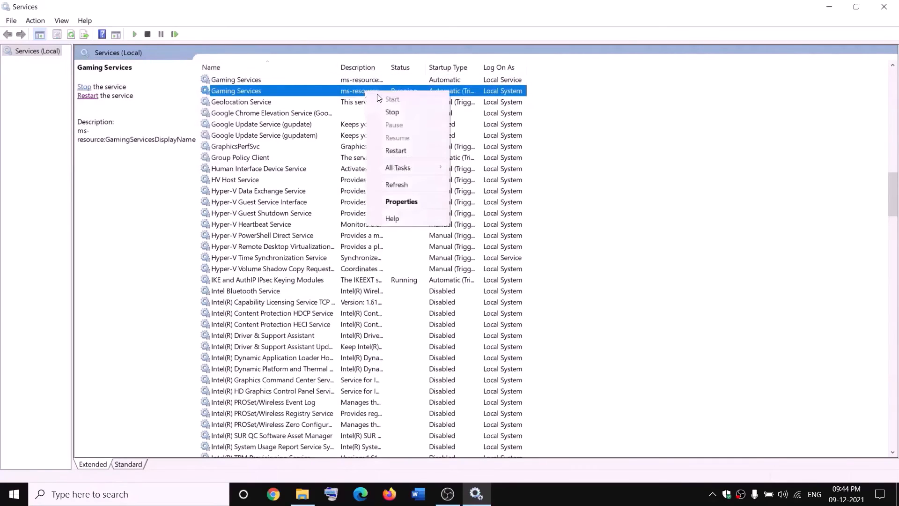
left_click(408, 112)
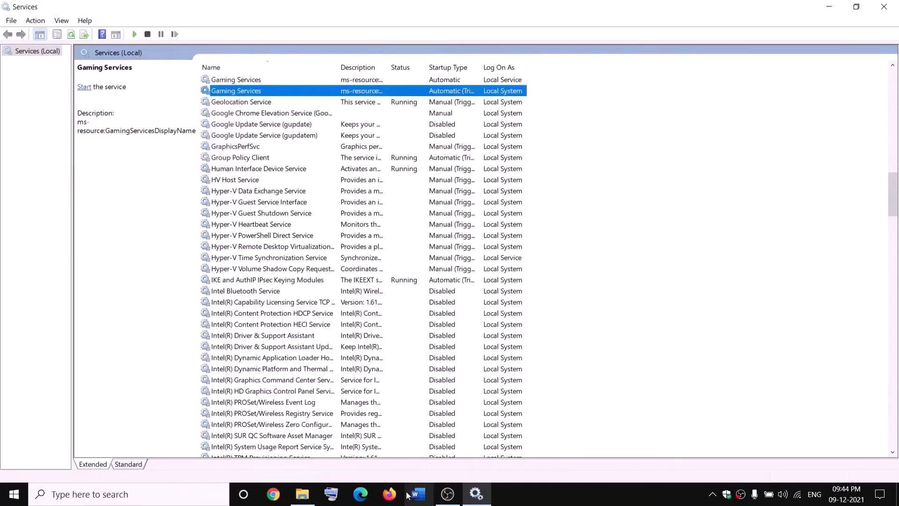
left_click(303, 494)
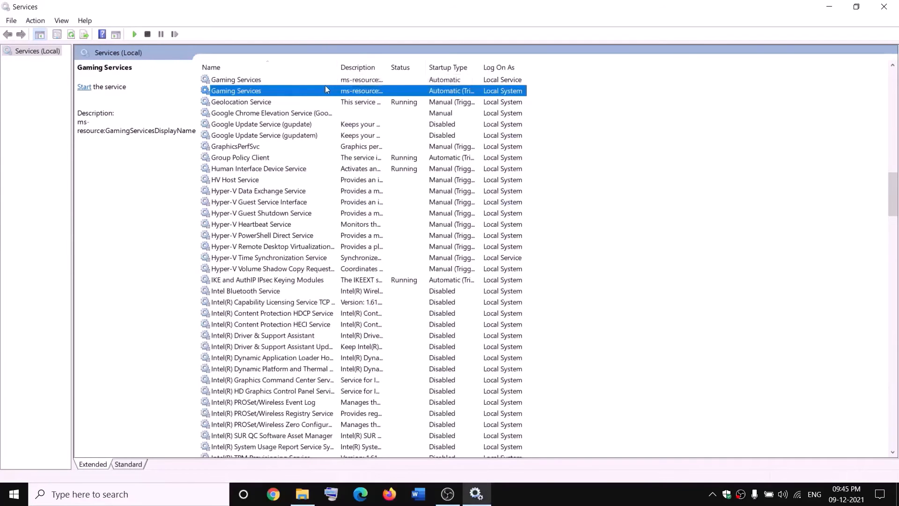
Step: Start both Gaming Services entries again, first the Local Service one and then the Local System one
right_click(332, 81)
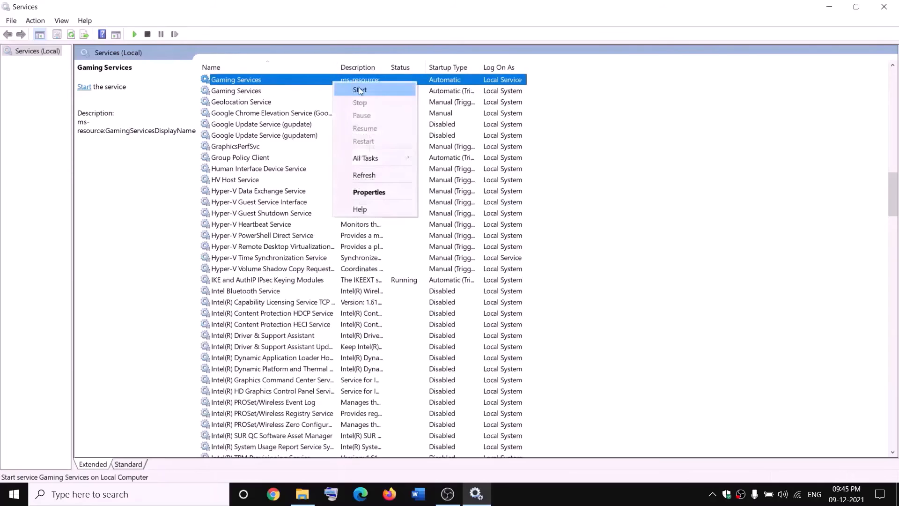
left_click(360, 91)
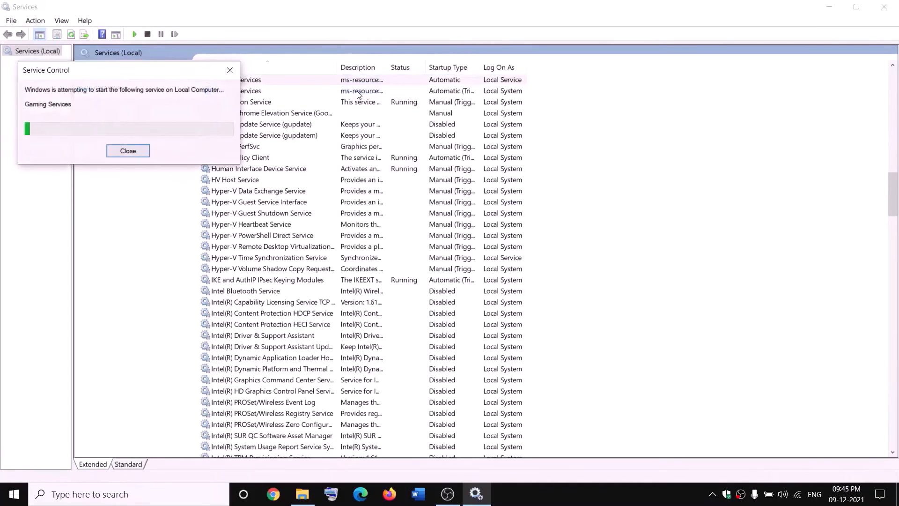
right_click(362, 92)
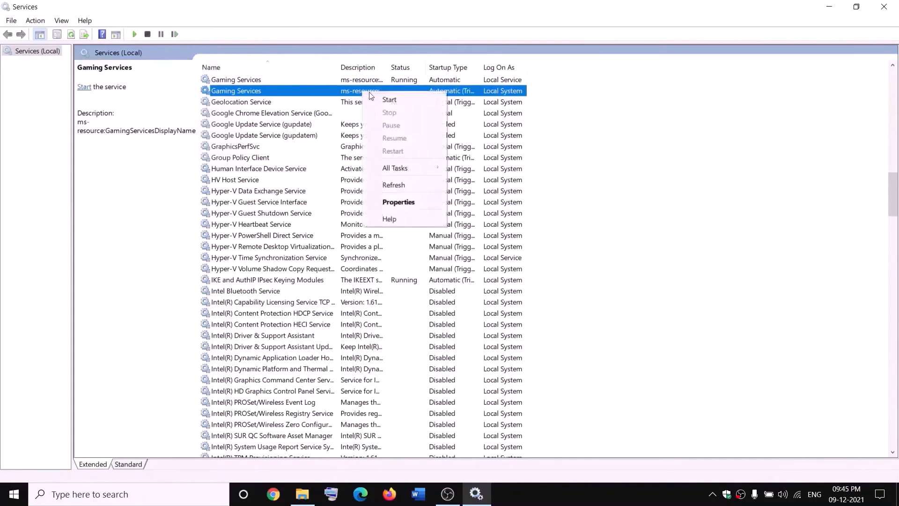
left_click(384, 99)
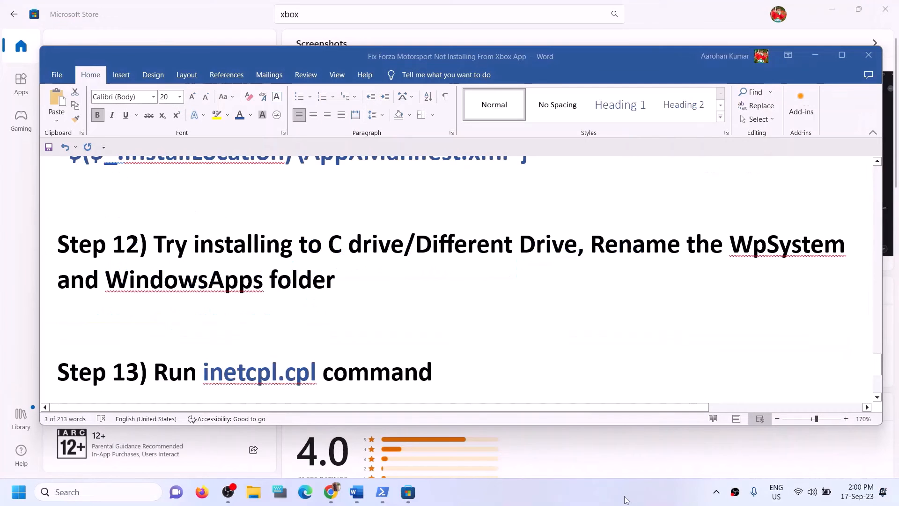
Step: Copy the inetcpl.cpl command from Step 13 of the Word document and open it through Windows search
scroll(353, 367, "down", 1)
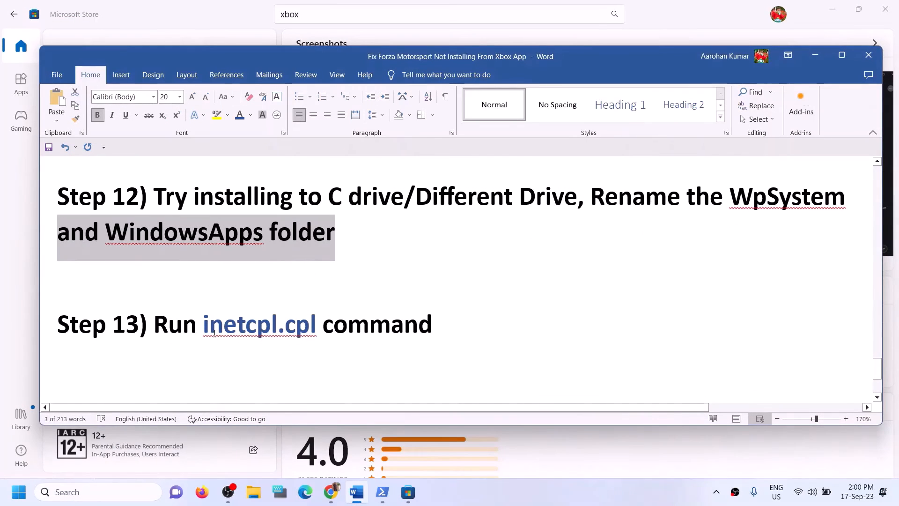
left_click_drag(210, 324, 319, 324)
key("ctrl+c")
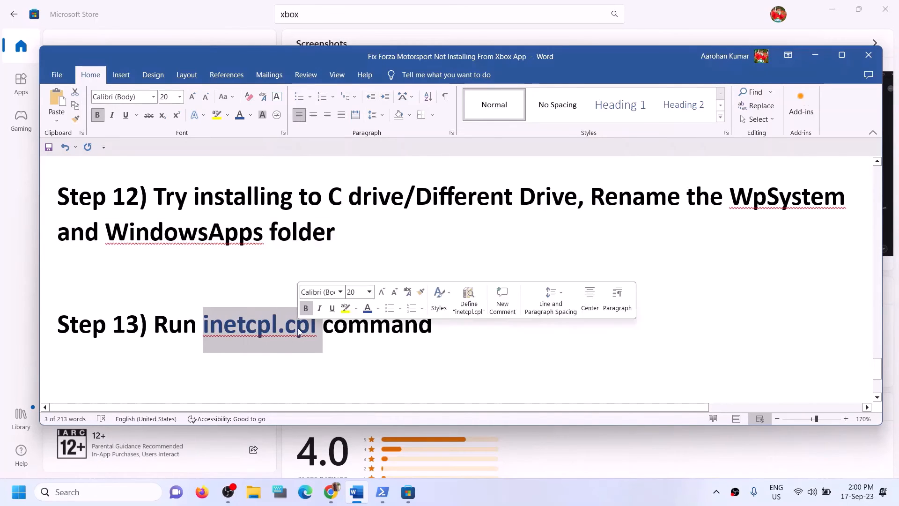
left_click(70, 492)
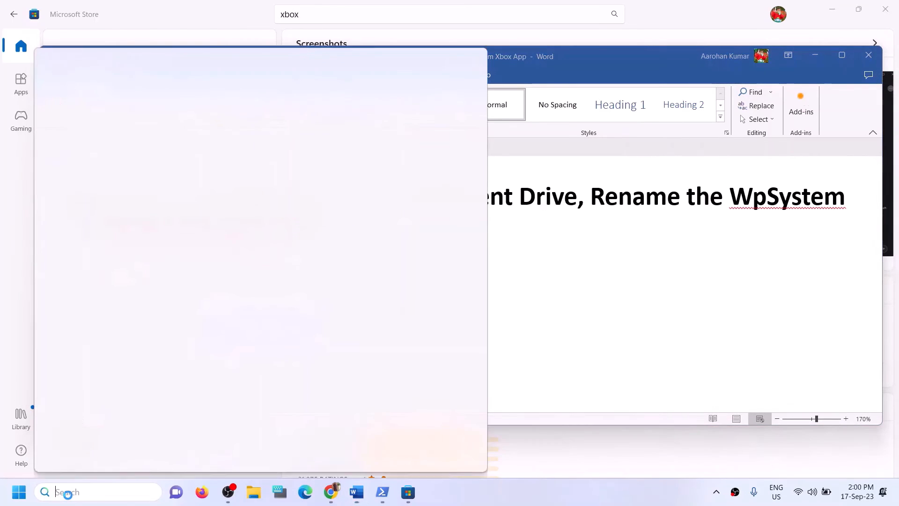
key("ctrl+v")
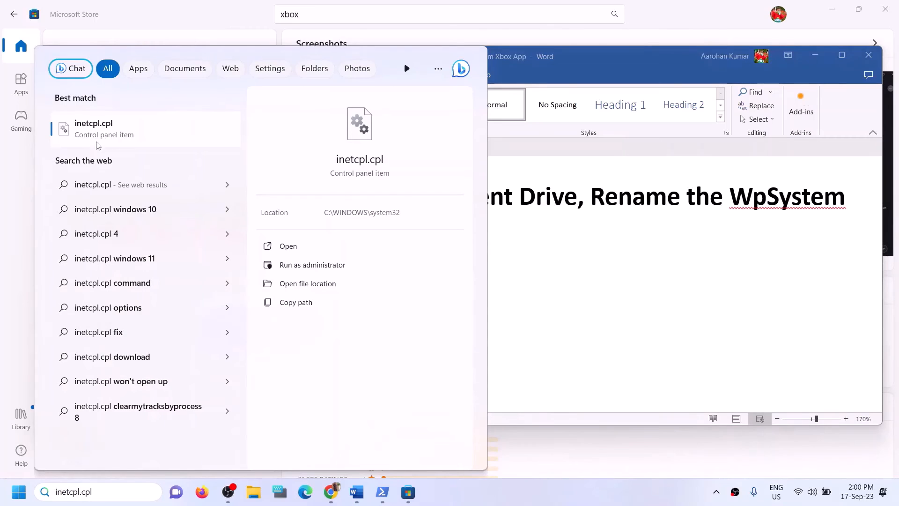
left_click(99, 139)
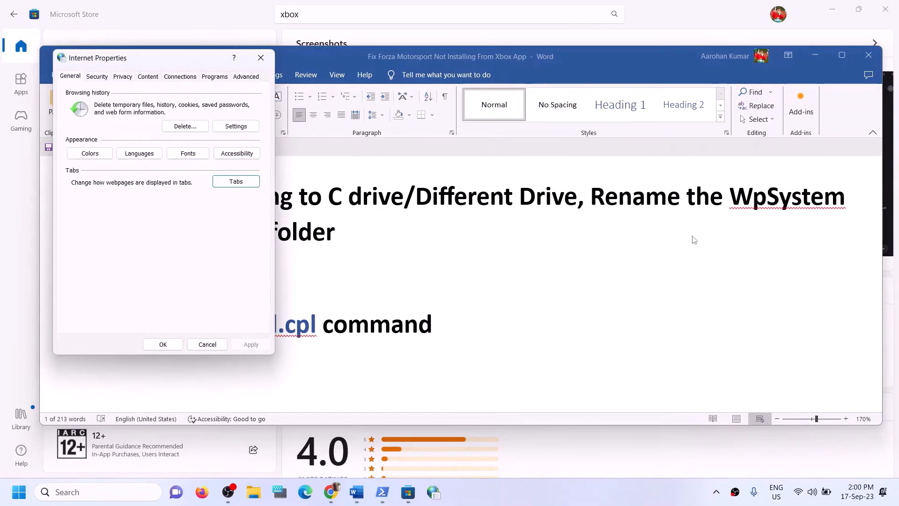
Step: Check the SSL 3.0 and TLS 1.0 to 1.3 options in the advanced Internet Properties settings, and close the dialog with OK
left_click(247, 78)
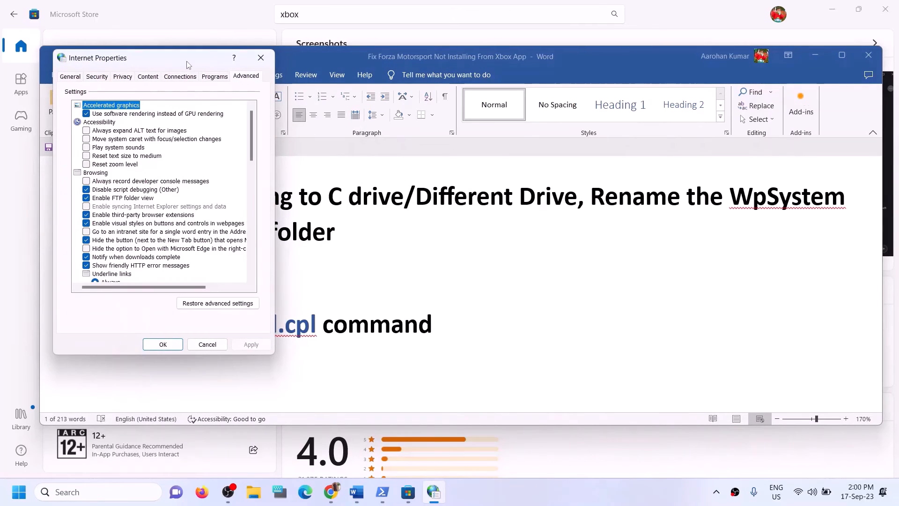
left_click_drag(187, 64, 333, 74)
scroll(296, 275, "down", 10)
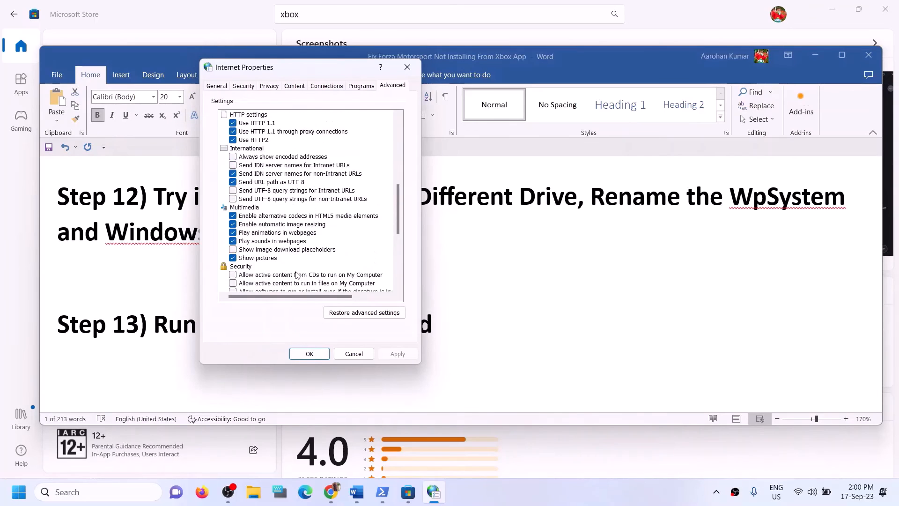
scroll(296, 275, "down", 7)
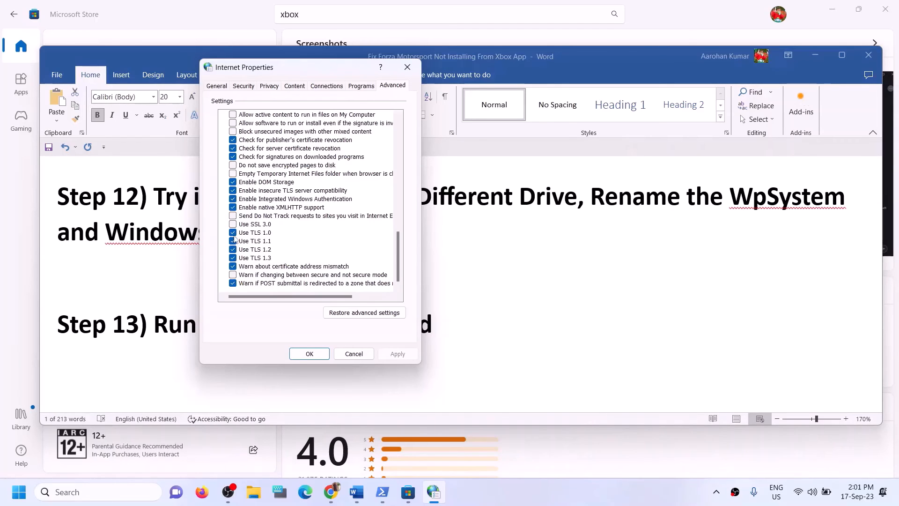
left_click(310, 353)
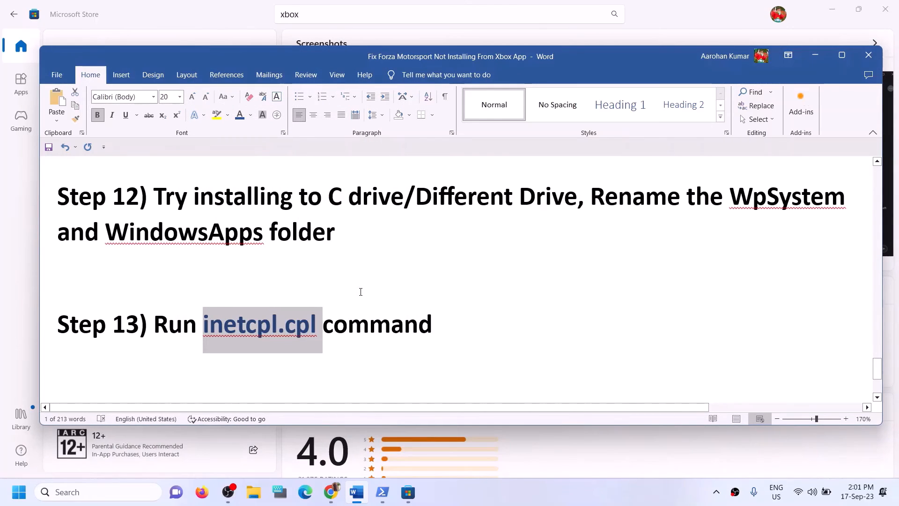
Step: Find the instructions on updating Windows with the media creation tool and highlight the Windows 10 and Windows 11 download links
scroll(360, 292, "up", 1)
scroll(361, 292, "down", 3)
scroll(361, 291, "down", 1)
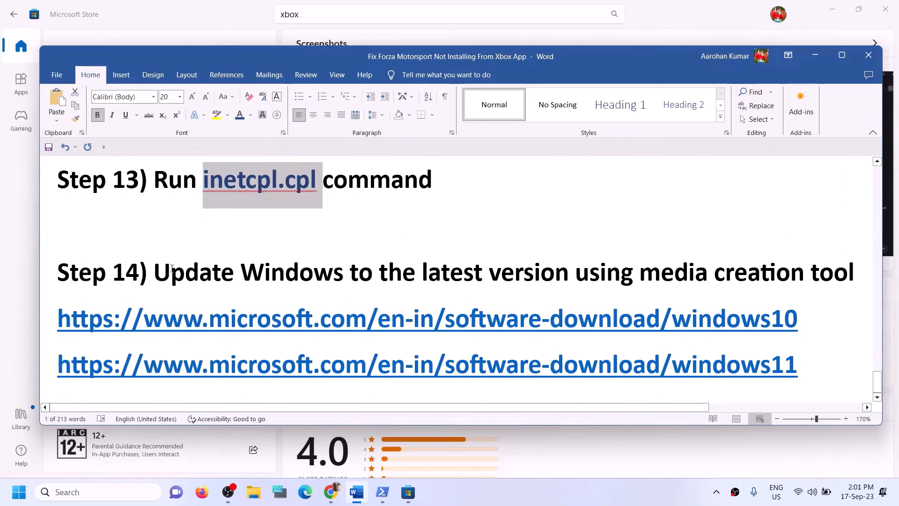
left_click_drag(155, 279, 859, 288)
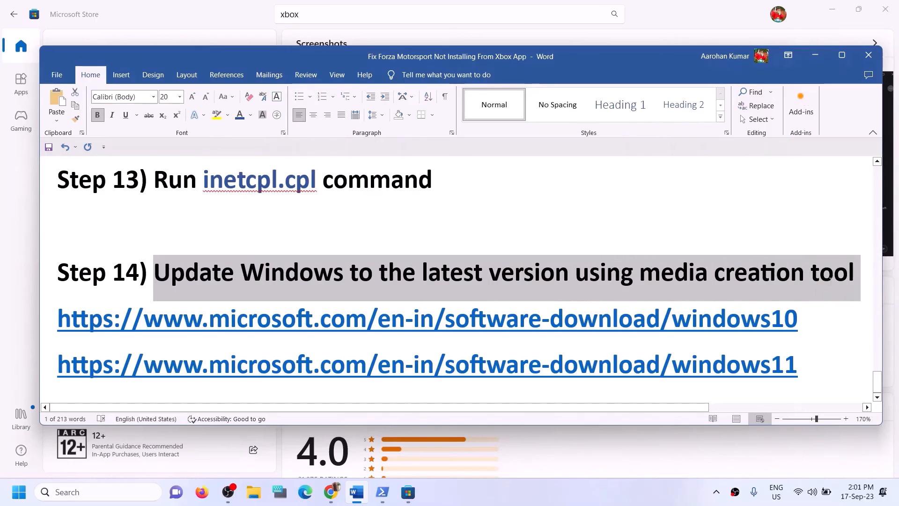
left_click(589, 501)
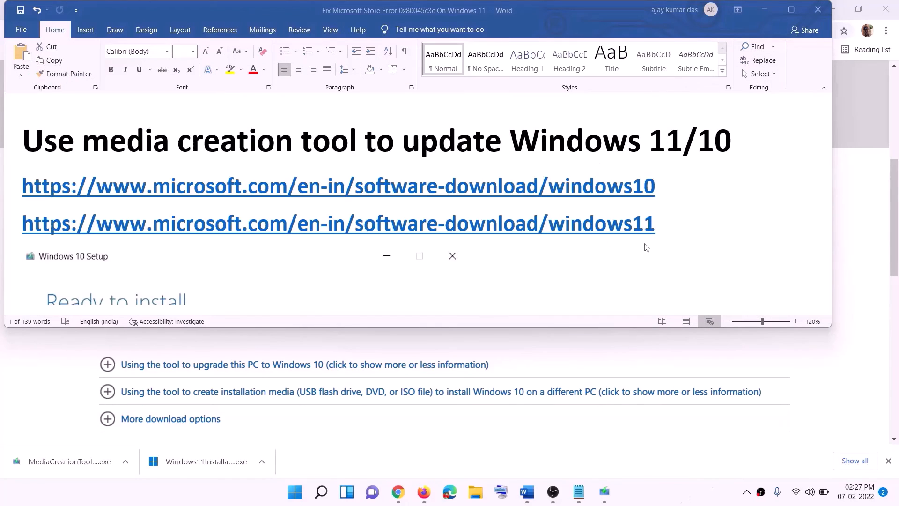
left_click(663, 187)
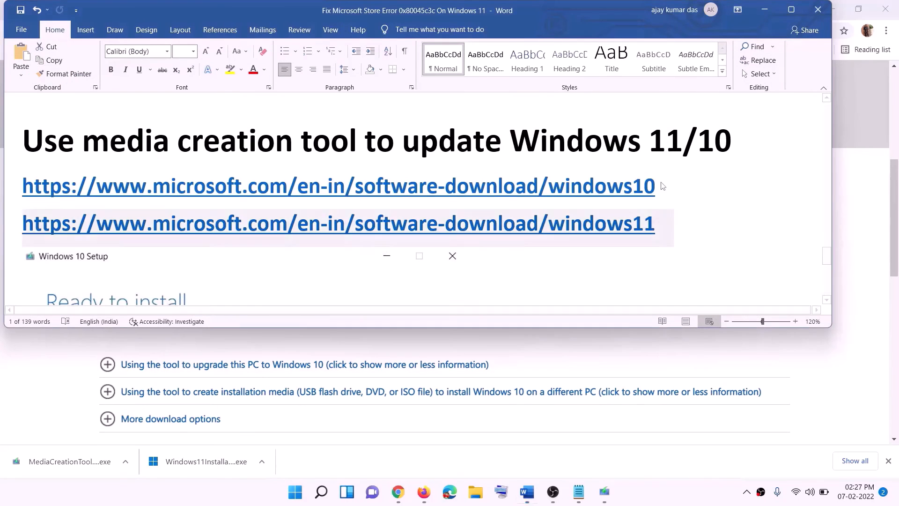
left_click_drag(667, 186, 243, 185)
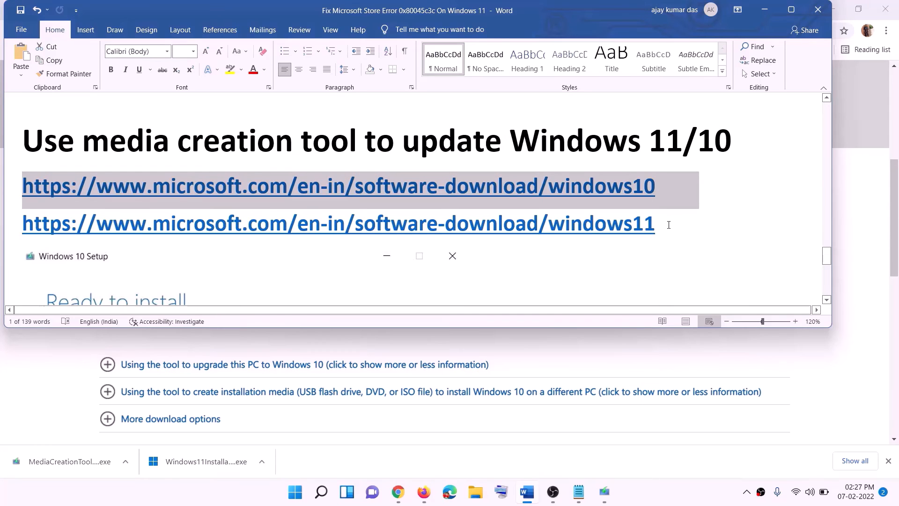
left_click_drag(668, 225, 243, 224)
Step: Minimize the document and locate the media creation tool download section on Microsoft's Download Windows 10 page
left_click(764, 10)
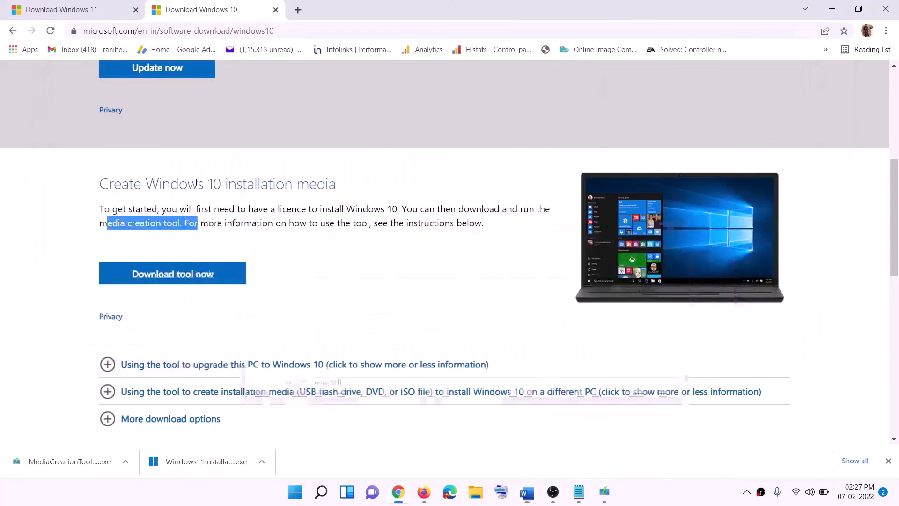
scroll(384, 217, "up", 5)
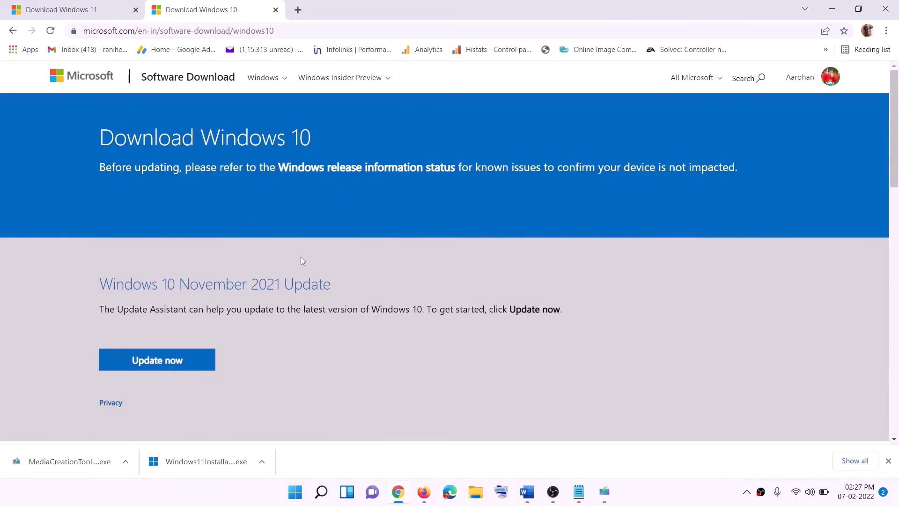
scroll(300, 259, "down", 5)
left_click_drag(104, 295, 201, 282)
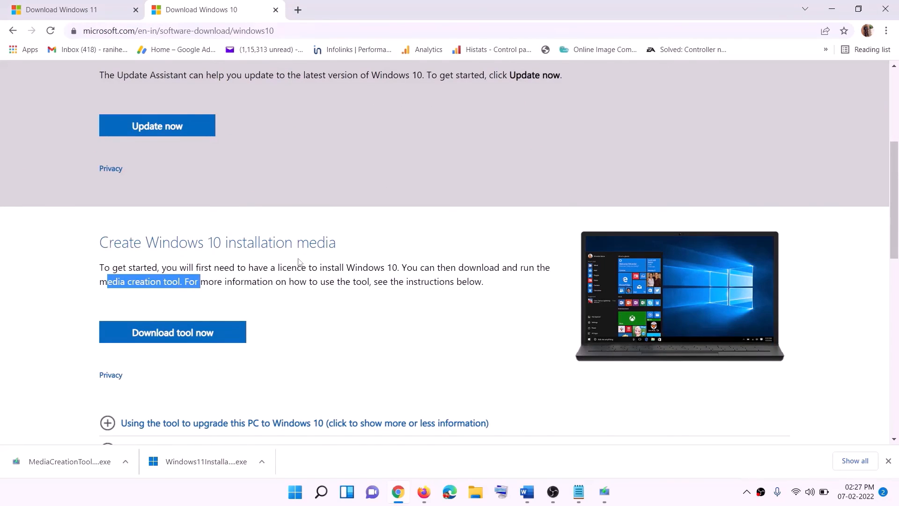
scroll(300, 262, "down", 2)
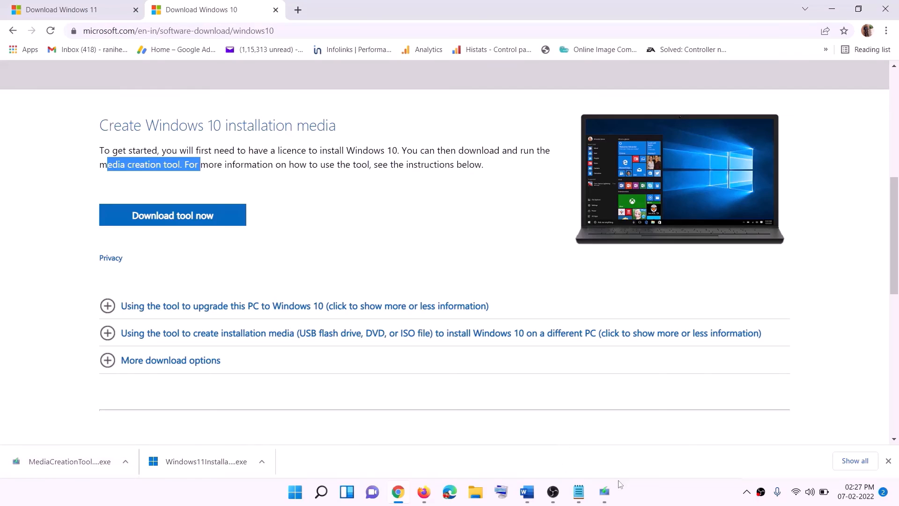
Step: Accept the license terms in Windows 10 Setup and start the download with the Upgrade this PC now option
left_click(605, 493)
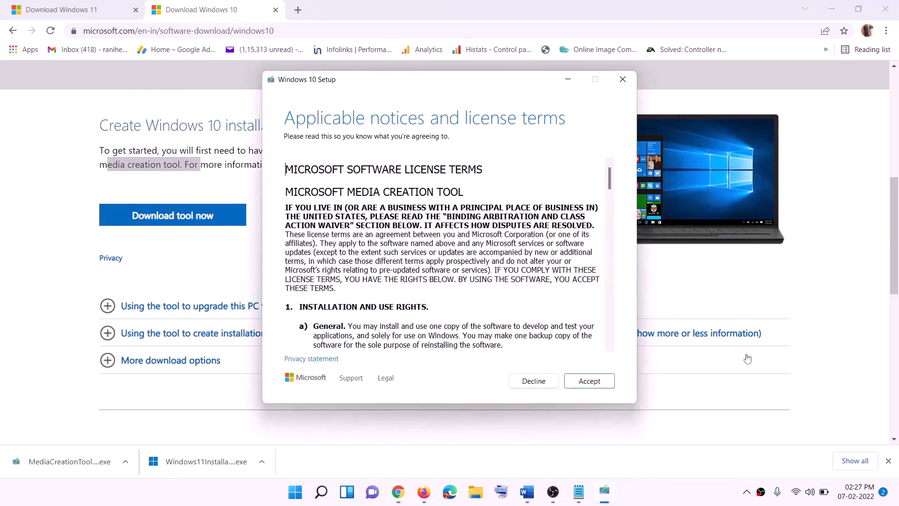
left_click(582, 383)
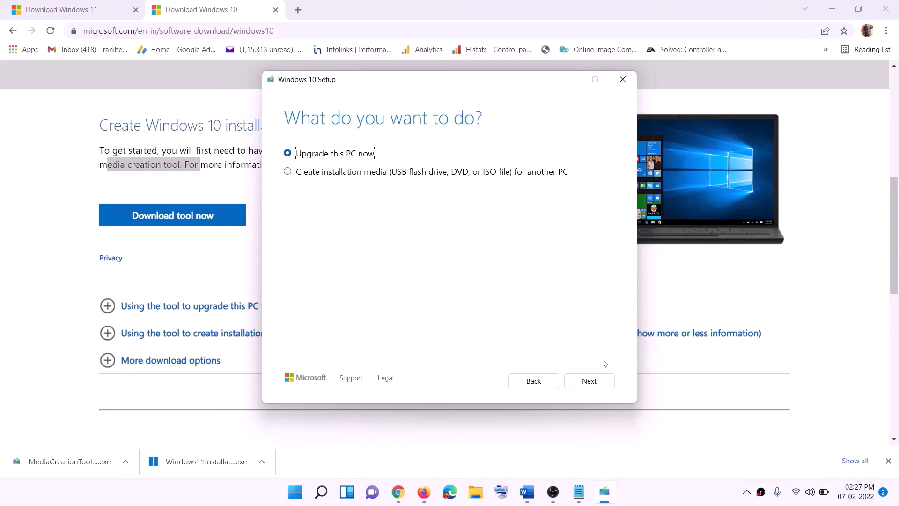
left_click(587, 381)
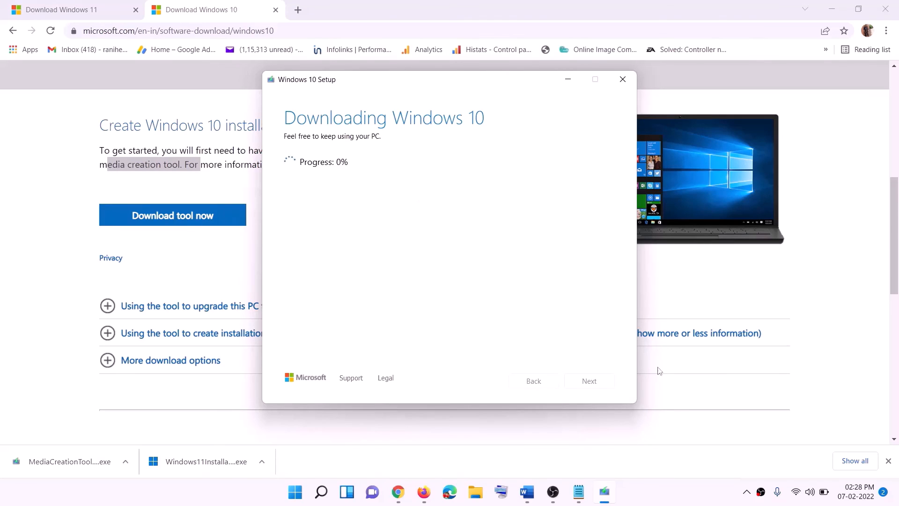
left_click(663, 501)
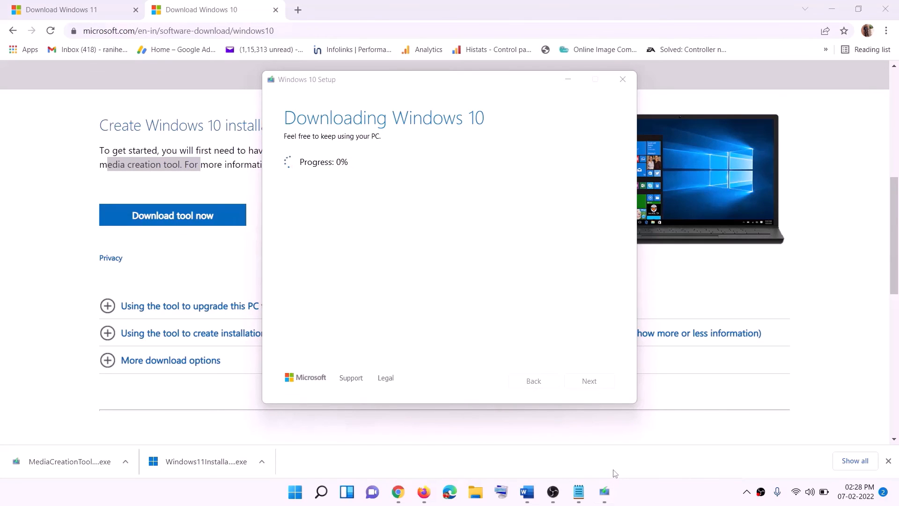
Step: Maximize the Word document and examine its Windows 10 Setup "Ready to install" screenshot, including what to keep and the Install option
left_click(527, 491)
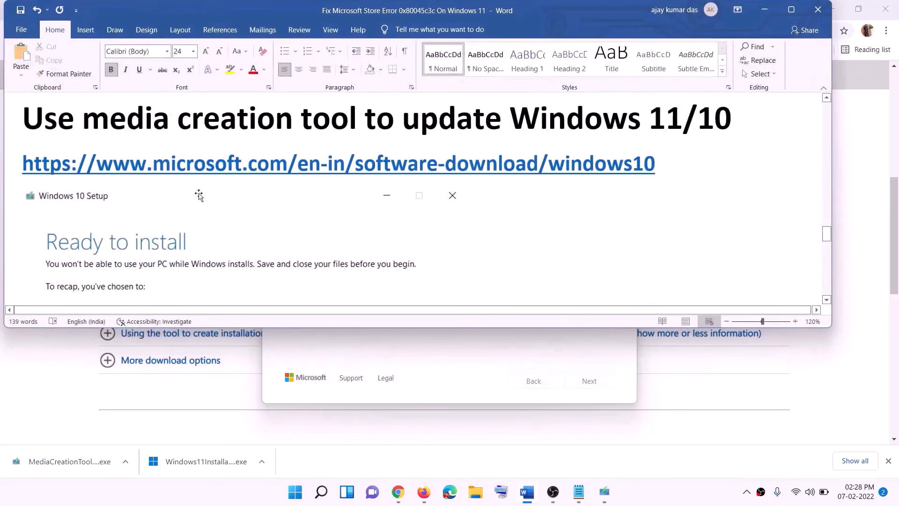
scroll(67, 221, "down", 1)
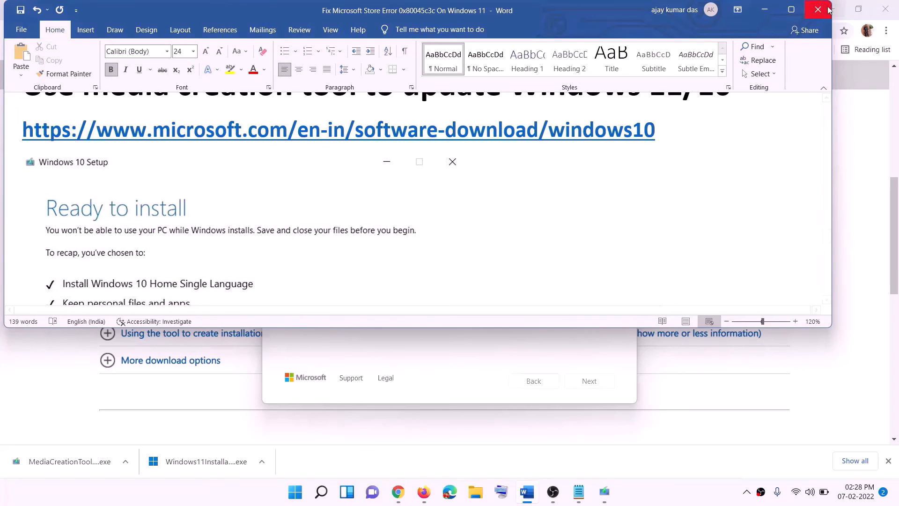
left_click(792, 9)
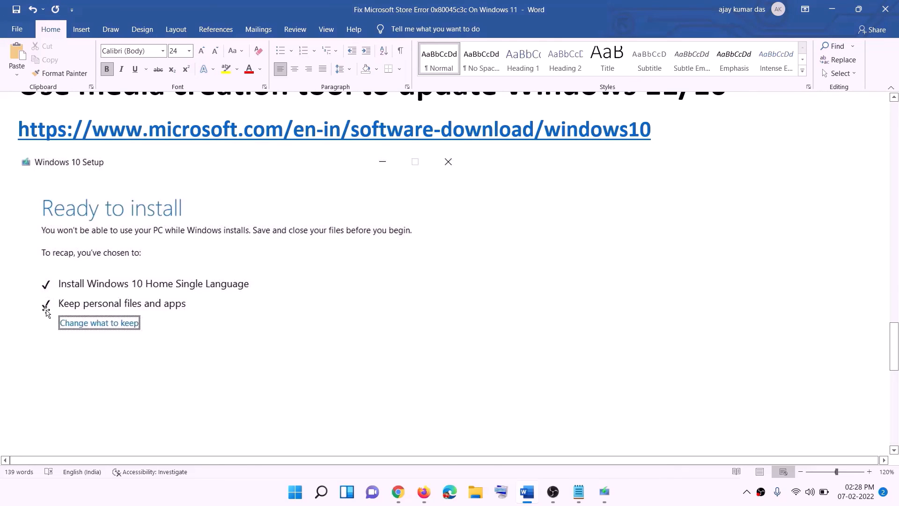
scroll(462, 327, "down", 3)
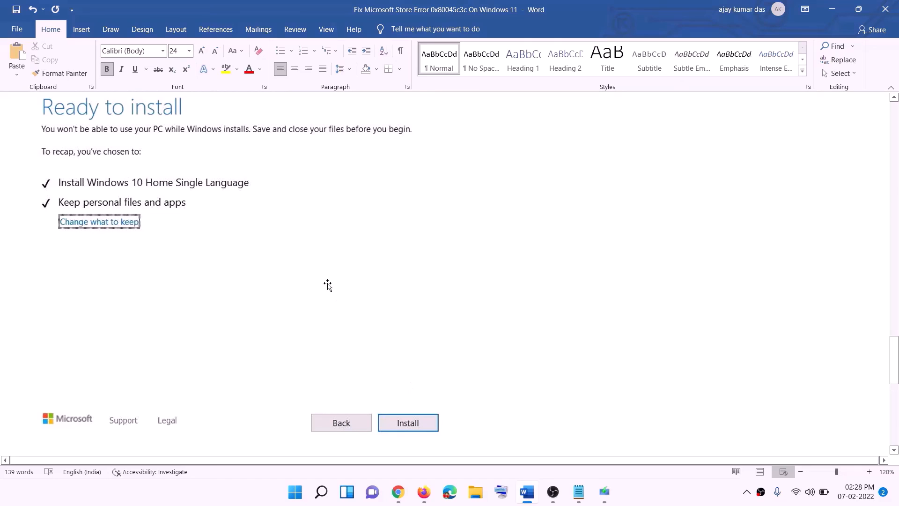
Step: Switch to Chrome, download the media creation tool from the Create Windows 11 Installation Media section, and run it with permission to make changes
scroll(367, 290, "up", 1)
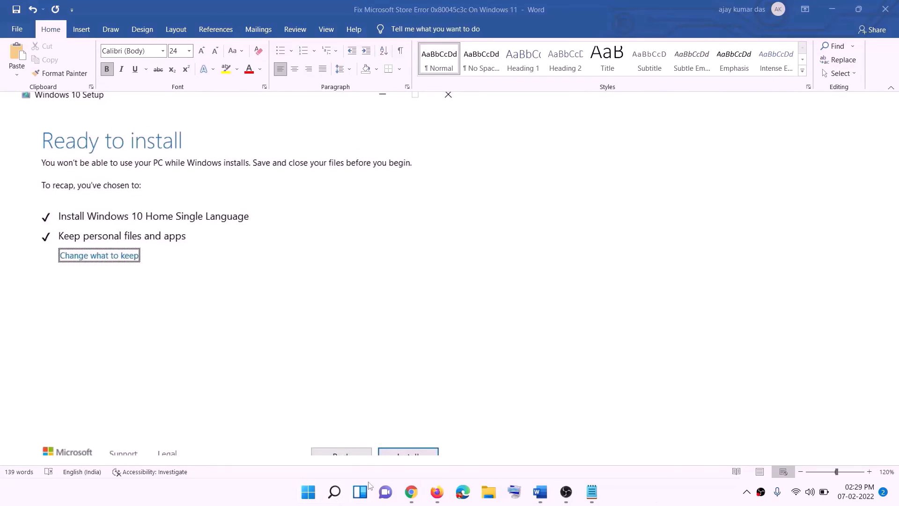
left_click(411, 492)
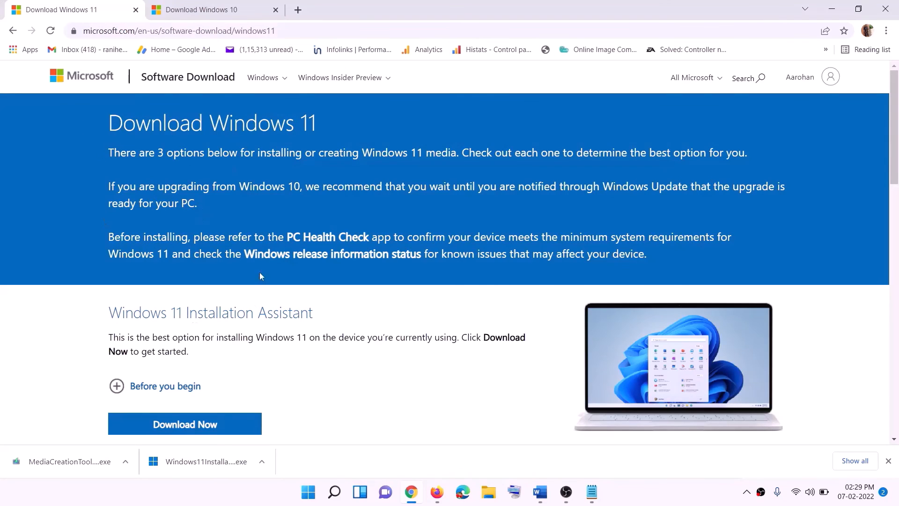
scroll(286, 314, "down", 5)
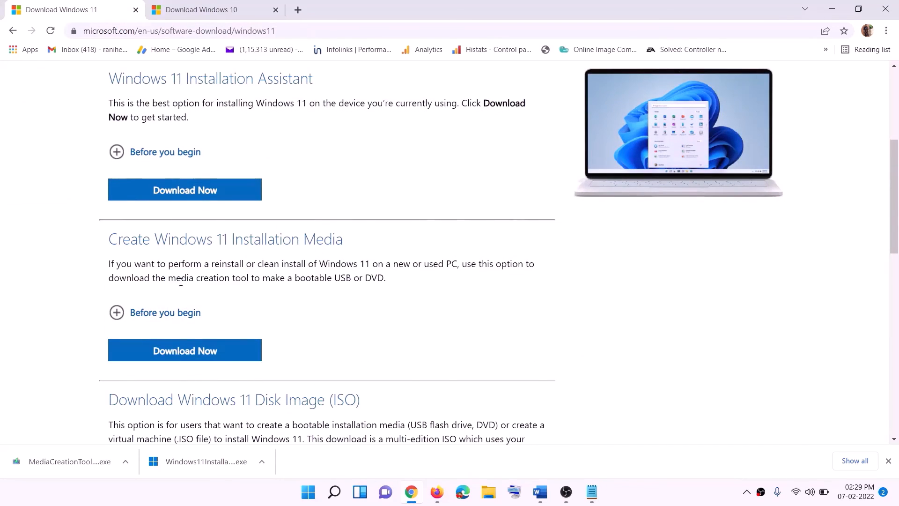
left_click_drag(168, 278, 260, 278)
left_click(179, 356)
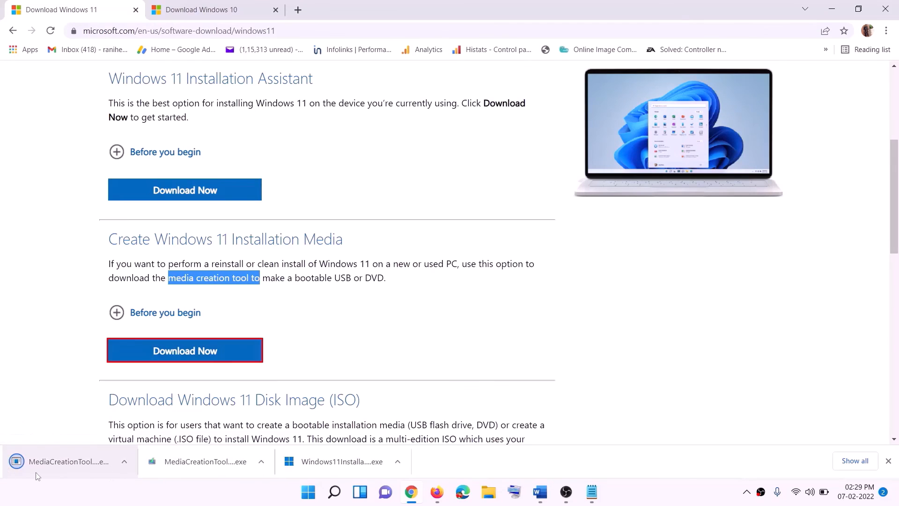
left_click(83, 459)
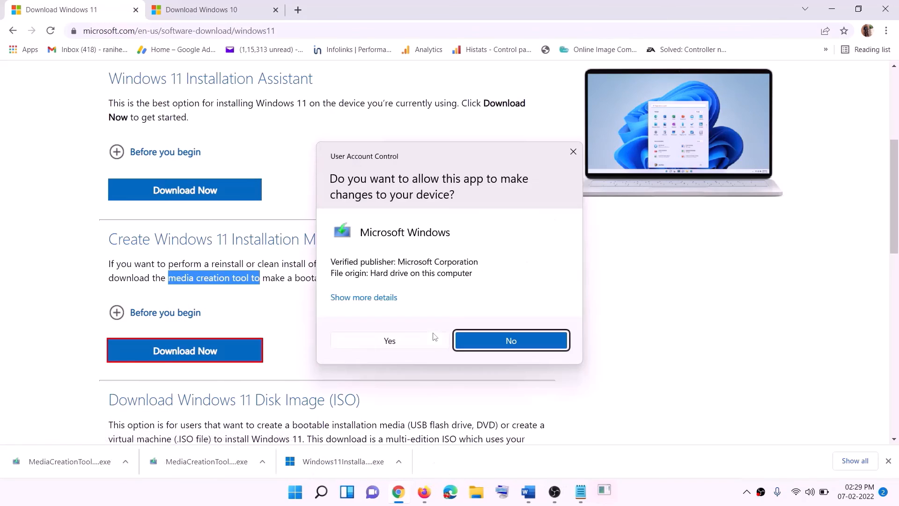
left_click(399, 345)
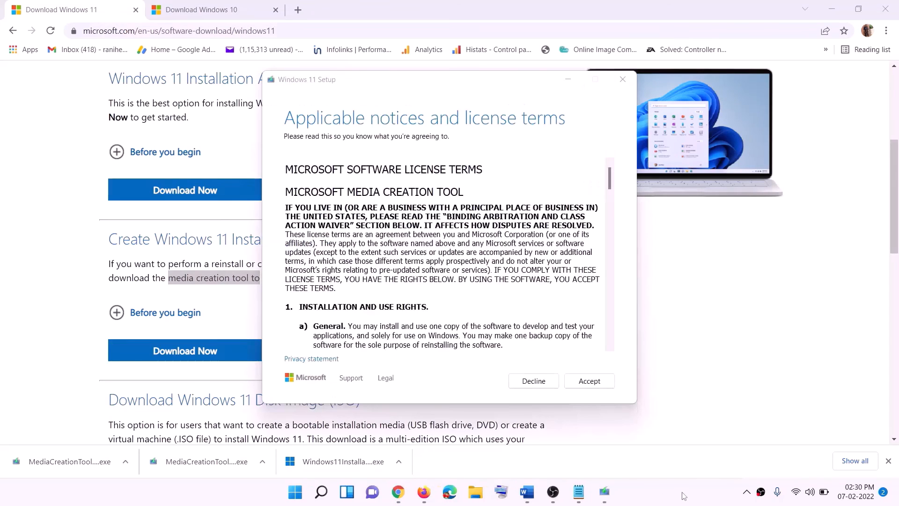
Step: Accept the Windows 11 Setup license terms, keep the recommended language and edition, and select ISO file as the media
left_click(572, 387)
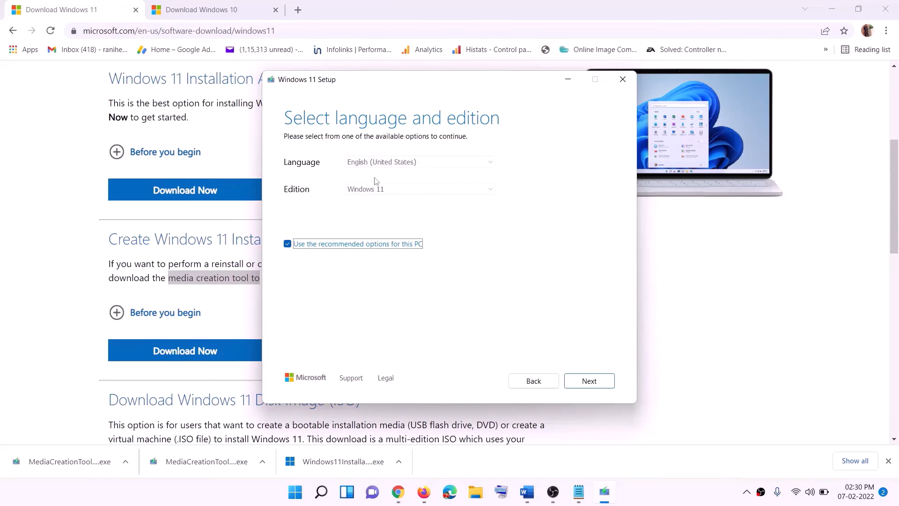
left_click(583, 380)
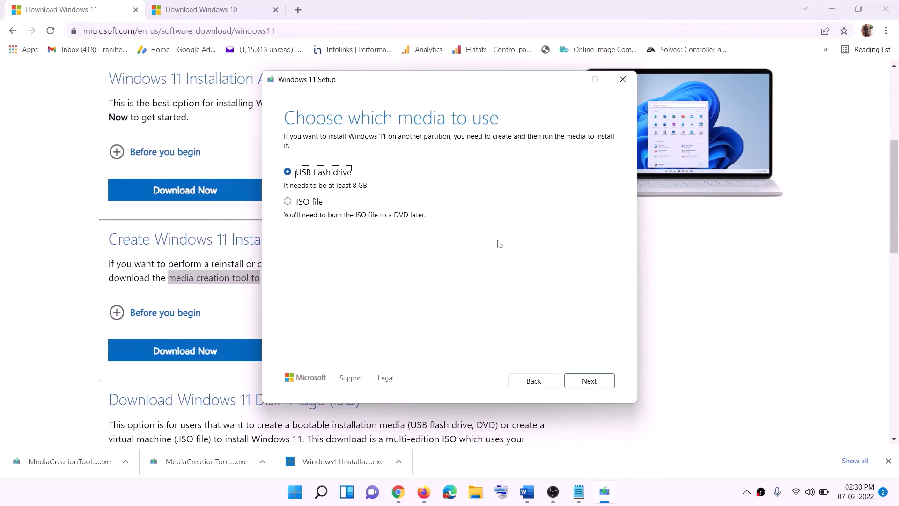
left_click(304, 205)
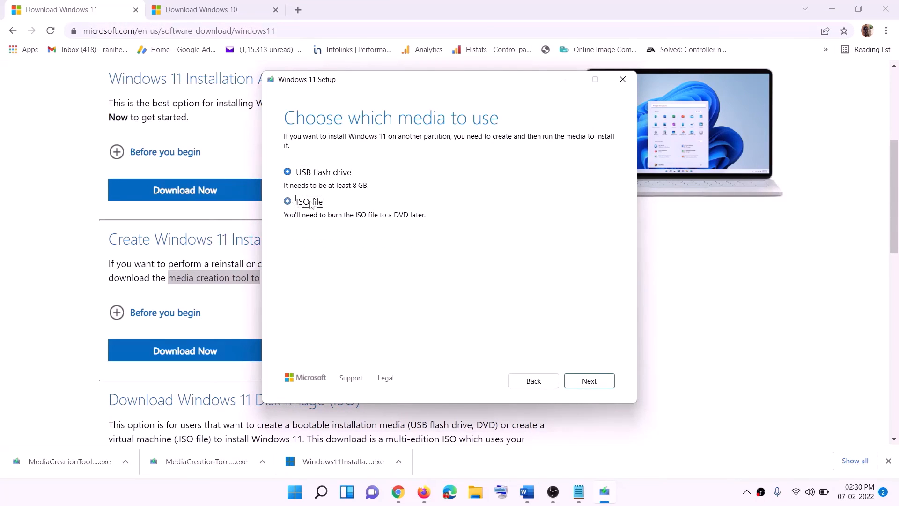
Step: Continue to the save location and choose the Desktop for the ISO file named Windows
left_click(589, 380)
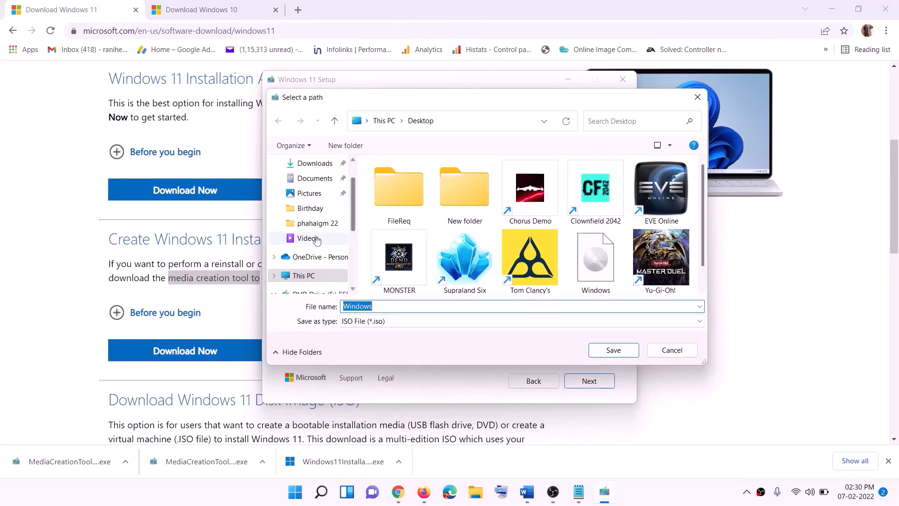
scroll(316, 241, "up", 1)
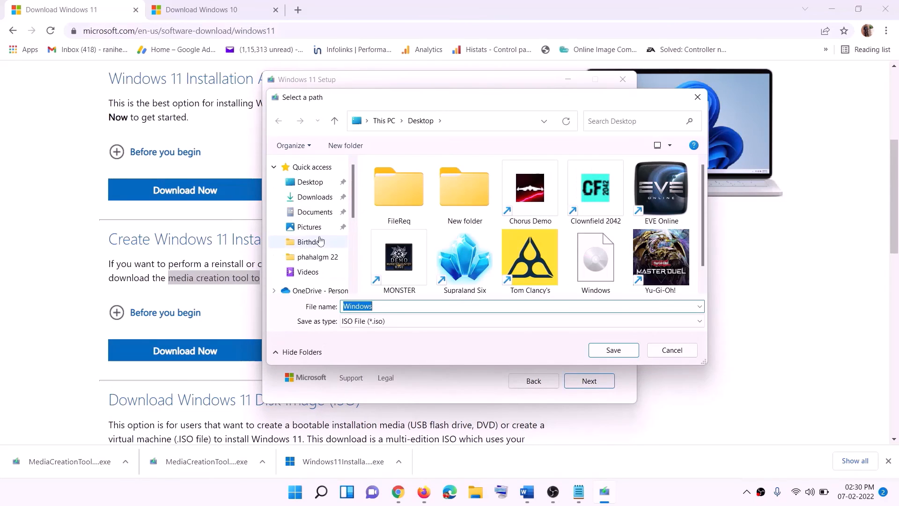
left_click(310, 185)
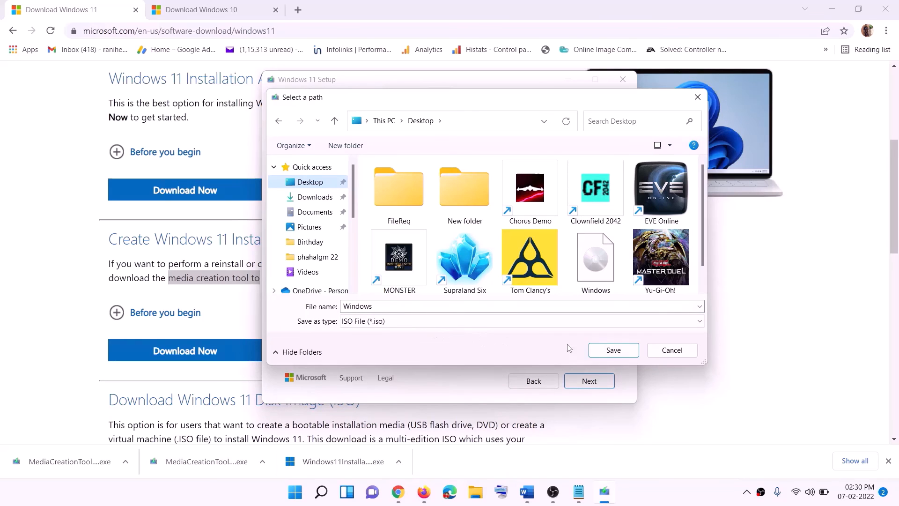
left_click(634, 491)
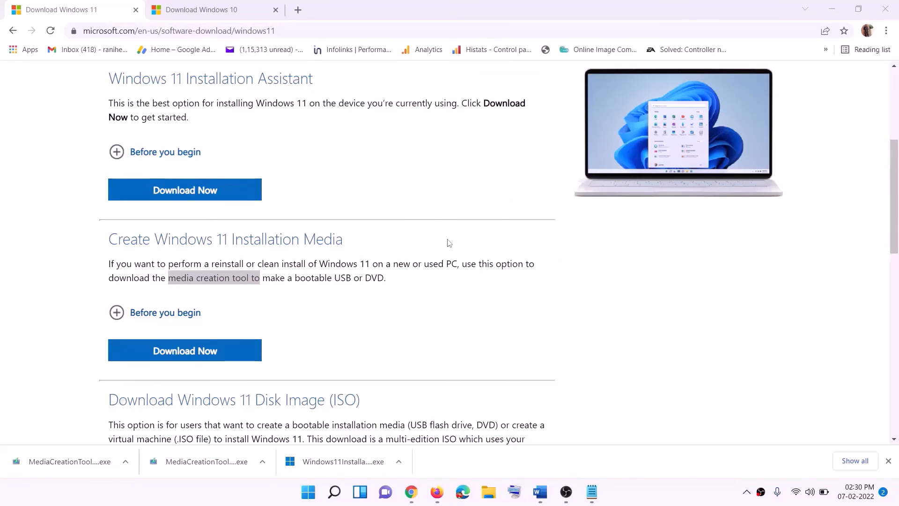
Step: Show the desktop, reposition the Windows ISO file just above the Firefox shortcut, and open it
key("super+d")
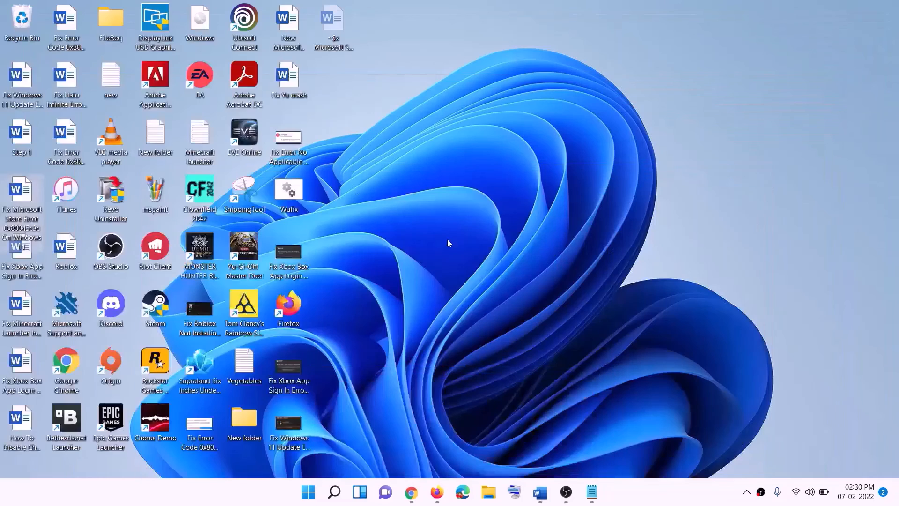
left_click_drag(214, 25, 292, 255)
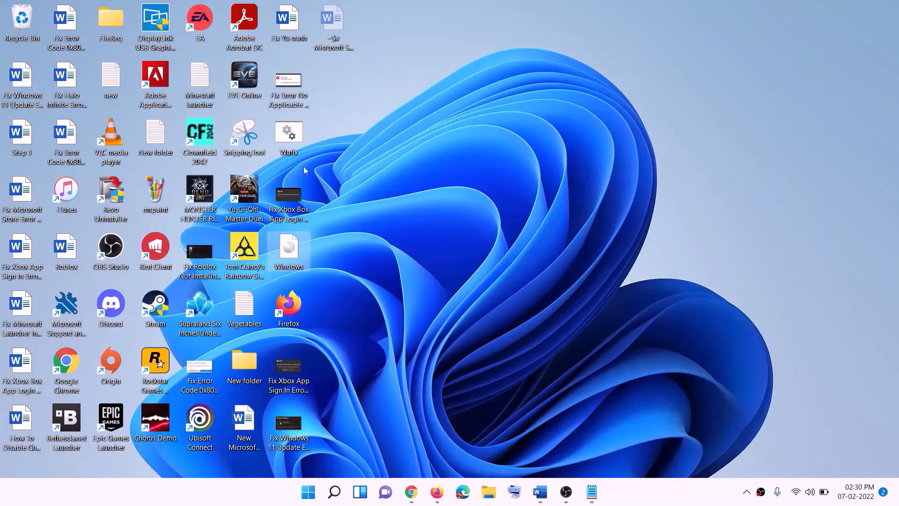
double_click(291, 257)
Step: Run the setup application from the ESD-ISO drive and proceed past the Install Windows 11 page
left_click(299, 327)
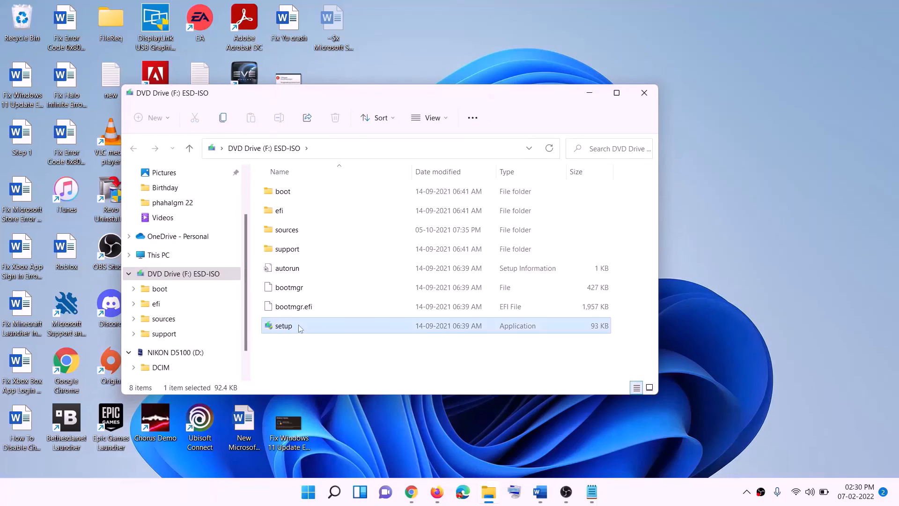
double_click(307, 328)
left_click(362, 370)
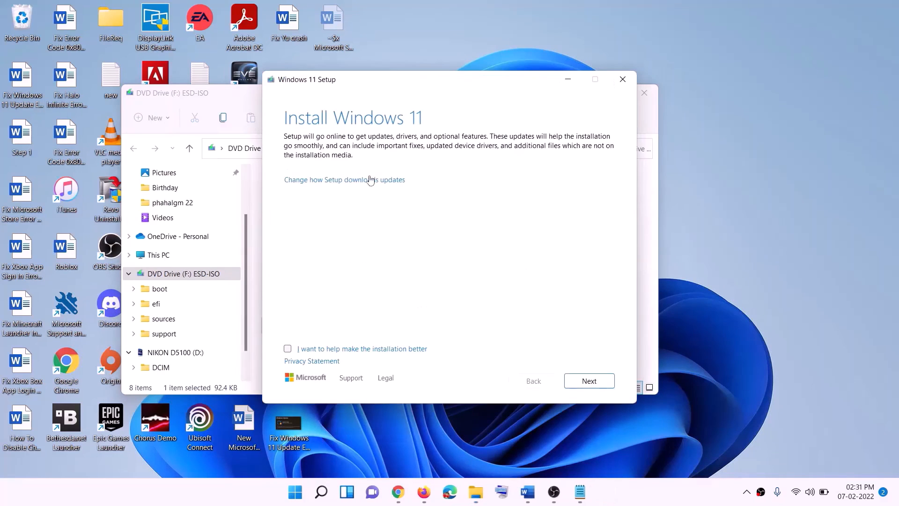
left_click(590, 381)
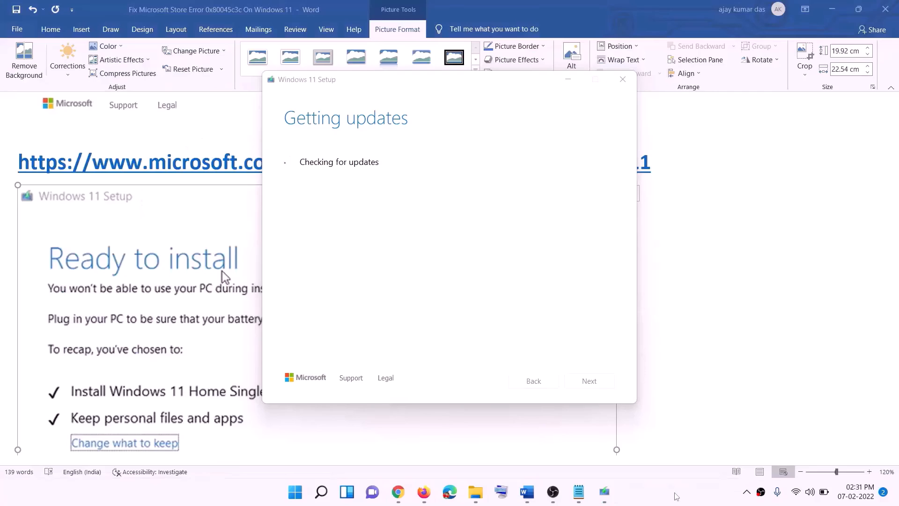
Step: Examine the Windows 11 Setup "Ready to install" screenshot in the Word document, including what to keep and the Install option
left_click(717, 295)
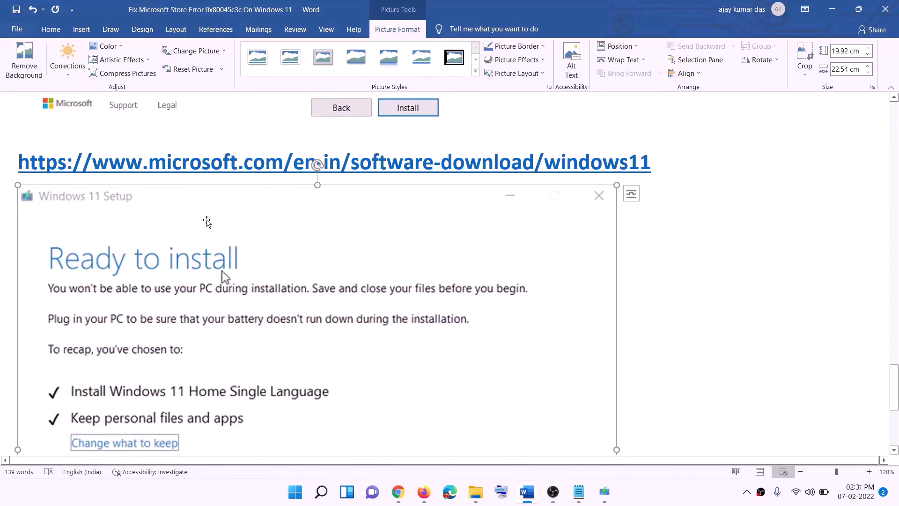
scroll(208, 225, "down", 1)
scroll(211, 235, "down", 1)
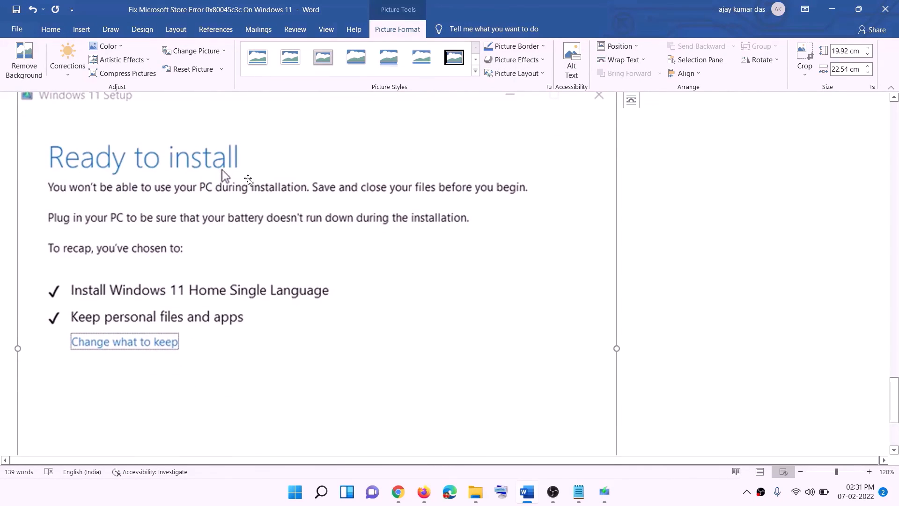
scroll(173, 302, "down", 1)
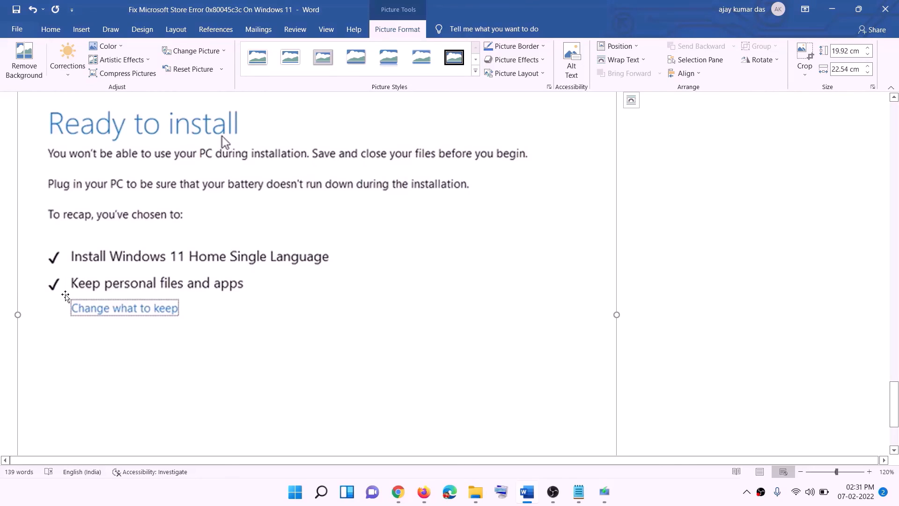
scroll(333, 293, "down", 3)
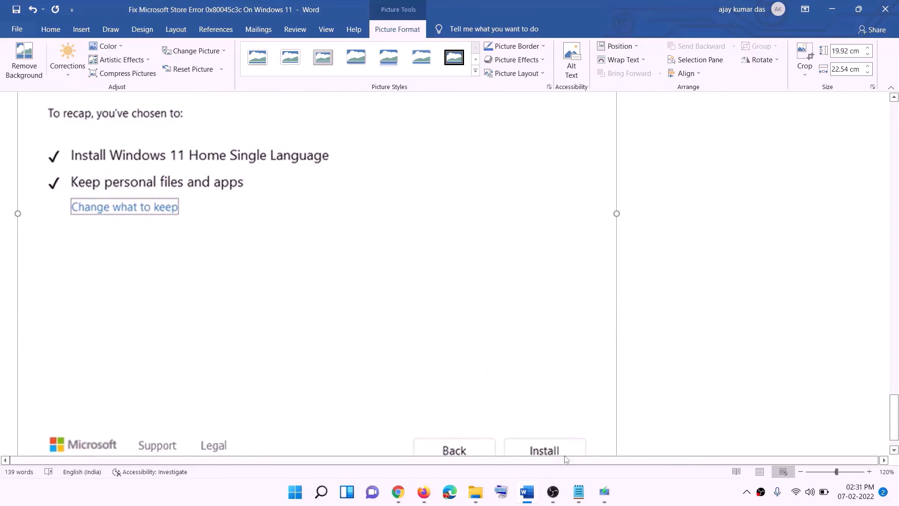
scroll(472, 334, "up", 7)
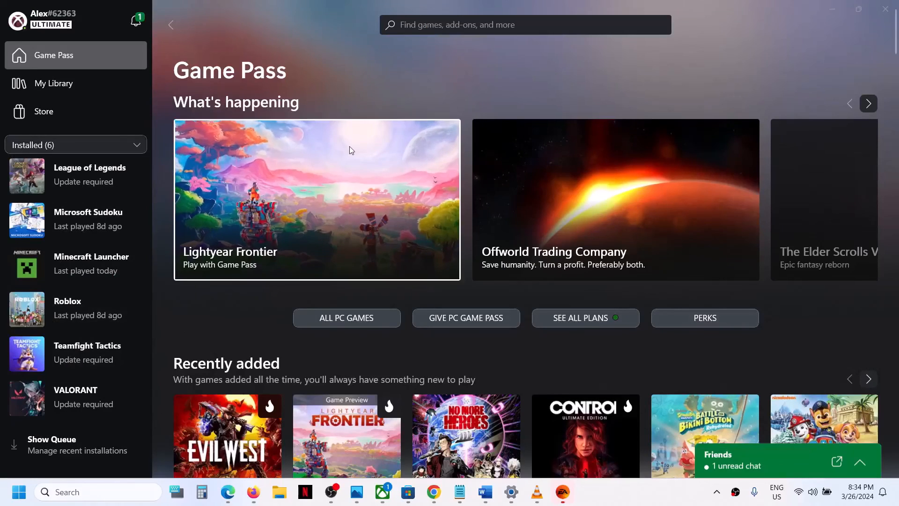
Step: View the Word document about Xbox Game Pass error 0x80073CF6 and minimize it to return to the Xbox app
left_click(486, 492)
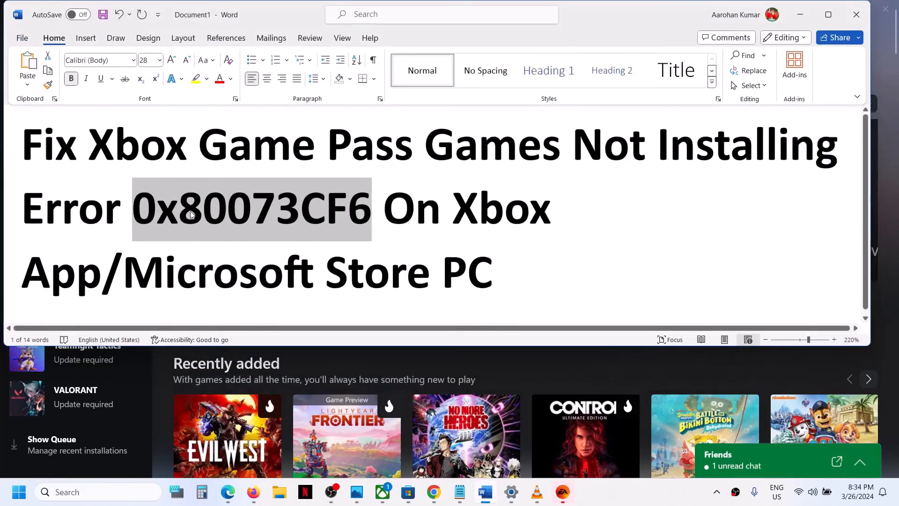
left_click(800, 15)
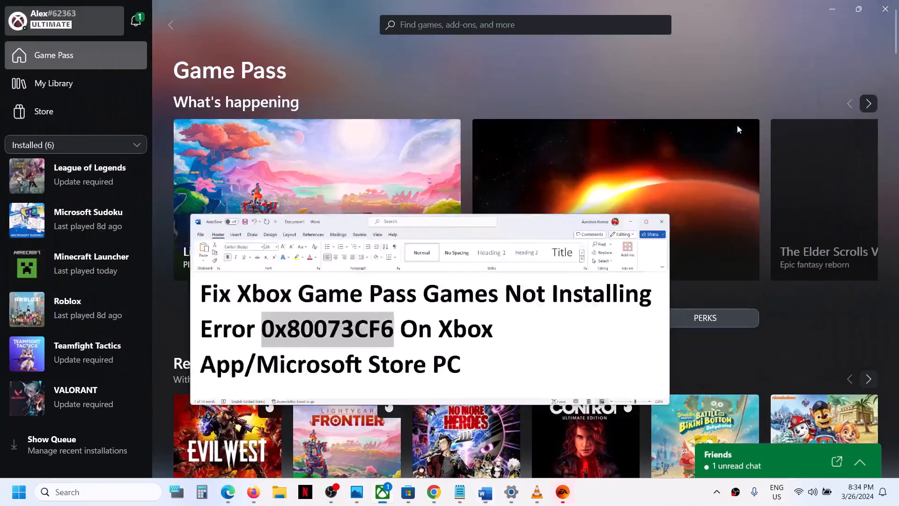
left_click(642, 503)
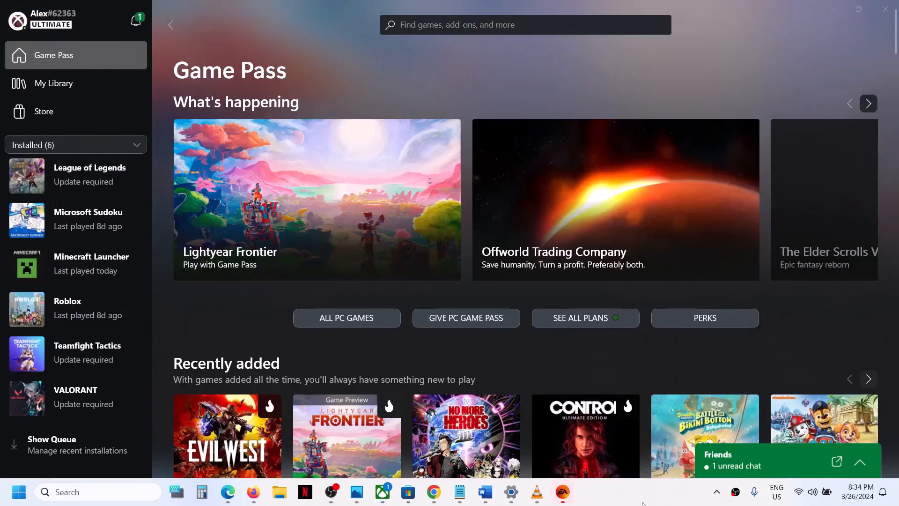